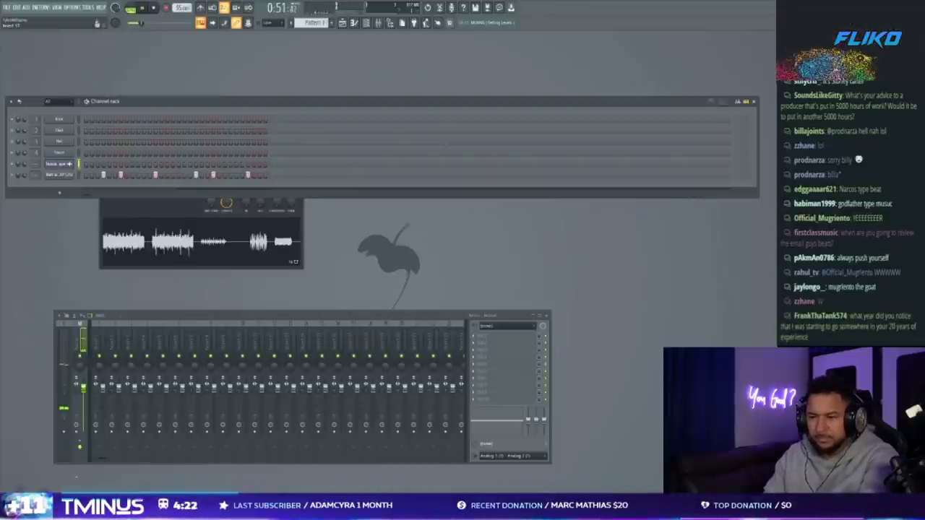
Start playback and place three more Pattern 1 clips after the first one on Track 3, beneath the melody sample.
{"action": "key", "text": "space"}
{"action": "key", "text": "space"}
{"action": "key", "text": "F5"}
{"action": "scroll", "coordinate": [293, 149], "scroll_direction": "down", "scroll_amount": 3}
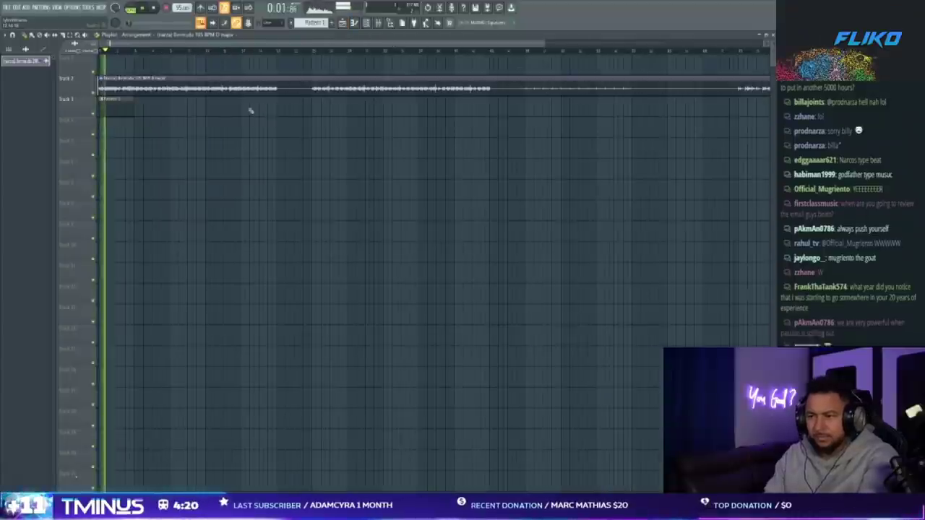
{"action": "left_click", "coordinate": [176, 101]}
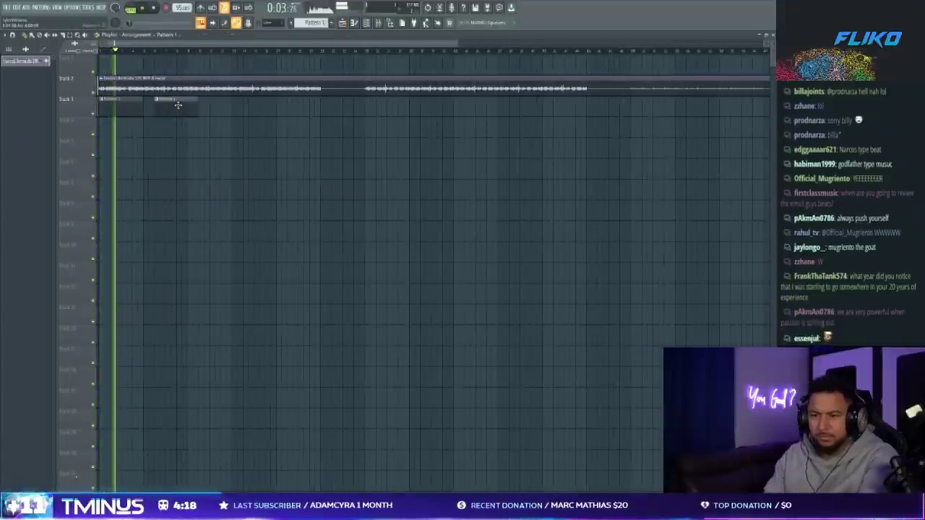
{"action": "left_click", "coordinate": [206, 103]}
{"action": "left_click", "coordinate": [263, 108]}
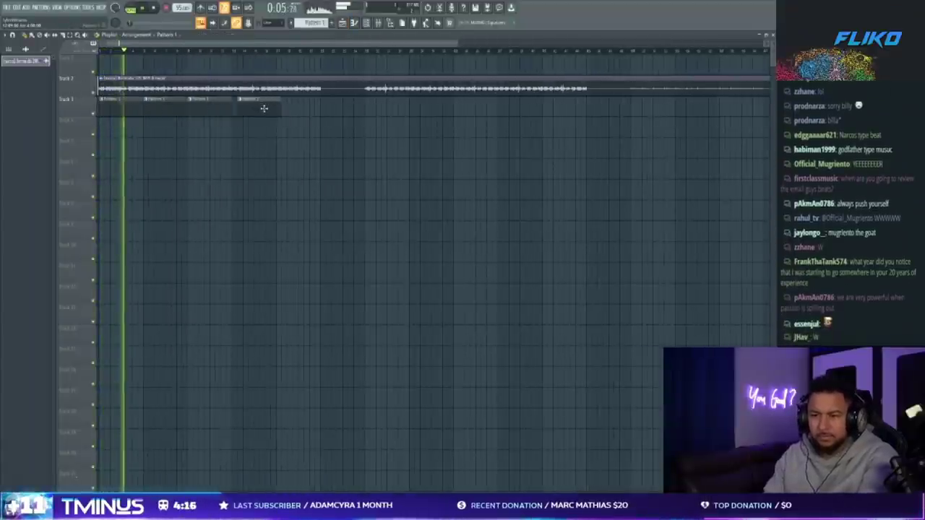
Repeat the clap channel's notes in the piano roll so that they fill 64 steps.
{"action": "key", "text": "F5"}
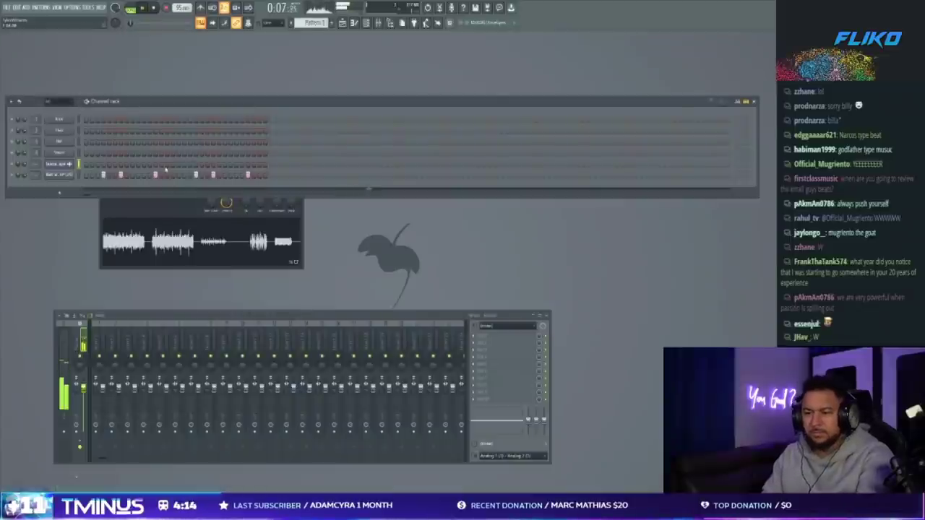
{"action": "left_click", "coordinate": [104, 175]}
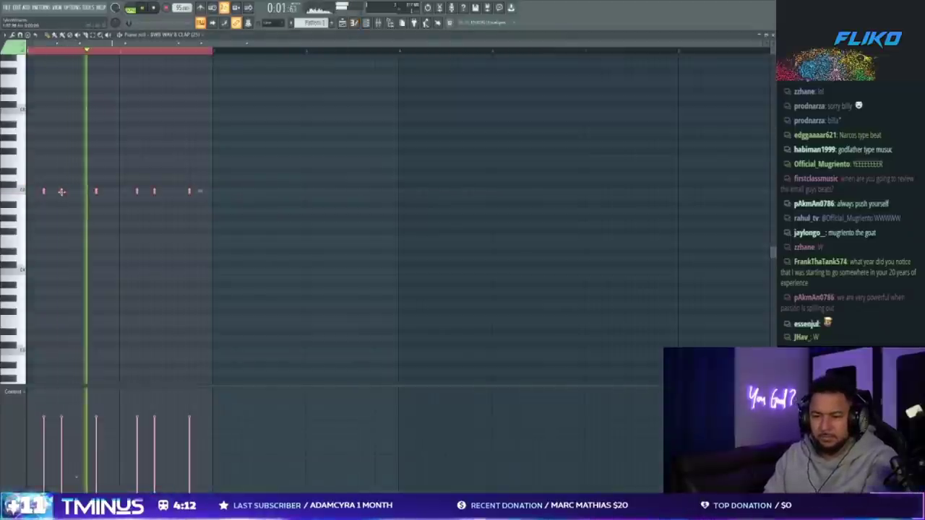
{"action": "key", "text": "F7"}
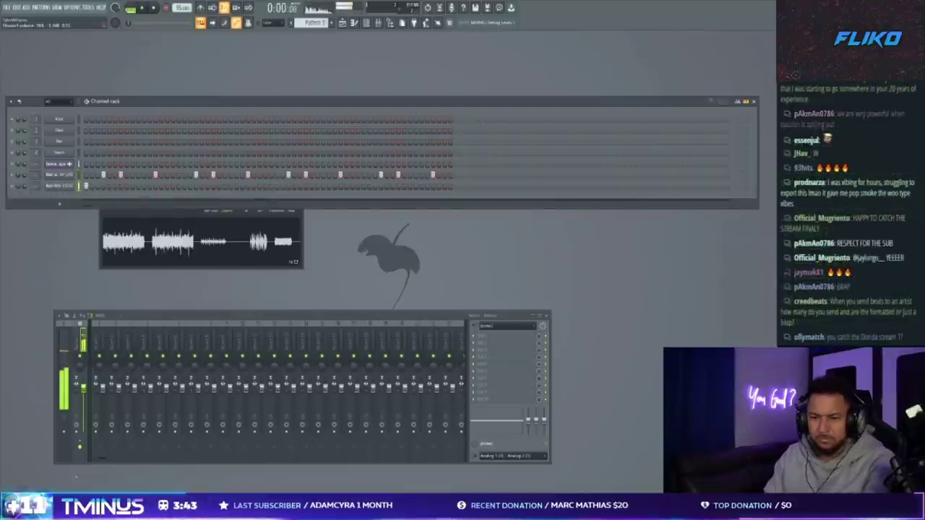
Add hits on steps 4, 7, 17, 20 and 23 of the channel below the clap, and remove the clap hit on step 20.
{"action": "left_click", "coordinate": [103, 186]}
{"action": "left_click", "coordinate": [120, 186]}
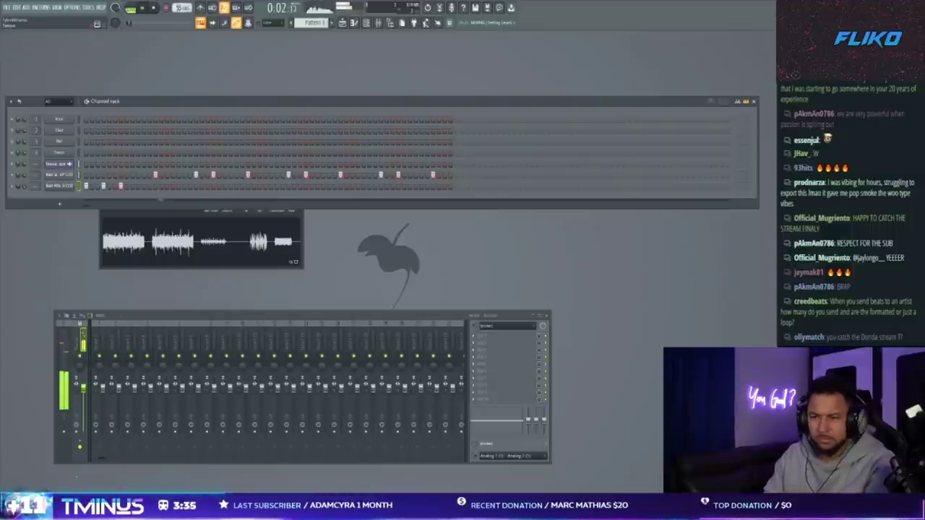
{"action": "left_click", "coordinate": [178, 185]}
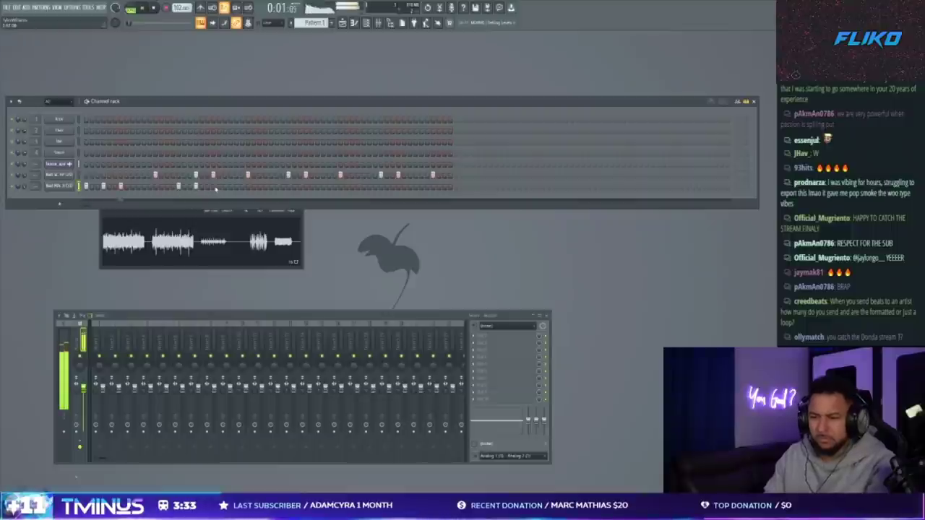
{"action": "right_click", "coordinate": [196, 175]}
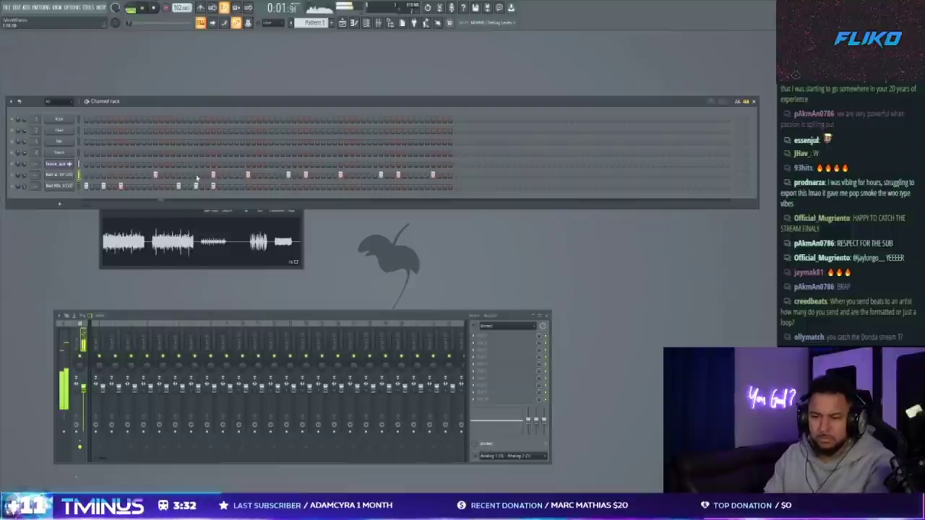
Continue that channel with hits on steps 33, 36, 39, 49, 52 and 55, and remove the clap hits on steps 36, 39, 52 and 55.
{"action": "left_click", "coordinate": [289, 187]}
{"action": "left_click", "coordinate": [306, 186]}
{"action": "right_click", "coordinate": [306, 174]}
{"action": "right_click", "coordinate": [289, 175]}
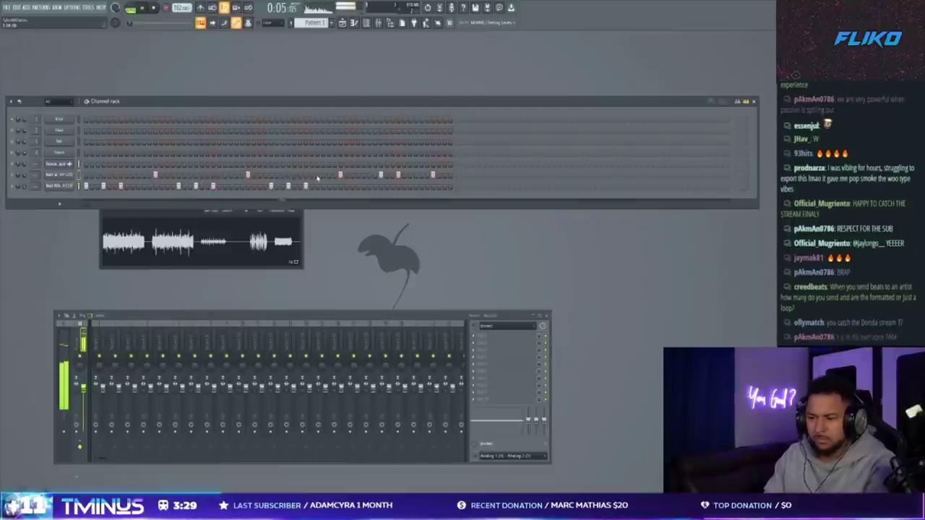
{"action": "left_click", "coordinate": [363, 186]}
{"action": "left_click", "coordinate": [380, 185]}
{"action": "left_click", "coordinate": [397, 185]}
{"action": "right_click", "coordinate": [398, 174]}
{"action": "right_click", "coordinate": [380, 175]}
Audition pitches for the channel below the clap and change its root note on the sampler keyboard.
{"action": "left_click", "coordinate": [62, 186]}
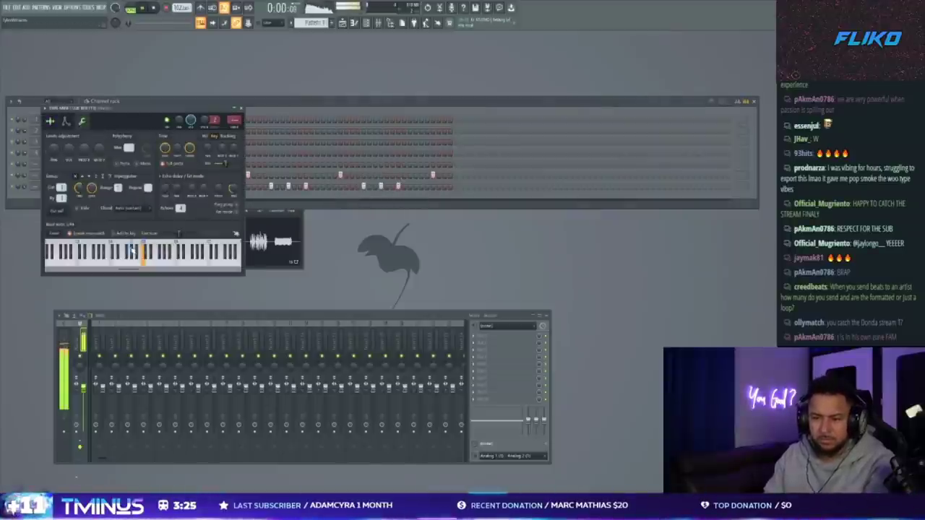
{"action": "left_click", "coordinate": [162, 252]}
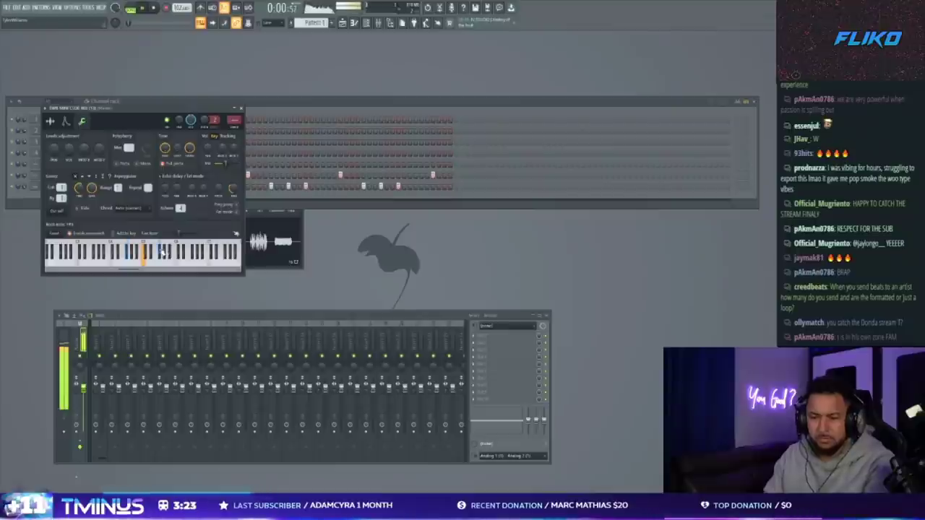
{"action": "right_click", "coordinate": [156, 253]}
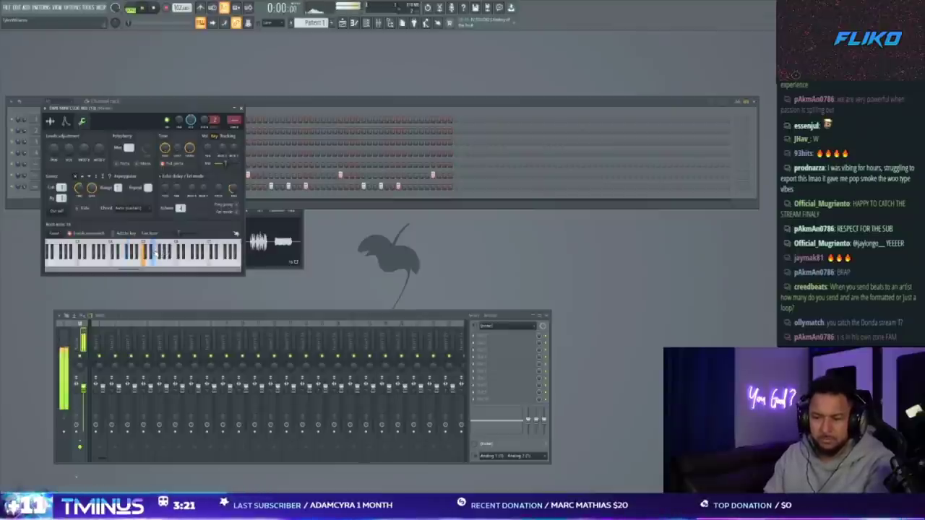
{"action": "right_click", "coordinate": [150, 253]}
Adjust the melody sample channel's volume and open its sampler settings.
{"action": "left_click", "coordinate": [61, 164]}
{"action": "left_click_drag", "start_coordinate": [24, 163], "coordinate": [24, 165]}
{"action": "left_click", "coordinate": [56, 165]}
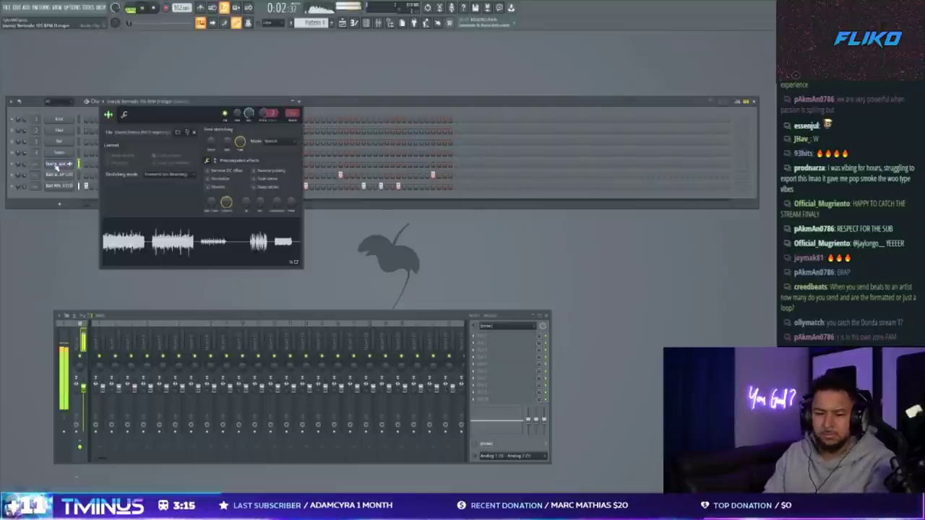
Program a new percussion channel with hits on steps 4, 7 and 12, looping every 16 steps.
{"action": "key", "text": "F6"}
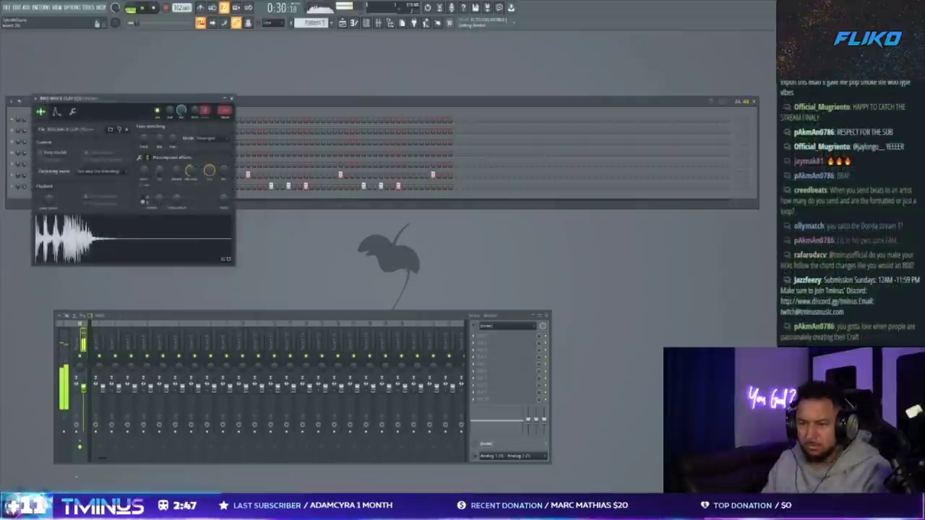
{"action": "left_click", "coordinate": [168, 121]}
{"action": "left_click_drag", "start_coordinate": [169, 121], "coordinate": [165, 122]}
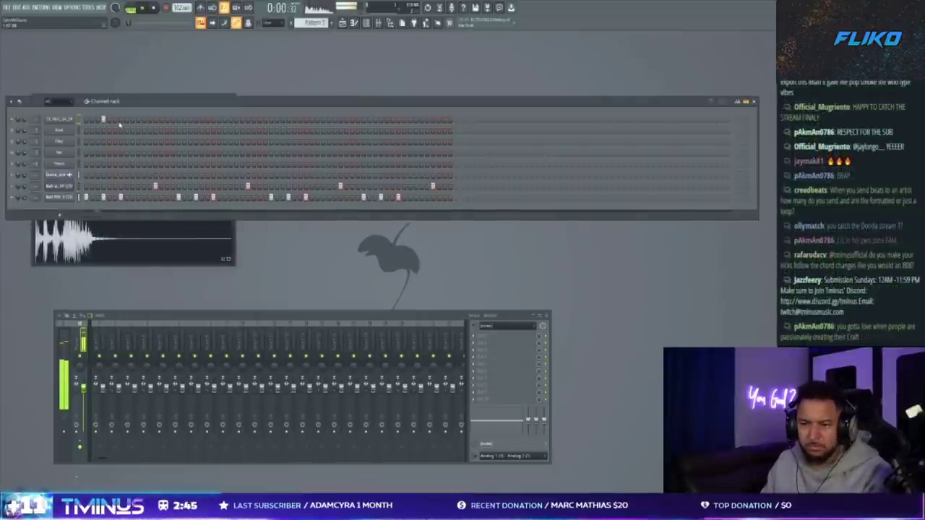
{"action": "left_click", "coordinate": [173, 120]}
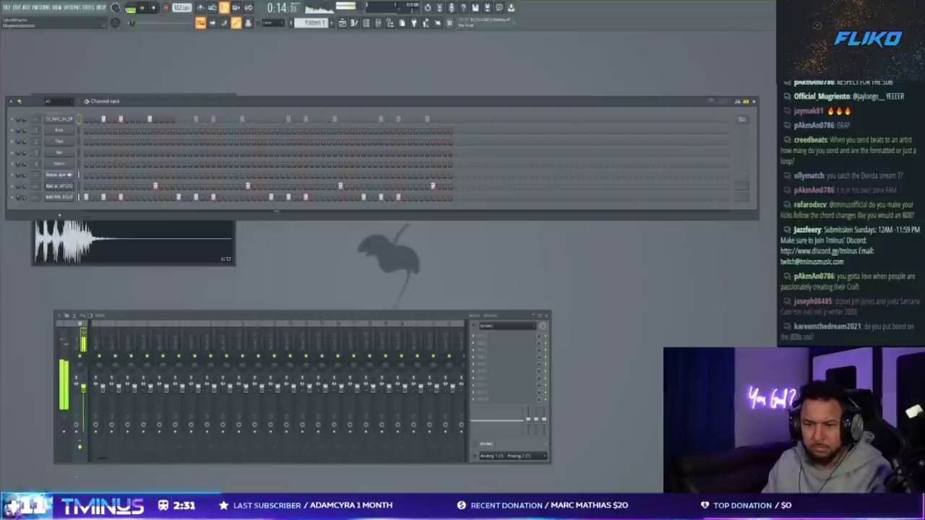
Program the second percussion channel with a looping hit on step 11 and adjust its sample's fade-out.
{"action": "left_click", "coordinate": [149, 121]}
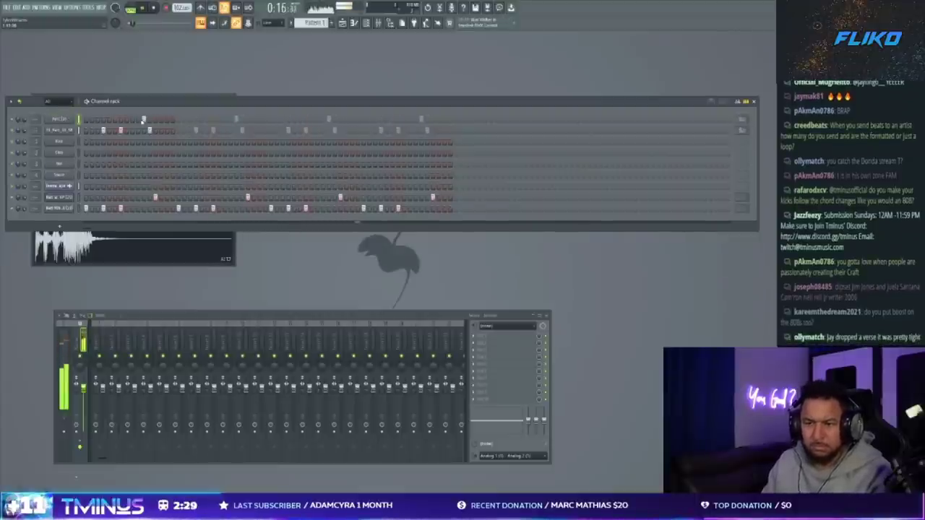
{"action": "left_click", "coordinate": [69, 121]}
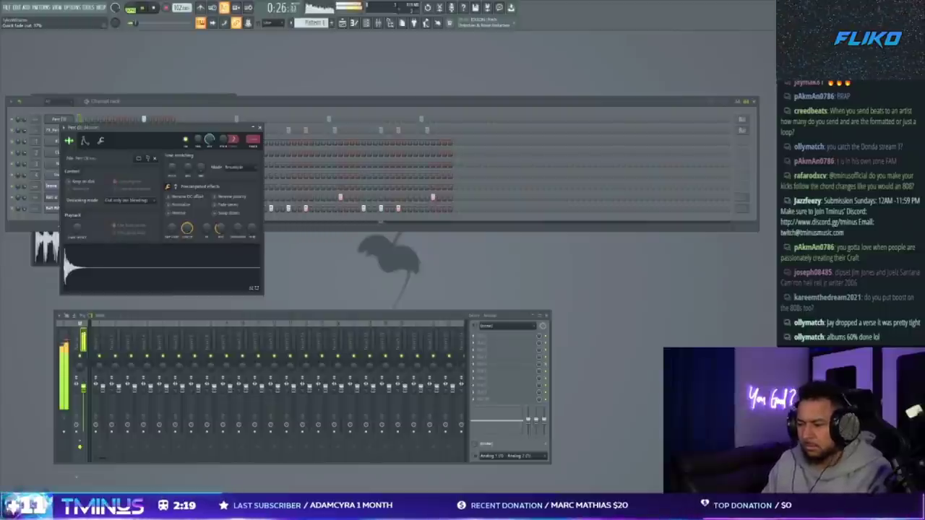
Add a snare sample channel with hits on steps 3 and 13, clear its hit on step 19 and add one on step 23.
{"action": "left_click_drag", "start_coordinate": [3, 116], "coordinate": [61, 115]}
{"action": "left_click", "coordinate": [97, 120]}
{"action": "left_click", "coordinate": [155, 119]}
{"action": "key", "text": "space"}
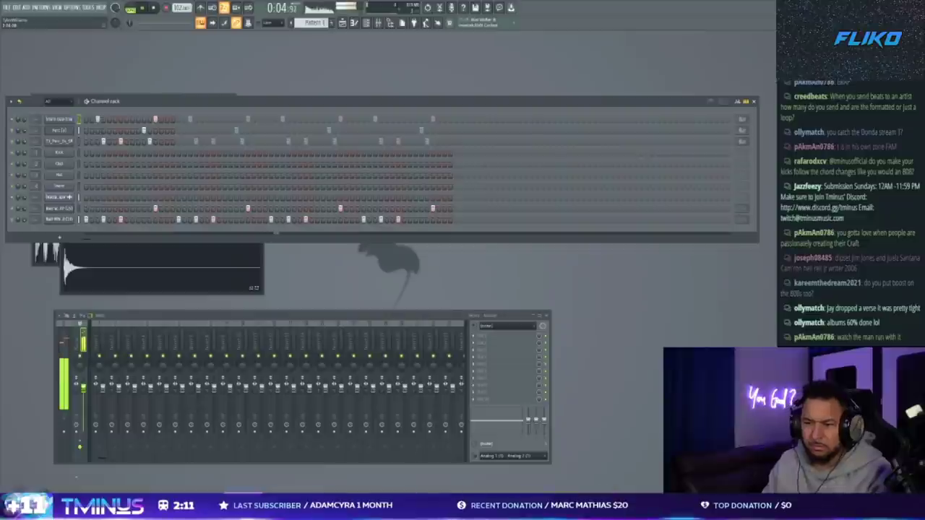
{"action": "right_click", "coordinate": [190, 119]}
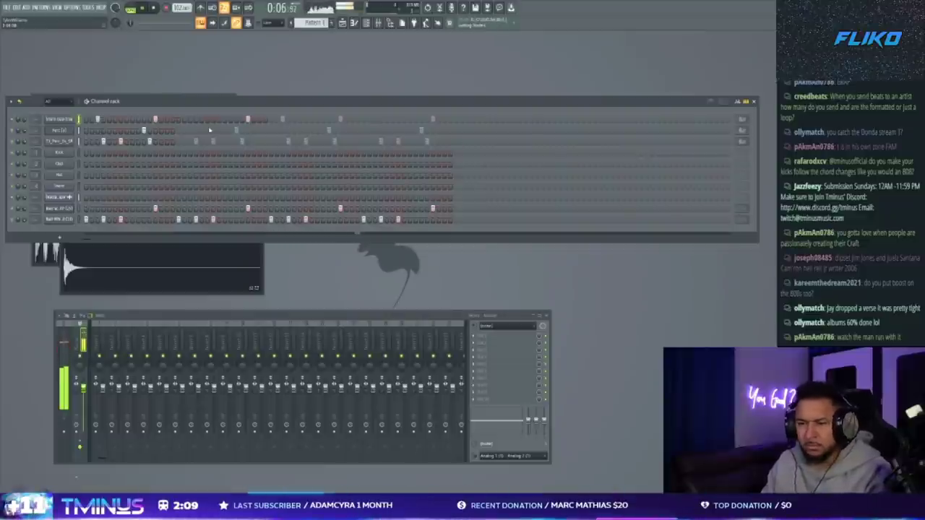
{"action": "left_click", "coordinate": [213, 119]}
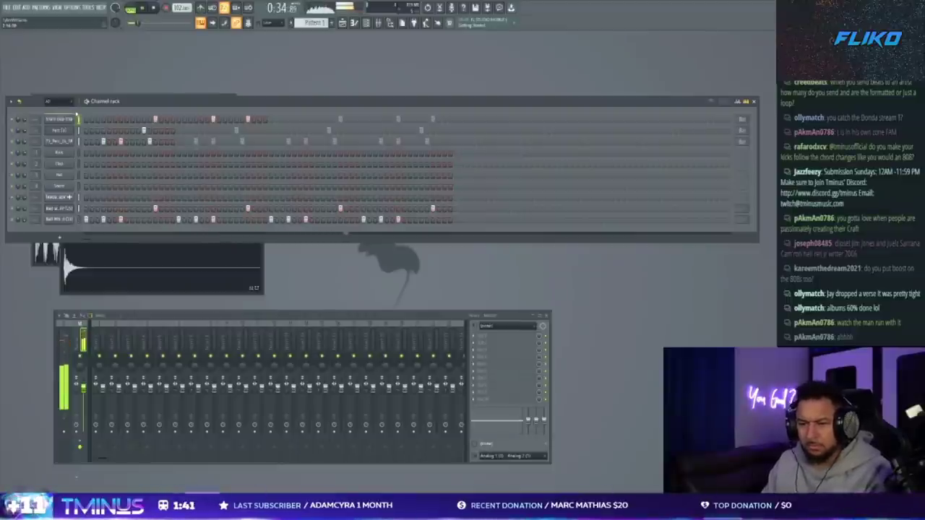
Undo the last change and program the newly added first channel with hits on steps 4, 5, 9, 12 and 13.
{"action": "key", "text": "ctrl+z"}
{"action": "left_click", "coordinate": [103, 118]}
{"action": "left_click", "coordinate": [109, 119]}
{"action": "left_click", "coordinate": [132, 119]}
{"action": "left_click", "coordinate": [144, 119]}
{"action": "left_click", "coordinate": [149, 119]}
{"action": "right_click", "coordinate": [144, 119]}
{"action": "left_click", "coordinate": [155, 120]}
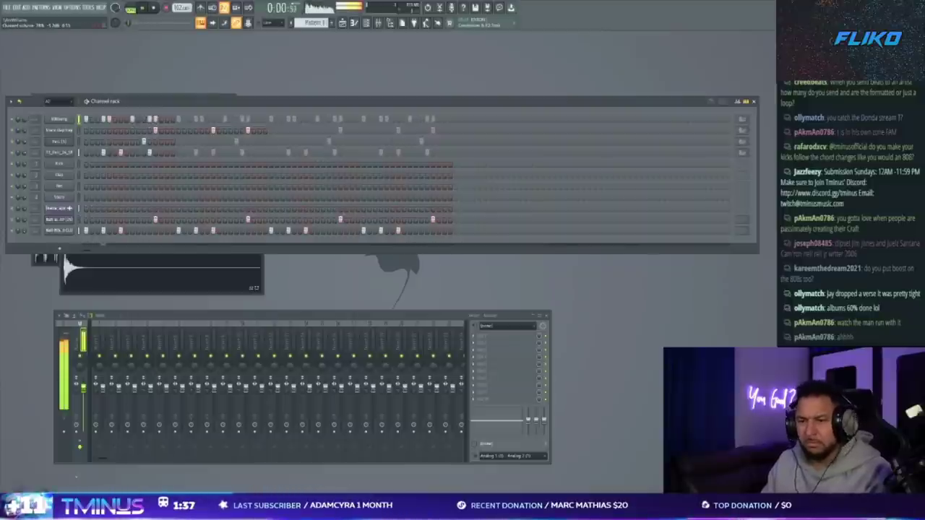
Examine the first channel's precomputed effects and its root note and timing settings in the sampler.
{"action": "left_click", "coordinate": [53, 119]}
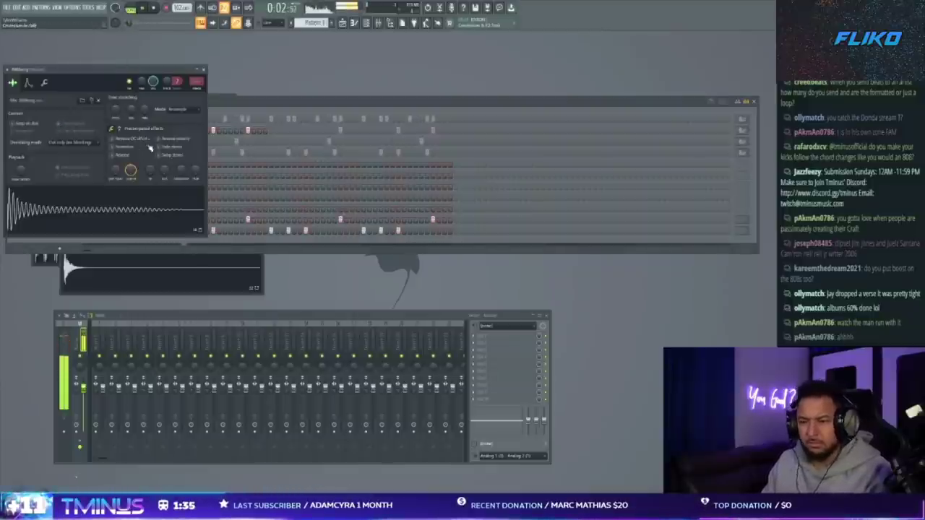
{"action": "left_click", "coordinate": [122, 130]}
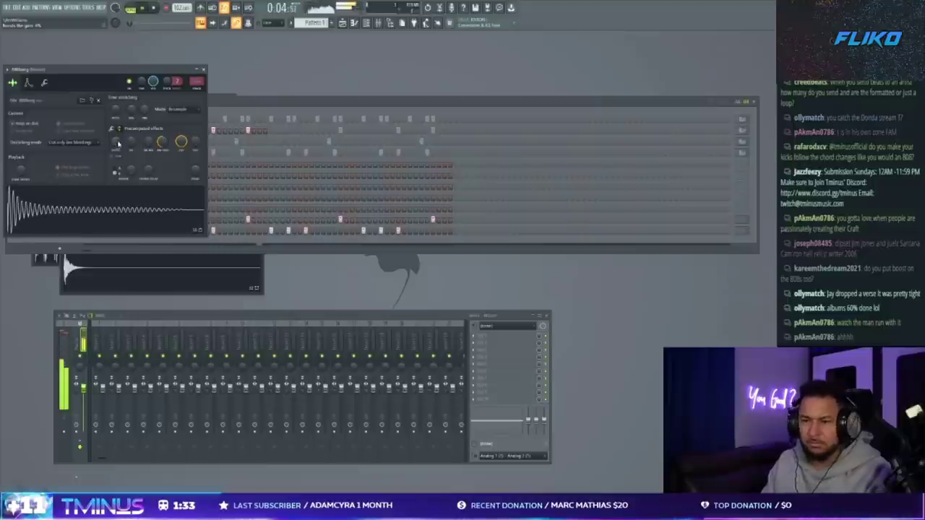
{"action": "left_click", "coordinate": [44, 83]}
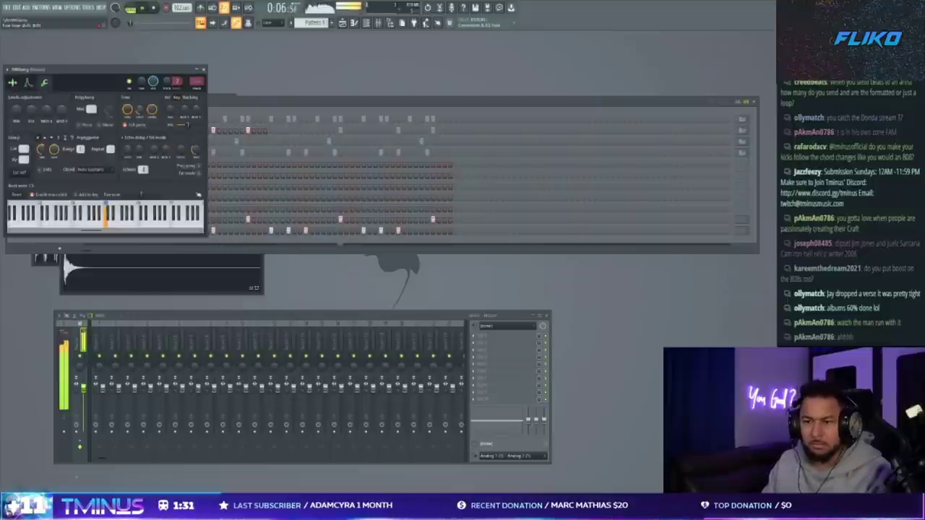
{"action": "left_click", "coordinate": [233, 106]}
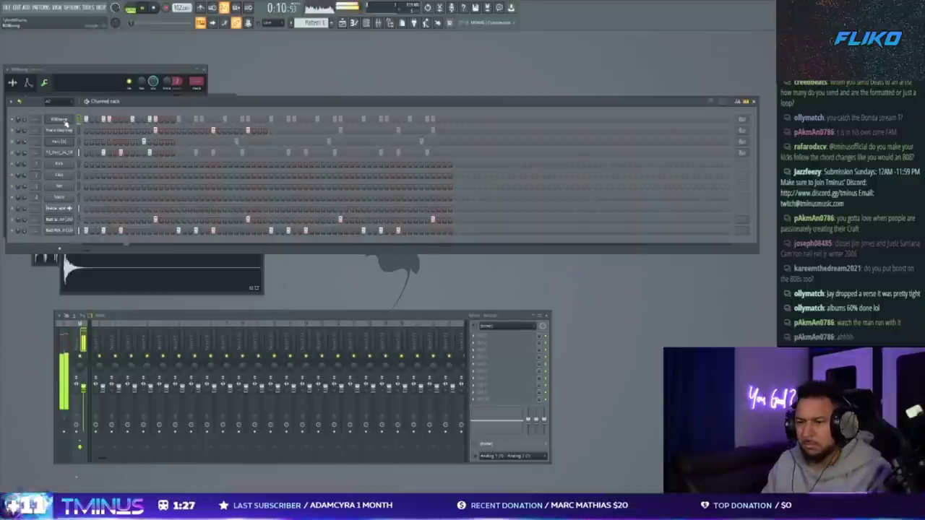
{"action": "left_click", "coordinate": [66, 123]}
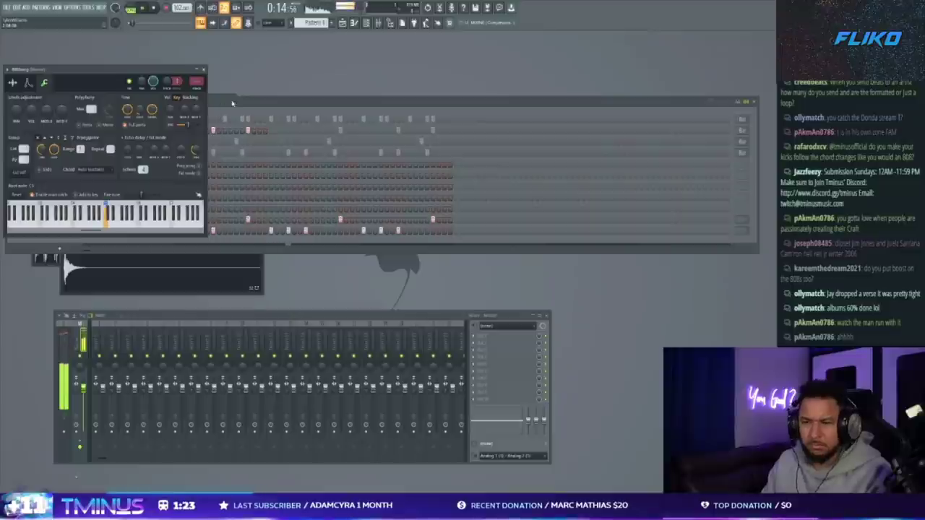
Replace the trial hit on step 11 of the channel below the clap with one on step 13.
{"action": "left_click", "coordinate": [231, 104]}
{"action": "left_click", "coordinate": [143, 231]}
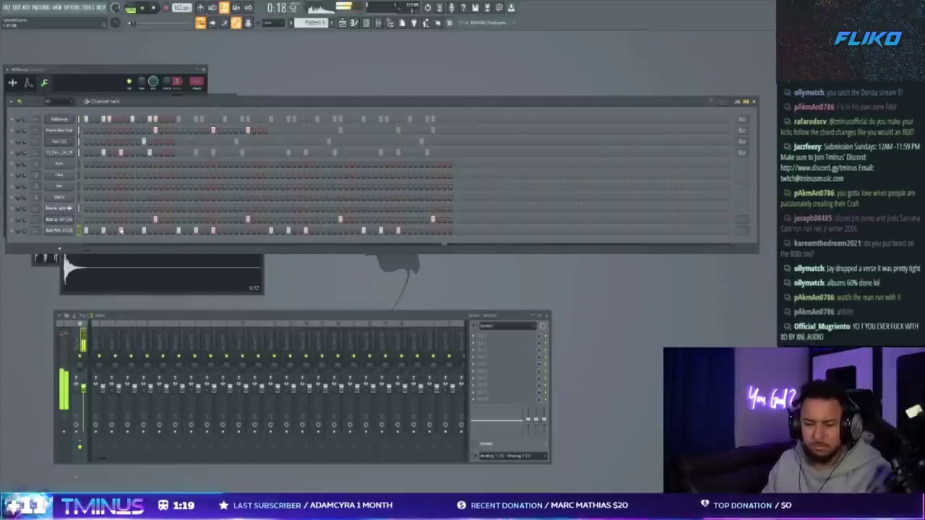
{"action": "right_click", "coordinate": [143, 233]}
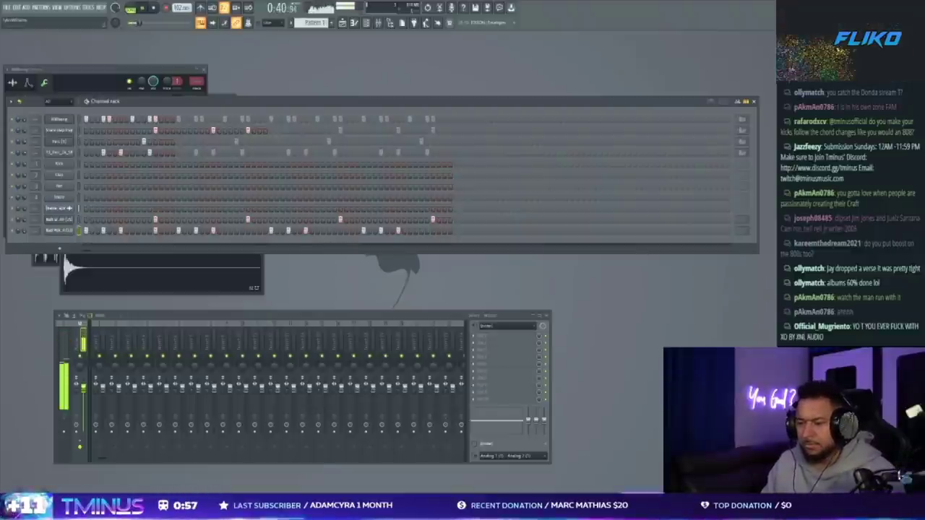
Add a hi-hat sample as the last channel and fill in hits on steps 1, 2, 4, 5, 7, 8, 10, 11, 13 and 14.
{"action": "left_click_drag", "start_coordinate": [1, 243], "coordinate": [65, 243]}
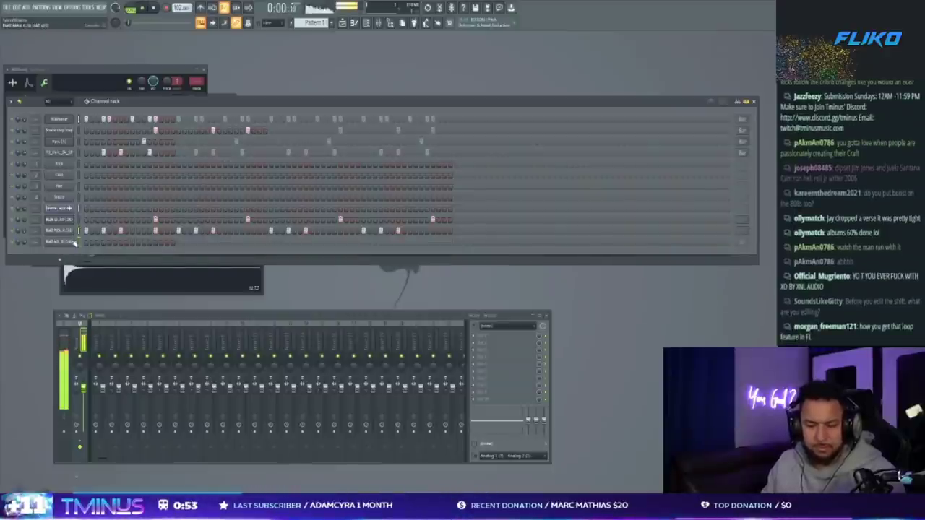
{"action": "left_click", "coordinate": [86, 242]}
{"action": "left_click", "coordinate": [92, 242]}
{"action": "left_click", "coordinate": [103, 242]}
{"action": "left_click", "coordinate": [109, 242]}
{"action": "left_click", "coordinate": [115, 242]}
{"action": "left_click_drag", "start_coordinate": [120, 244], "coordinate": [160, 246]}
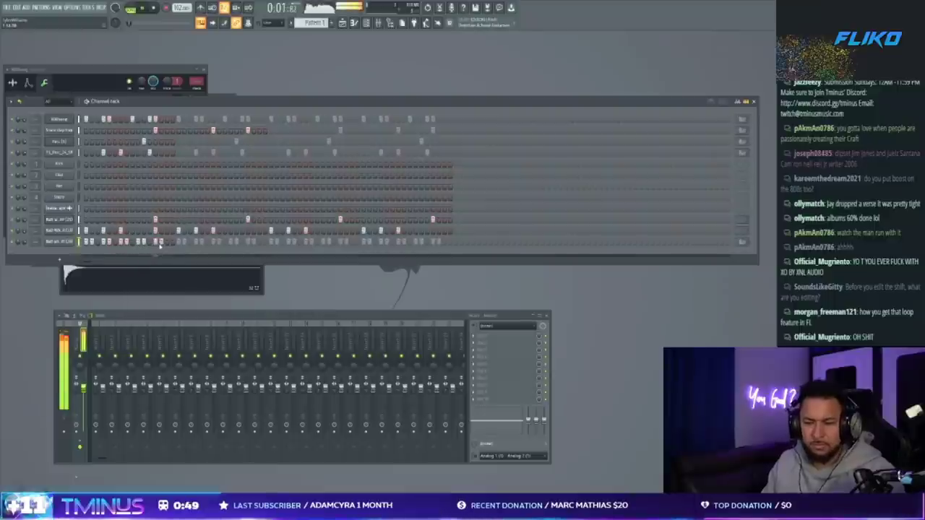
Clear the hi-hat hits after step 7 and add new ones on steps 9, 10, 12, 13 and 15.
{"action": "right_click", "coordinate": [160, 244]}
{"action": "right_click", "coordinate": [156, 245]}
{"action": "right_click", "coordinate": [144, 244]}
{"action": "right_click", "coordinate": [139, 244]}
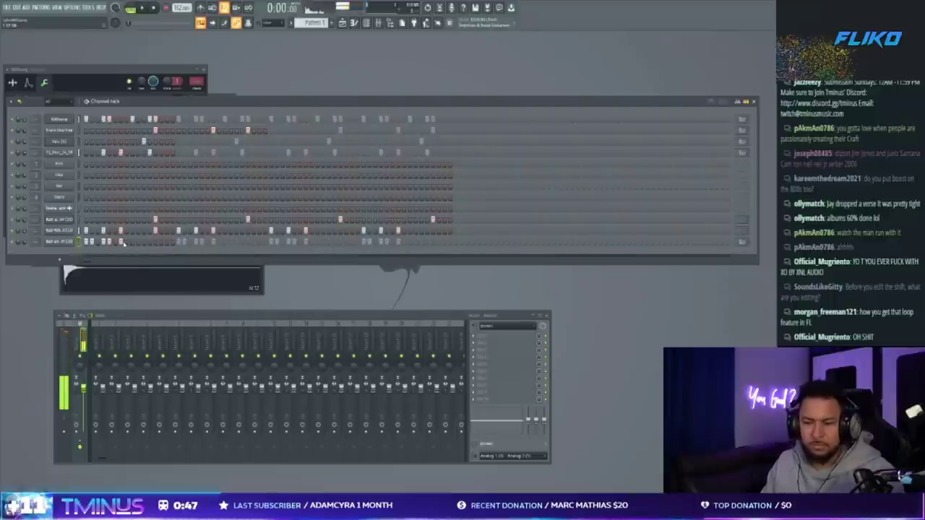
{"action": "left_click_drag", "start_coordinate": [128, 244], "coordinate": [164, 249]}
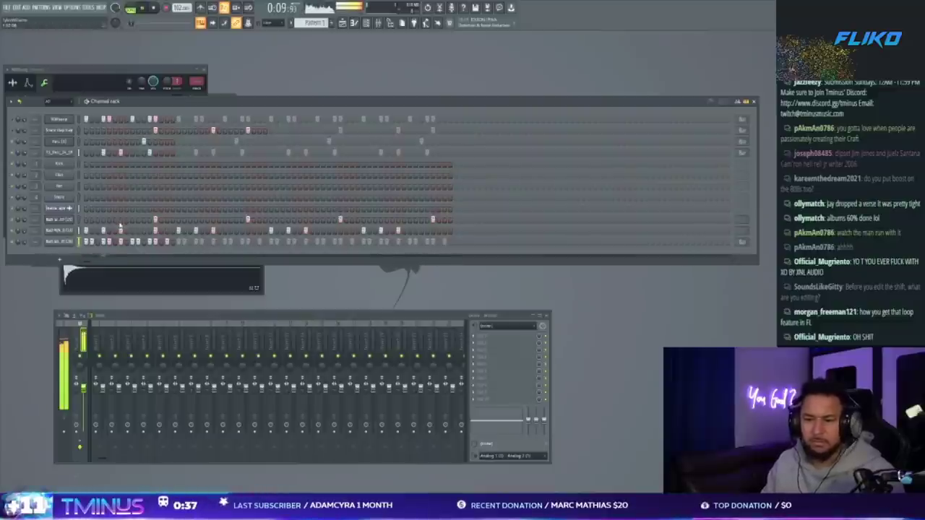
Check the settings of the channel directly below the clap and add a hit on its step 45.
{"action": "left_click", "coordinate": [55, 233]}
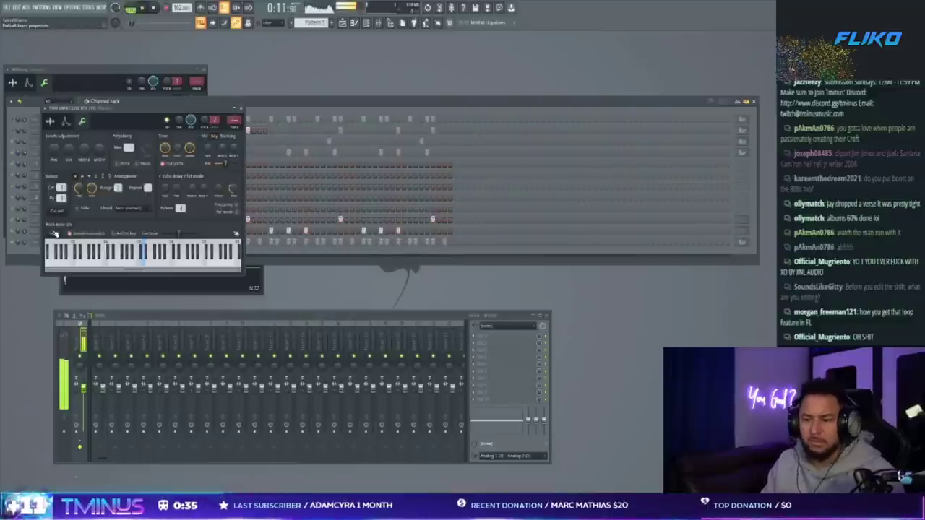
{"action": "left_click", "coordinate": [55, 233]}
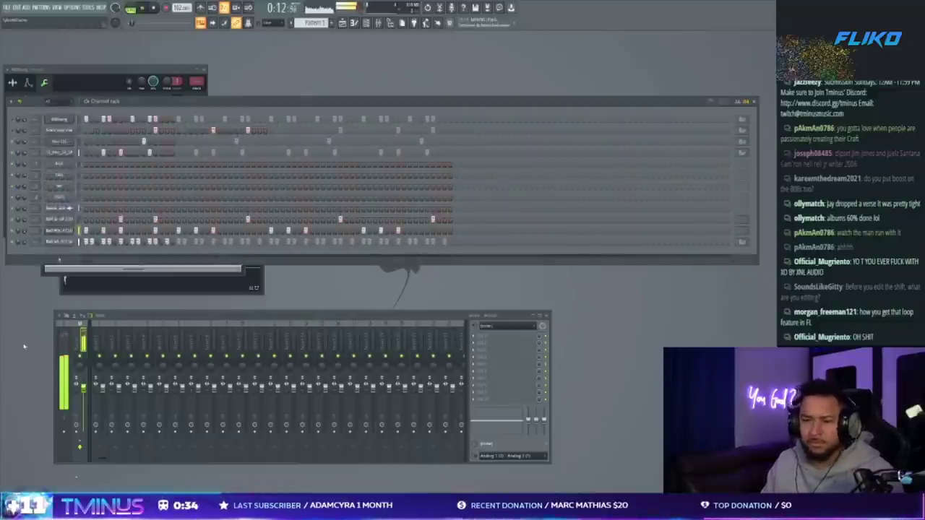
{"action": "left_click", "coordinate": [340, 233]}
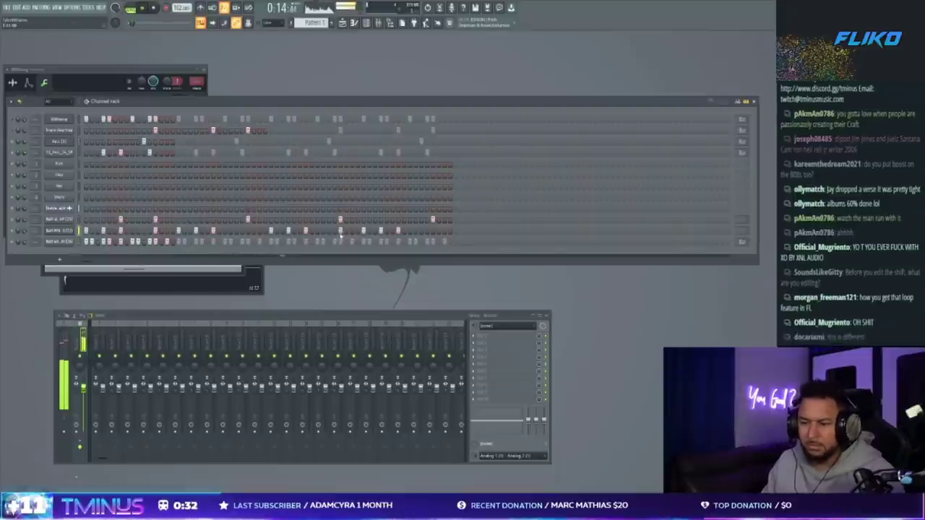
Adjust the clap channel's volume and inspect its sampler settings.
{"action": "left_click", "coordinate": [68, 233]}
{"action": "left_click", "coordinate": [67, 233]}
{"action": "left_click", "coordinate": [23, 225]}
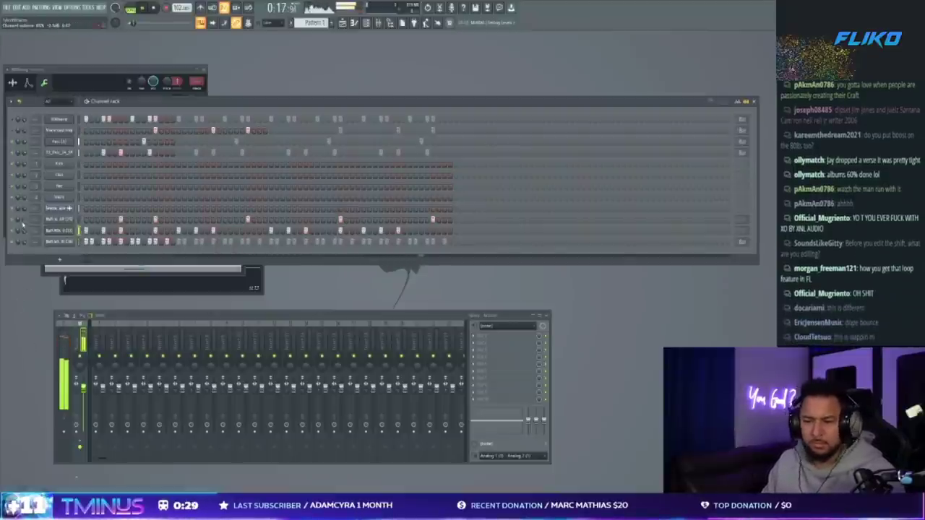
{"action": "left_click", "coordinate": [56, 221]}
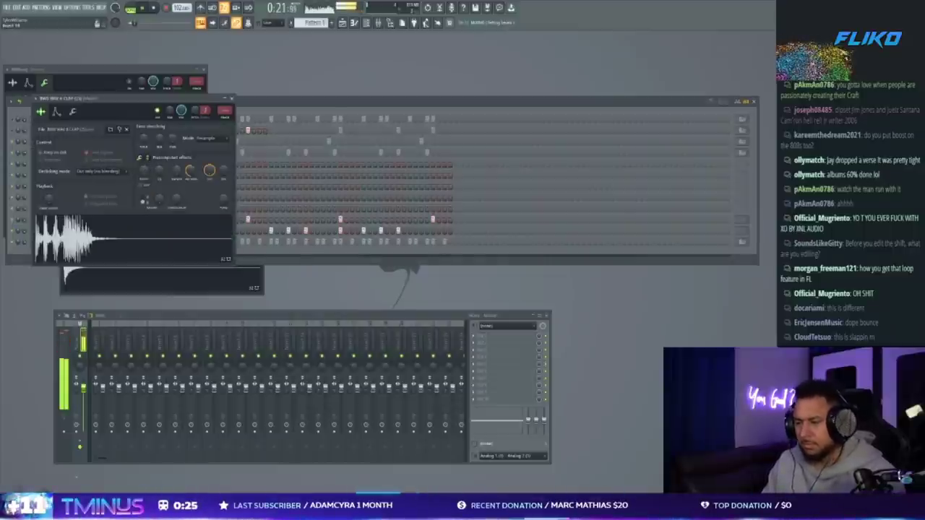
{"action": "left_click", "coordinate": [65, 220]}
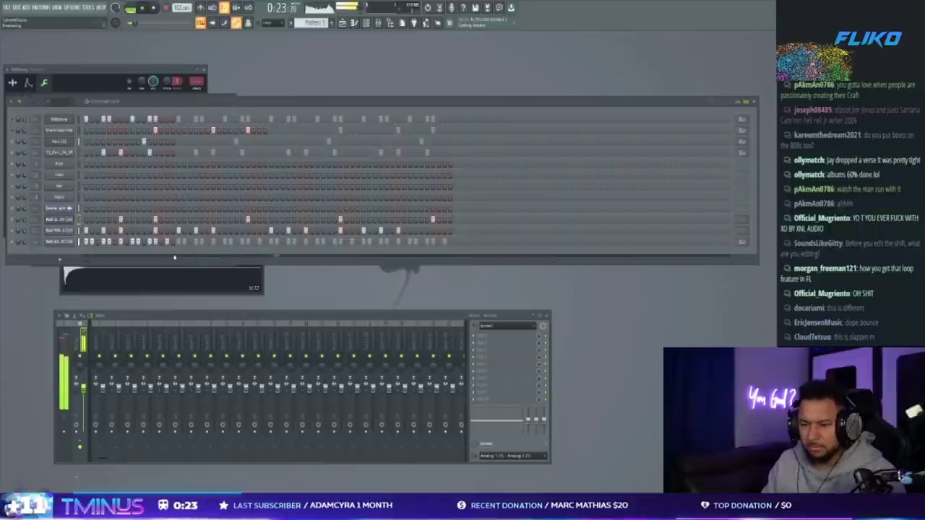
{"action": "left_click", "coordinate": [120, 253]}
{"action": "left_click", "coordinate": [137, 254]}
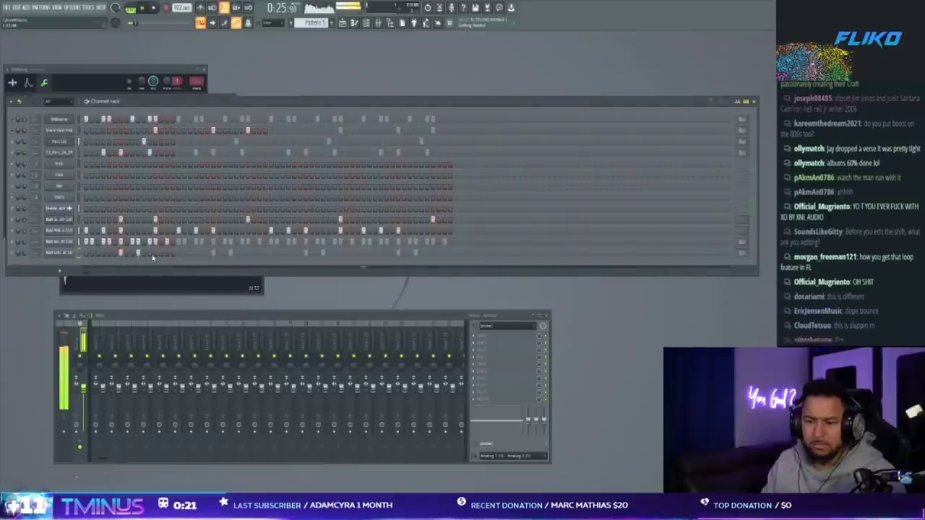
{"action": "right_click", "coordinate": [155, 254]}
{"action": "right_click", "coordinate": [137, 254]}
{"action": "right_click", "coordinate": [120, 253]}
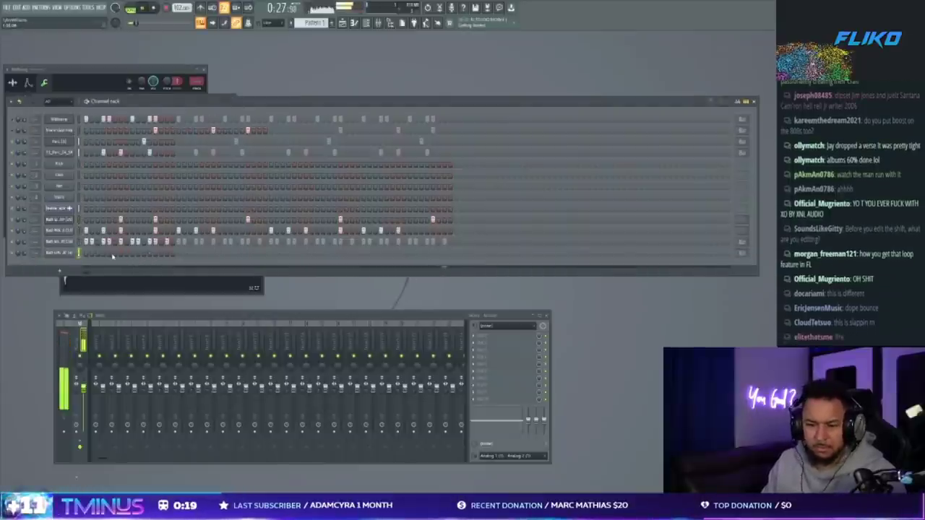
Place hits on steps 7, 10 and 13 of the newly added last channel.
{"action": "left_click", "coordinate": [108, 254]}
{"action": "left_click", "coordinate": [119, 253]}
{"action": "left_click", "coordinate": [137, 253]}
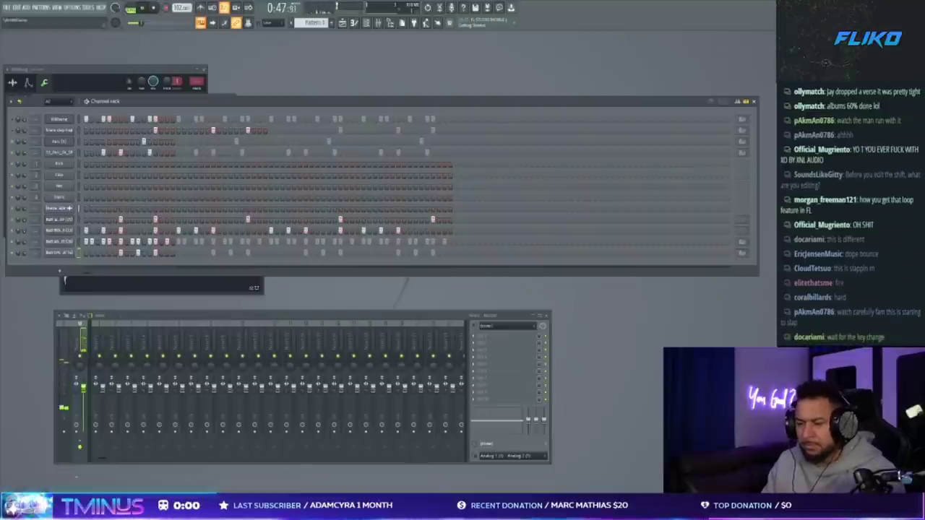
Restart playback and view the arrangement of the melody and pattern clips in the playlist.
{"action": "key", "text": "space"}
{"action": "key", "text": "space"}
{"action": "left_click", "coordinate": [343, 24]}
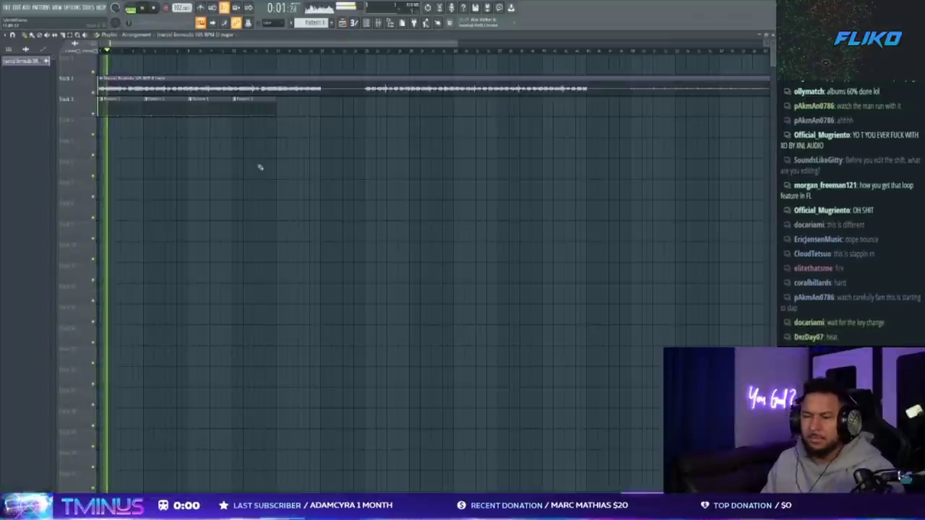
{"action": "key", "text": "F5"}
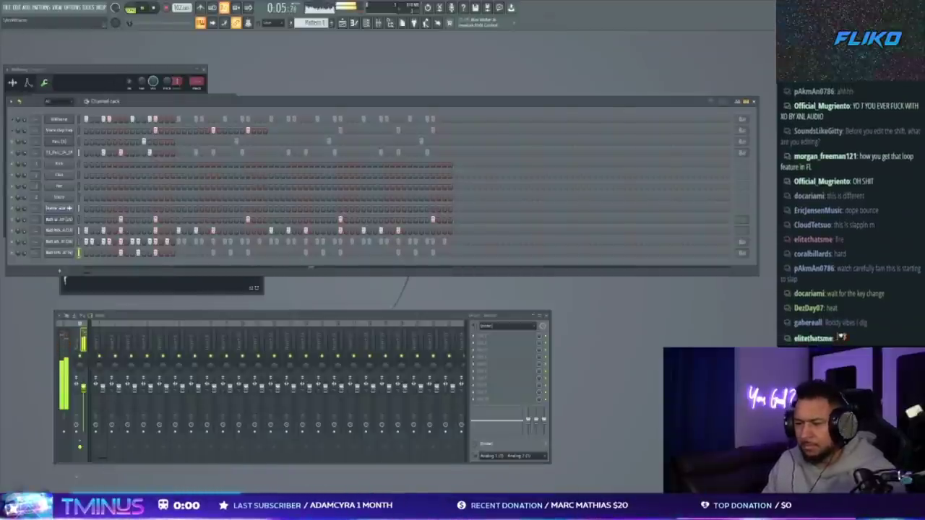
Add another sample as a new last channel and place hits on its steps 3 and 11.
{"action": "left_click", "coordinate": [61, 252]}
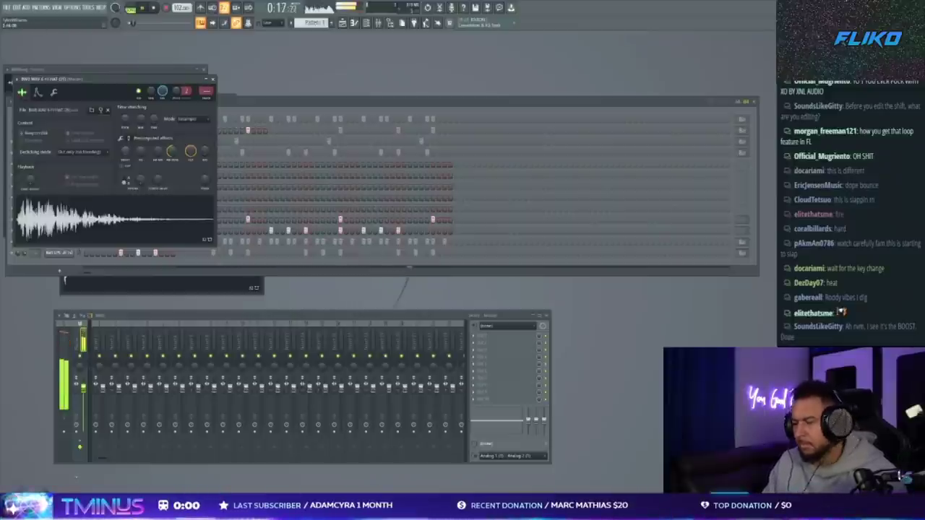
{"action": "left_click", "coordinate": [89, 271]}
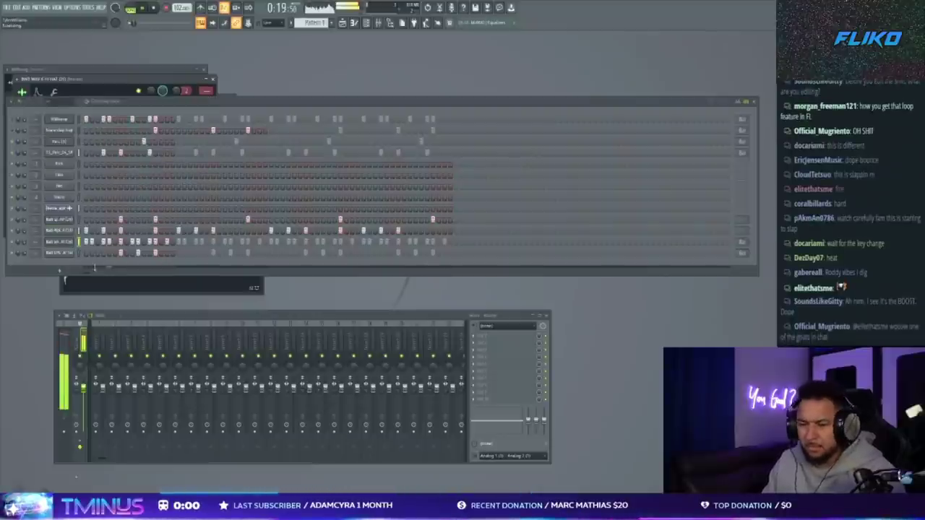
{"action": "left_click", "coordinate": [155, 265]}
{"action": "right_click", "coordinate": [154, 265]}
{"action": "left_click", "coordinate": [144, 265]}
{"action": "left_click", "coordinate": [98, 265]}
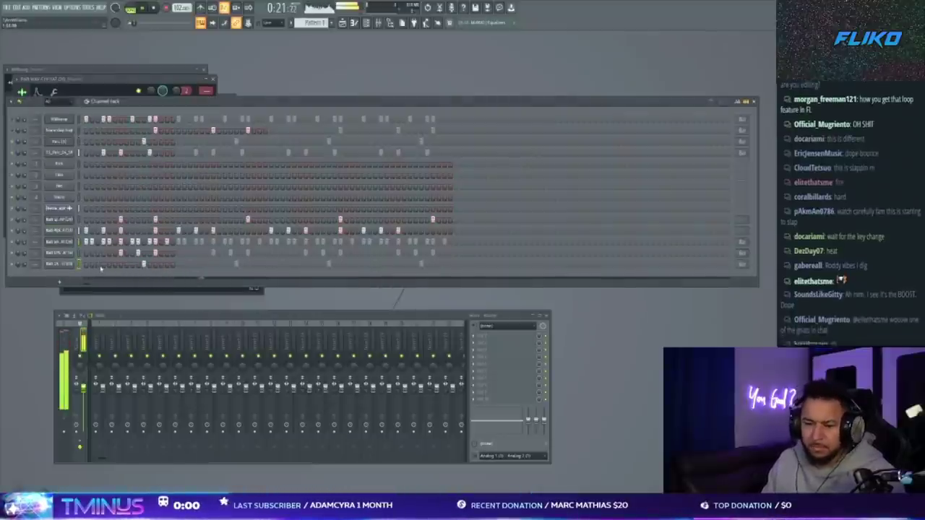
Trim the beginning of the last channel's vox sample by raising its sample start offset.
{"action": "left_click", "coordinate": [51, 264]}
{"action": "left_click_drag", "start_coordinate": [49, 200], "coordinate": [49, 188]}
{"action": "left_click_drag", "start_coordinate": [192, 200], "coordinate": [193, 194]}
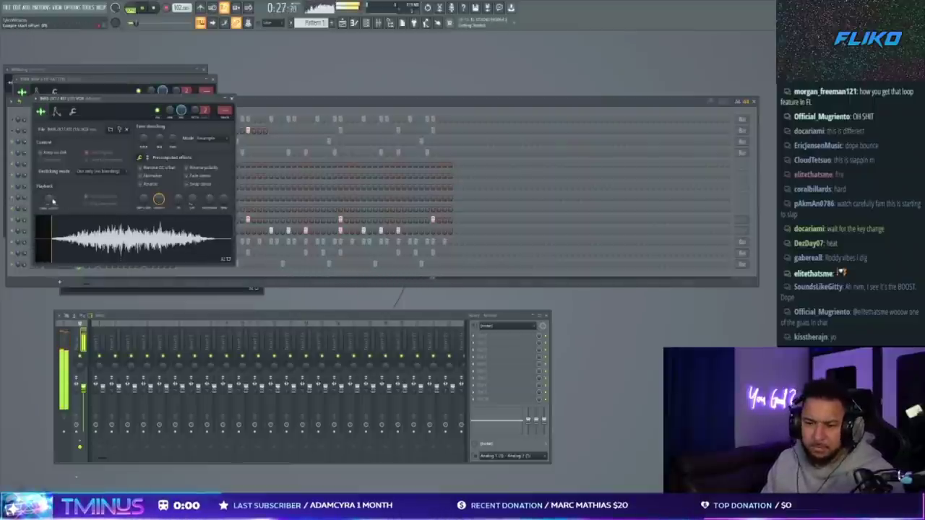
{"action": "left_click", "coordinate": [282, 282]}
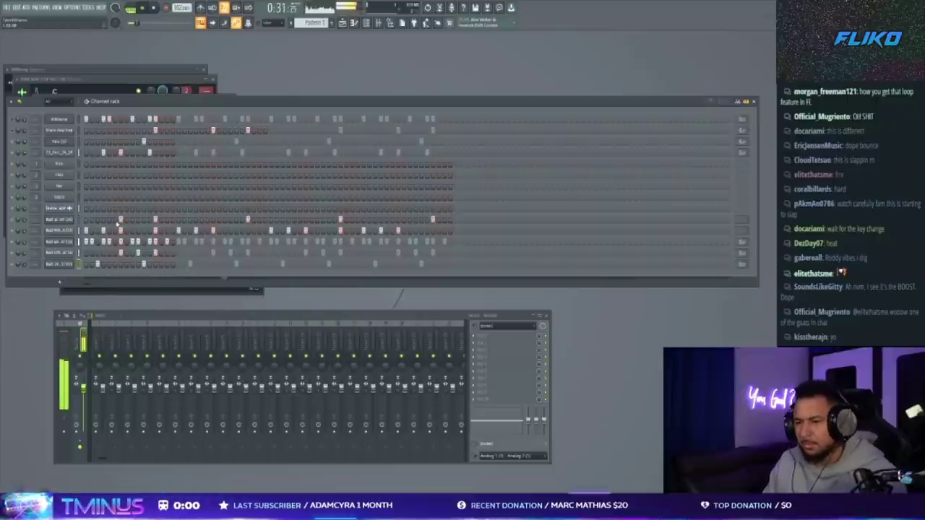
Add a clap hit on step 39 and check the vox sample's sampler settings.
{"action": "left_click", "coordinate": [305, 219]}
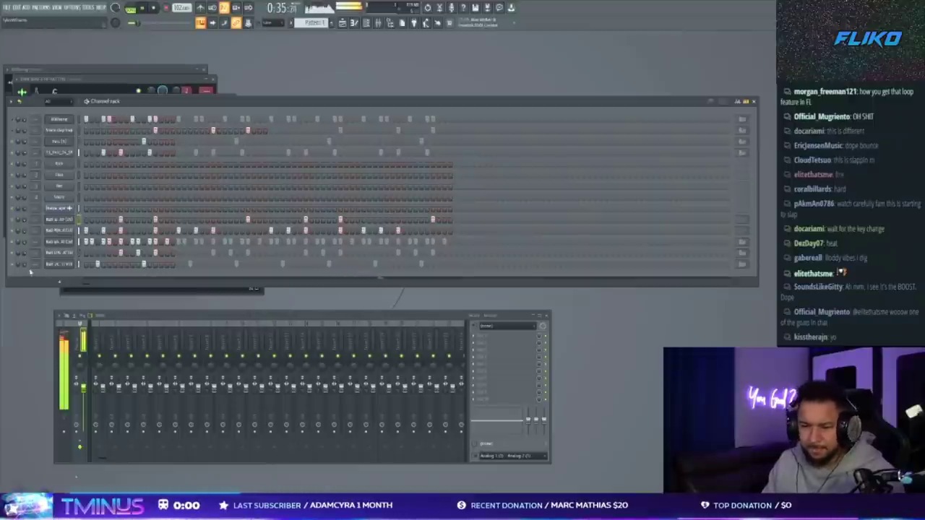
{"action": "left_click", "coordinate": [60, 264]}
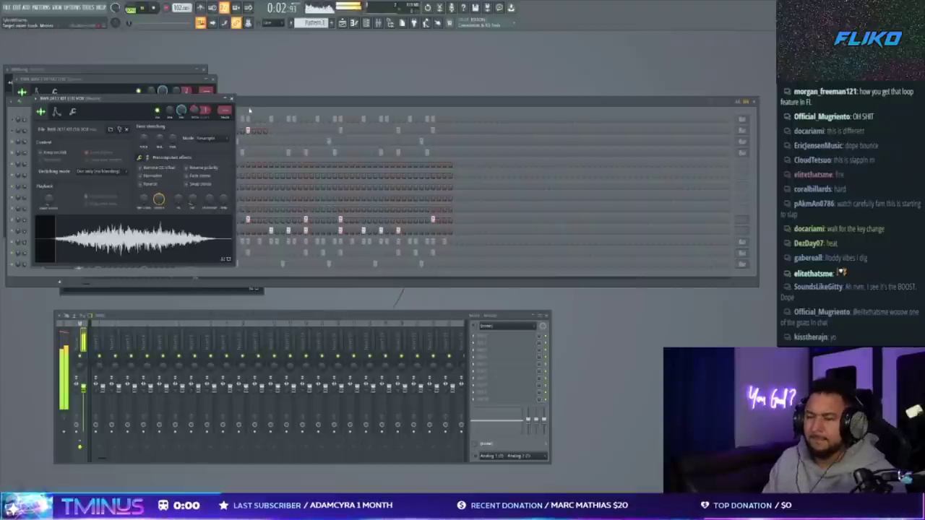
{"action": "left_click", "coordinate": [229, 99]}
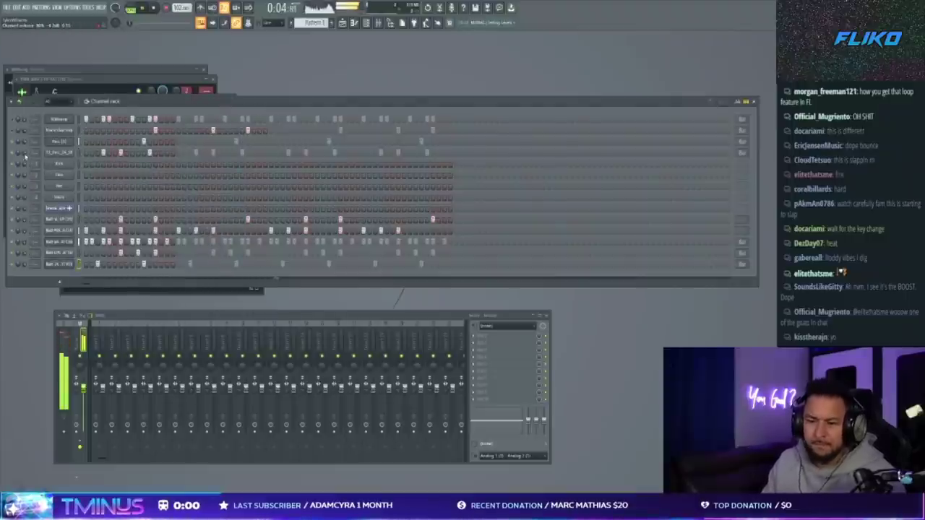
Review the sampler settings of the hi-hat channel and the snare clap channel.
{"action": "left_click", "coordinate": [58, 253]}
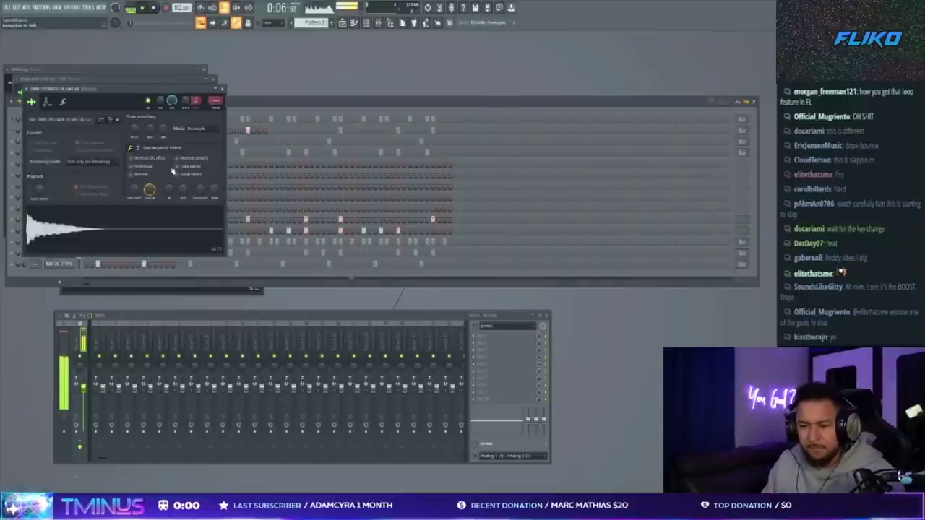
{"action": "left_click", "coordinate": [240, 102]}
{"action": "left_click", "coordinate": [61, 132]}
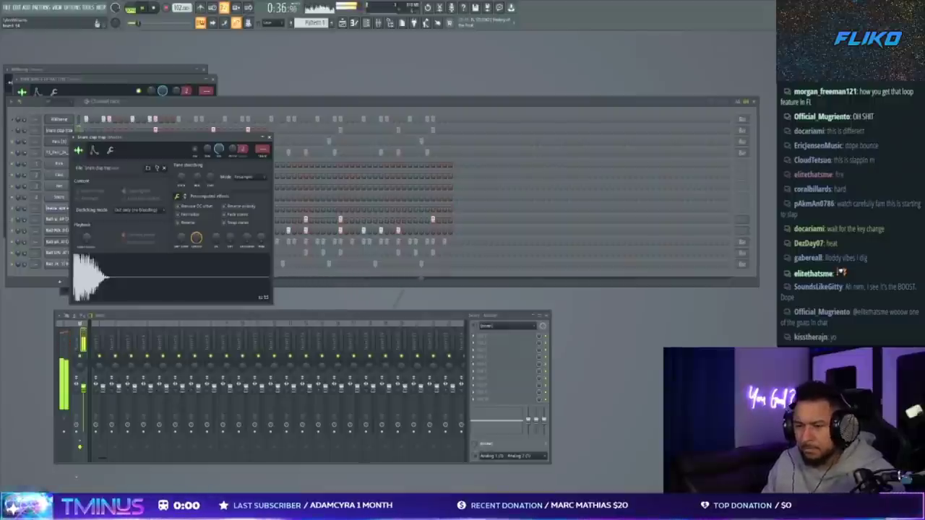
Add the Snare (Revenge 2) sample as the topmost channel and place hits on steps 24 and 26.
{"action": "left_click_drag", "start_coordinate": [832, 217], "coordinate": [212, 126]}
{"action": "left_click", "coordinate": [219, 119]}
{"action": "left_click", "coordinate": [230, 119]}
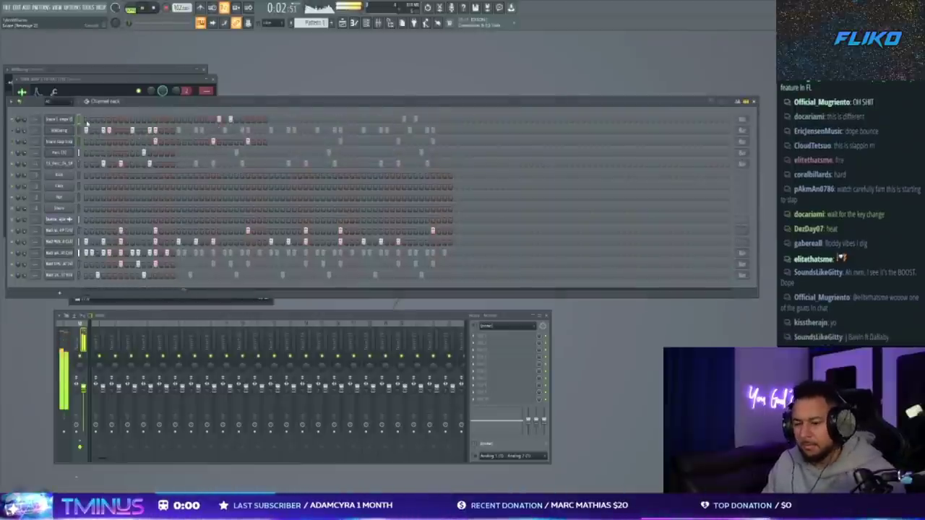
In the snare's piano roll, copy the two hits into bar four and add closing notes on steps 61, 62 and 63.
{"action": "left_click", "coordinate": [91, 120]}
{"action": "left_click_drag", "start_coordinate": [161, 197], "coordinate": [345, 196]}
{"action": "left_click", "coordinate": [377, 178], "text": "ctrl"}
{"action": "left_click", "coordinate": [376, 197]}
{"action": "left_click", "coordinate": [381, 198]}
{"action": "left_click", "coordinate": [387, 198]}
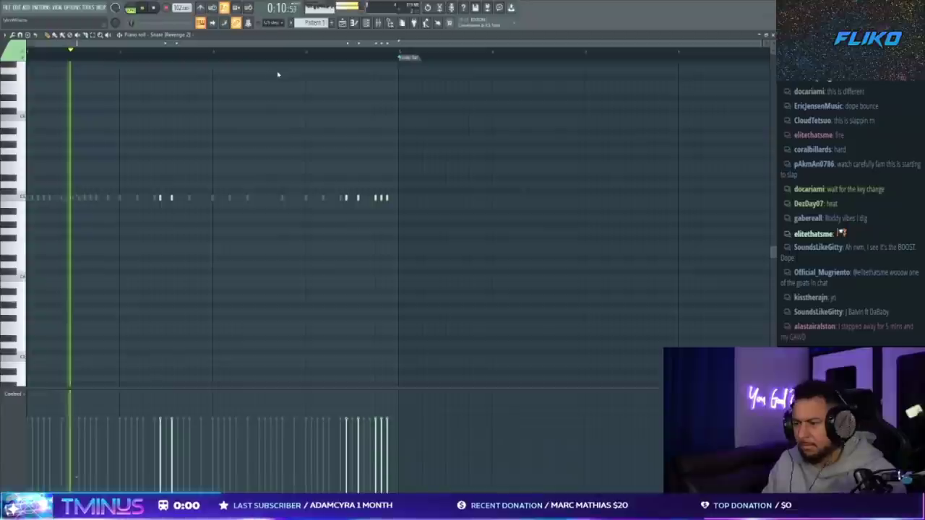
Rework the closing snare notes into a tight three-note roll ending bar four and delete the hits on steps 24, 56 and 61.
{"action": "scroll", "coordinate": [376, 199], "scroll_direction": "up", "scroll_amount": 3}
{"action": "left_click", "coordinate": [405, 198]}
{"action": "left_click_drag", "start_coordinate": [406, 199], "coordinate": [403, 199]}
{"action": "left_click", "coordinate": [411, 198]}
{"action": "scroll", "coordinate": [59, 150], "scroll_direction": "left", "scroll_amount": 3}
{"action": "right_click", "coordinate": [274, 198]}
{"action": "left_click_drag", "start_coordinate": [206, 44], "coordinate": [307, 47]}
{"action": "right_click", "coordinate": [436, 198]}
{"action": "right_click", "coordinate": [490, 198]}
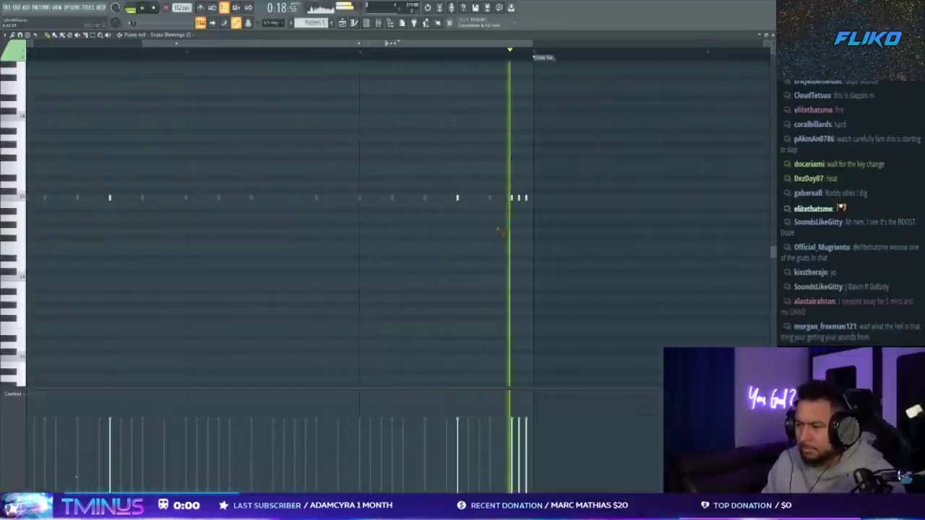
Raise the first two notes of the closing snare roll so that the roll descends in pitch to C5.
{"action": "left_click_drag", "start_coordinate": [512, 182], "coordinate": [542, 218]}
{"action": "scroll", "coordinate": [515, 204], "scroll_direction": "right", "scroll_amount": 1}
{"action": "mouse_move", "coordinate": [493, 198]}
{"action": "left_mouse_down"}
{"action": "mouse_move", "coordinate": [493, 178]}
{"action": "mouse_move", "coordinate": [499, 184]}
{"action": "left_mouse_up"}
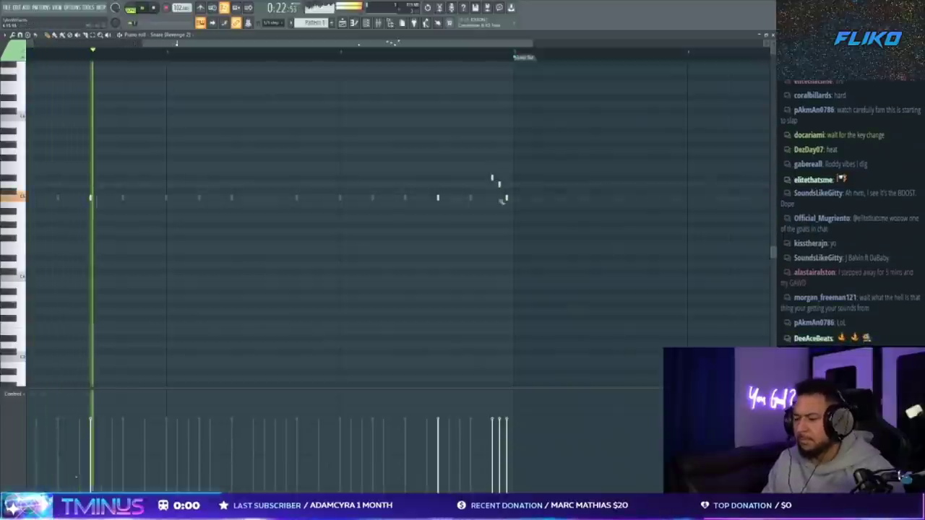
{"action": "key", "text": "Escape"}
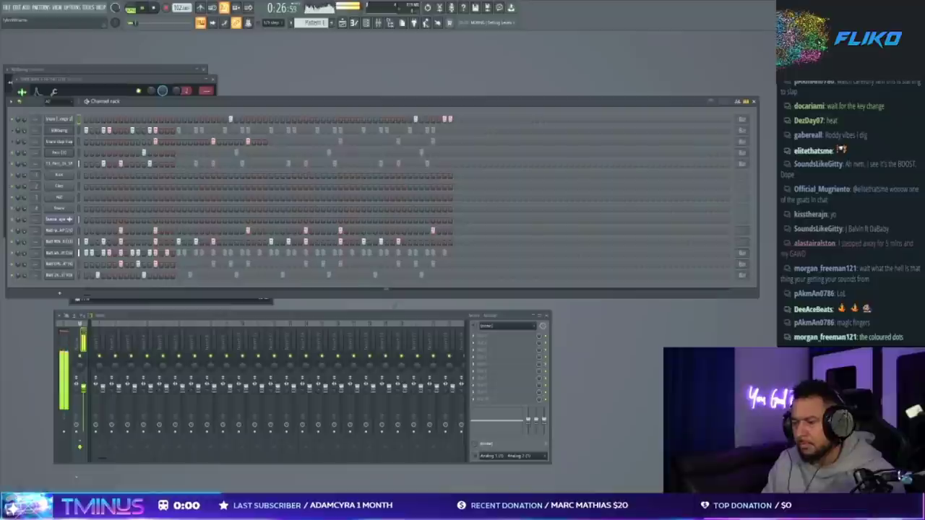
Add another percussion sample as the last channel and adjust its time-stretch multiplier.
{"action": "left_click_drag", "start_coordinate": [61, 294], "coordinate": [63, 286]}
{"action": "scroll", "coordinate": [223, 159], "scroll_direction": "down", "scroll_amount": 1}
{"action": "left_click_drag", "start_coordinate": [179, 162], "coordinate": [179, 156]}
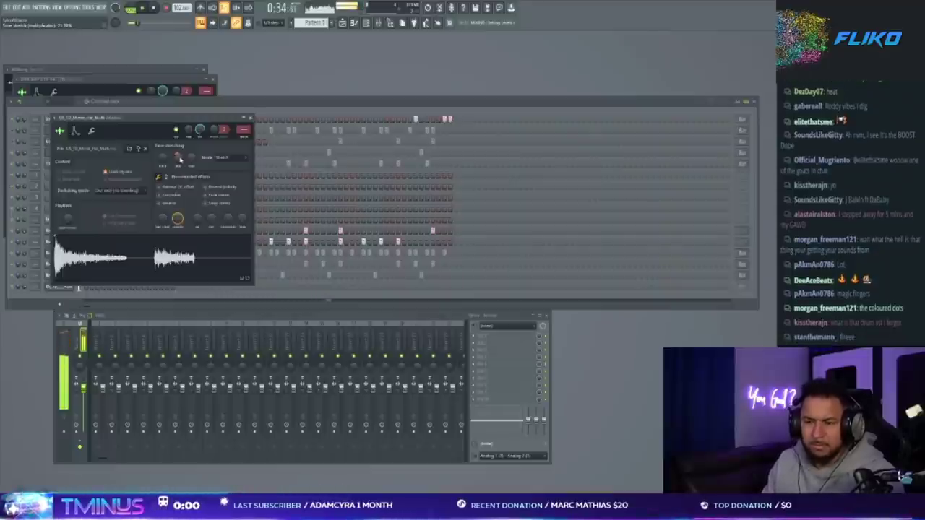
{"action": "key", "text": "Escape"}
Replace the last channel's trial hit on step 3 with a hit on step 7.
{"action": "left_click", "coordinate": [98, 287]}
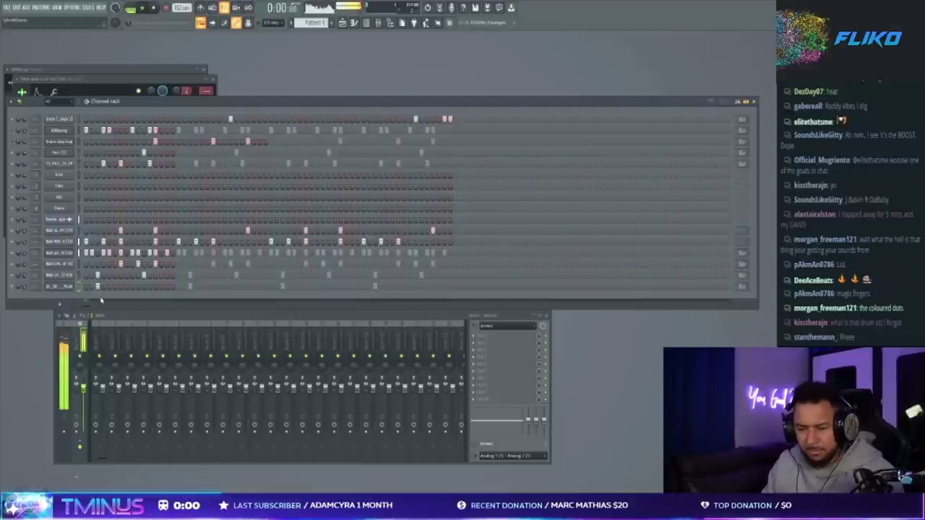
{"action": "key", "text": "space"}
{"action": "left_click", "coordinate": [59, 287]}
{"action": "left_click", "coordinate": [97, 287]}
{"action": "right_click", "coordinate": [98, 287]}
{"action": "right_click", "coordinate": [144, 287]}
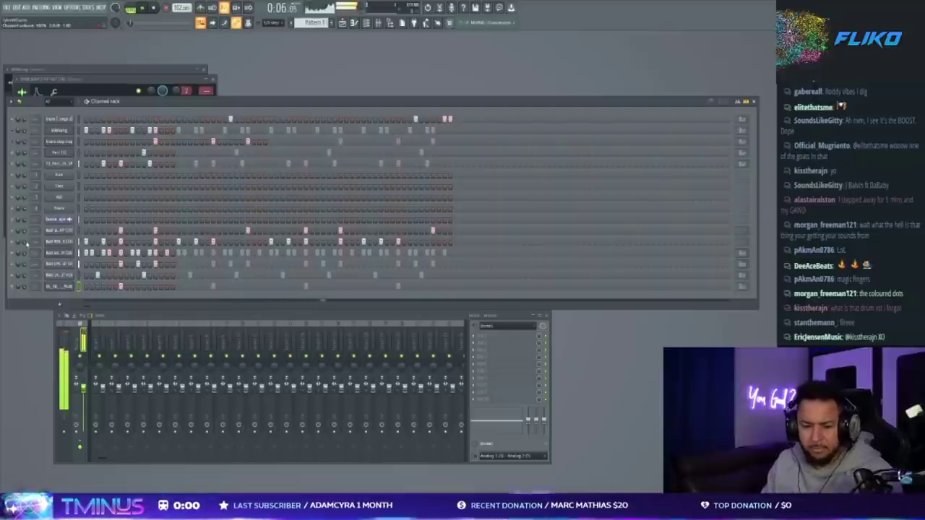
Try an extra hit on step 10 of the last channel and raise the pitch of the topmost snare channel.
{"action": "left_click", "coordinate": [138, 288]}
{"action": "left_click", "coordinate": [56, 288]}
{"action": "key", "text": "Escape"}
{"action": "left_click", "coordinate": [65, 121]}
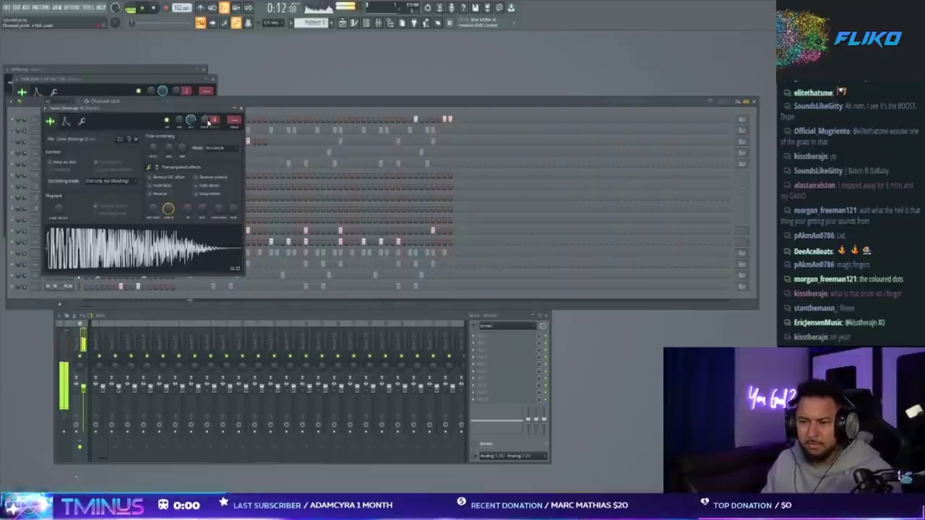
Delete the last channel's trial hits after step 7.
{"action": "right_click", "coordinate": [137, 287]}
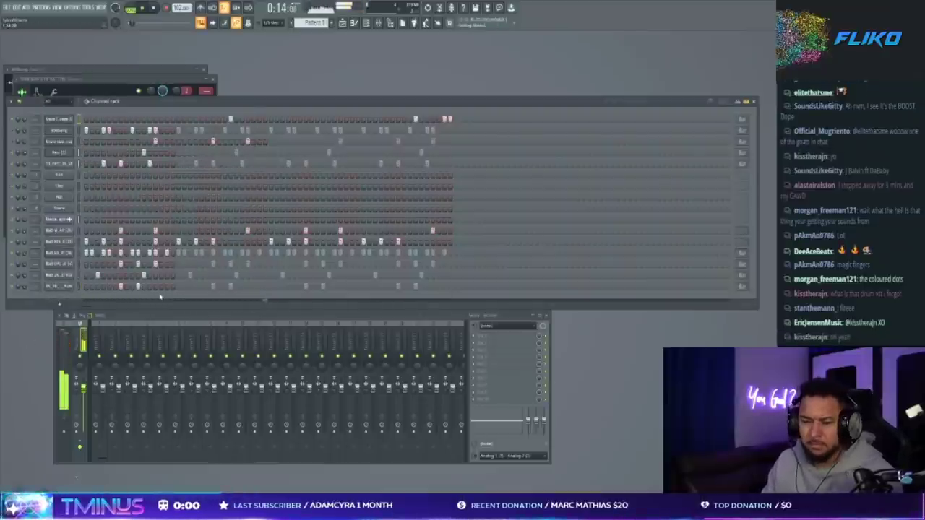
{"action": "right_click", "coordinate": [162, 289]}
{"action": "left_click", "coordinate": [167, 288]}
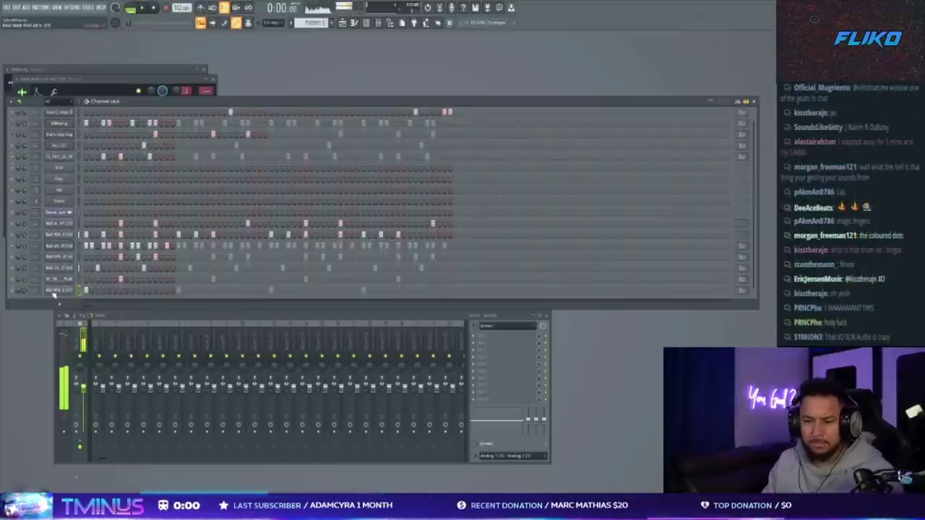
Boost the gain of the new kick sample in its precomputed effects and preview the sound.
{"action": "left_click", "coordinate": [55, 292]}
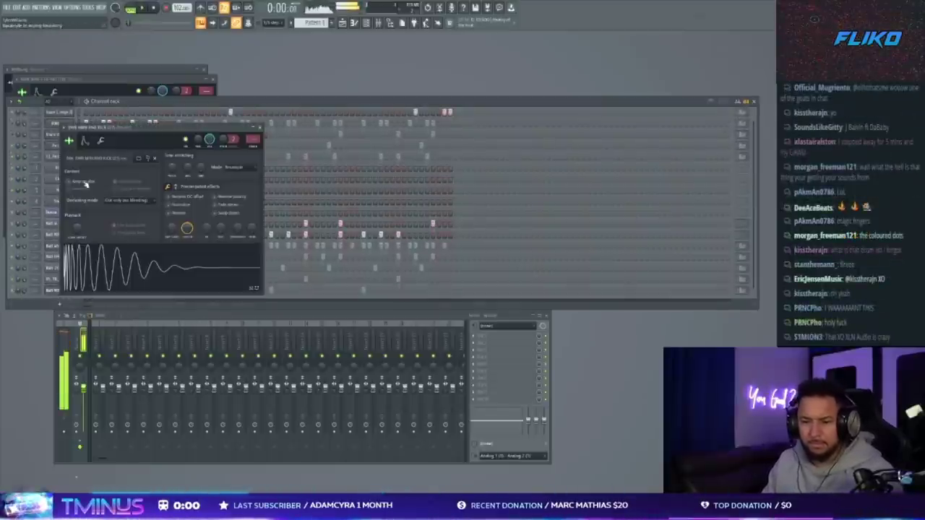
{"action": "left_click", "coordinate": [176, 187]}
{"action": "left_click_drag", "start_coordinate": [172, 201], "coordinate": [174, 198]}
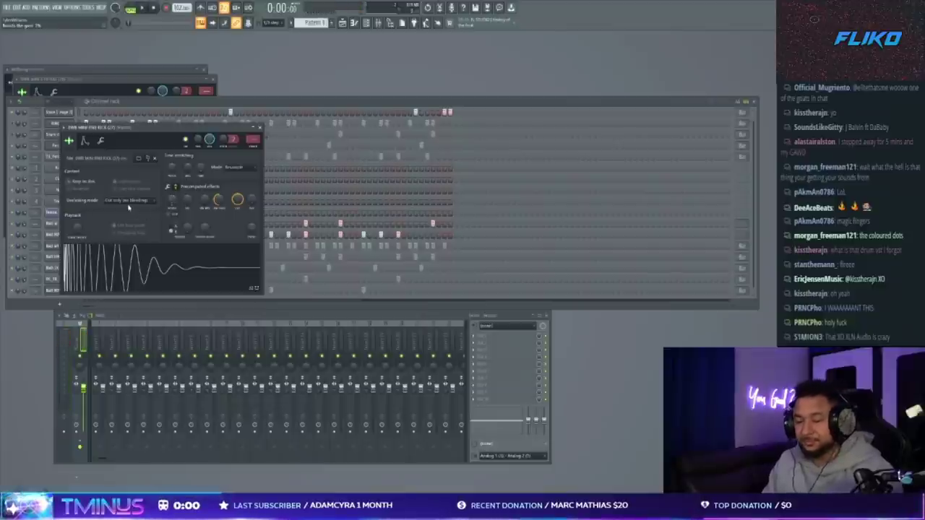
{"action": "left_click", "coordinate": [137, 282]}
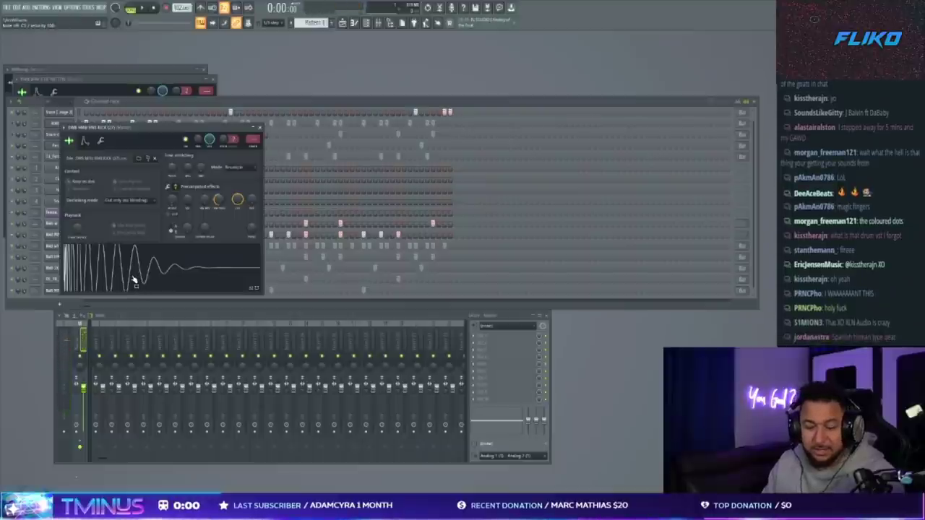
Preview the new kick sample, close its settings and play the pattern to hear the kick in context.
{"action": "left_click", "coordinate": [134, 282]}
{"action": "left_click", "coordinate": [14, 292]}
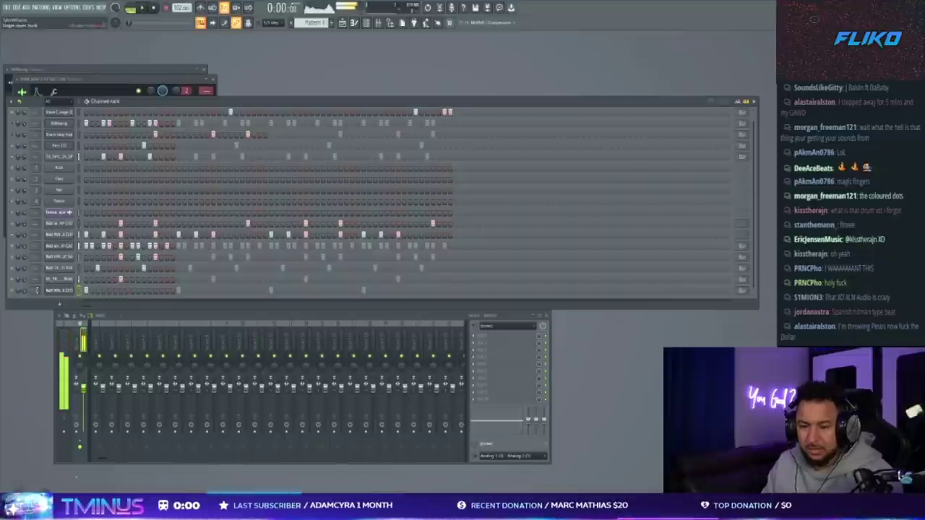
{"action": "key", "text": "space"}
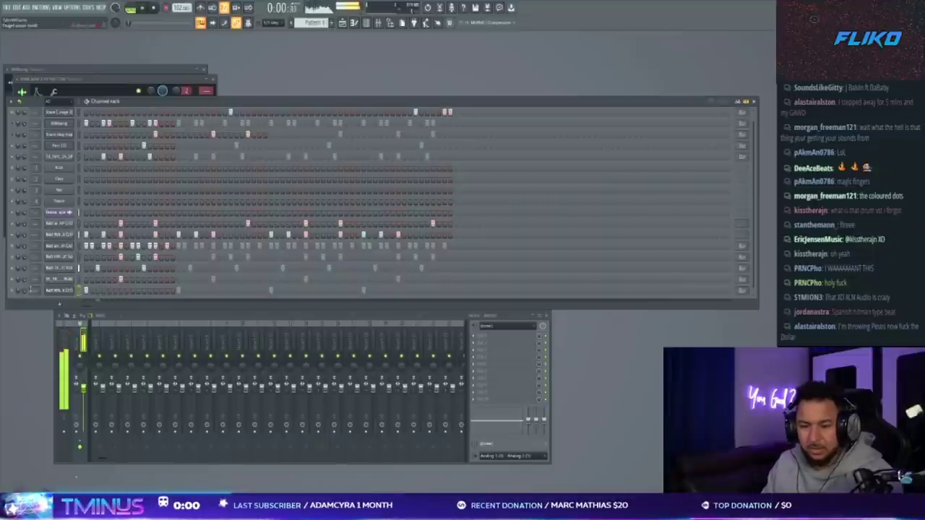
{"action": "key", "text": "space"}
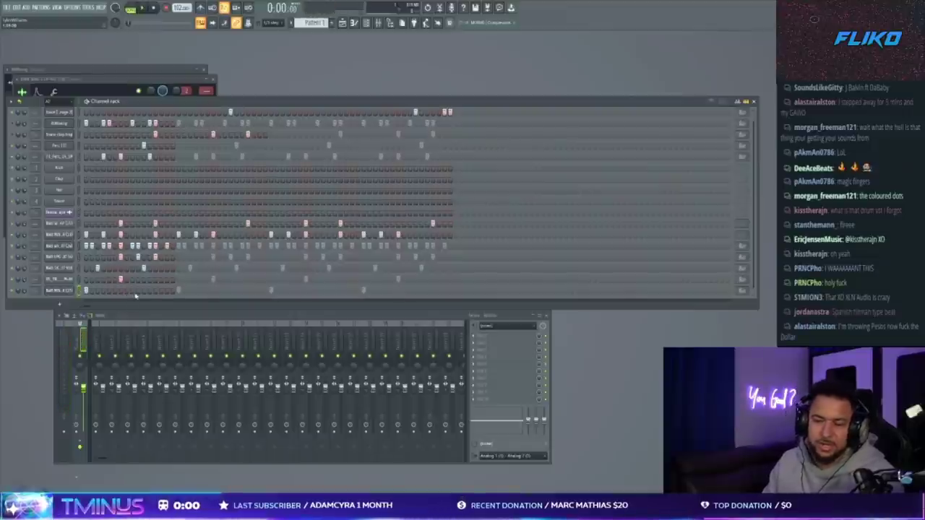
{"action": "key", "text": "space"}
{"action": "left_click", "coordinate": [154, 290]}
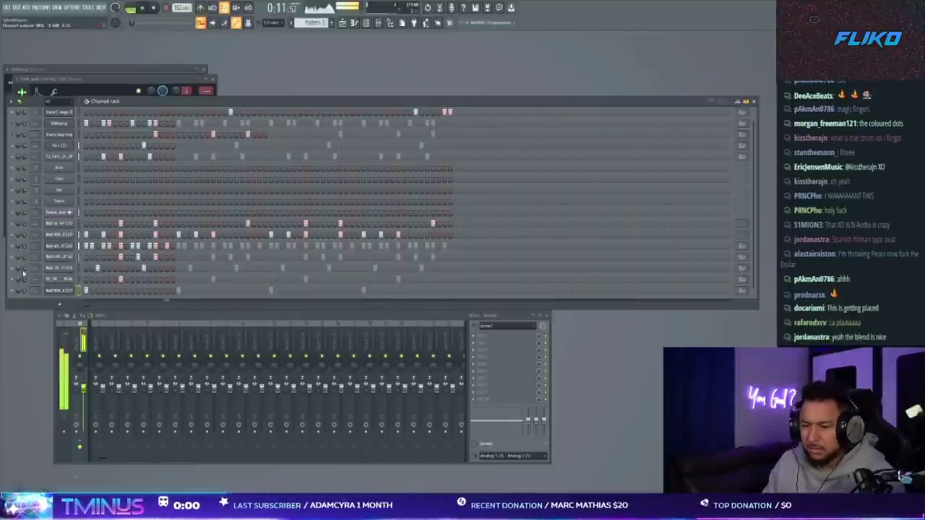
Raise the pitch of the topmost snare channel while the pattern plays, and close its sampler settings.
{"action": "left_click", "coordinate": [60, 268]}
{"action": "left_click", "coordinate": [59, 268]}
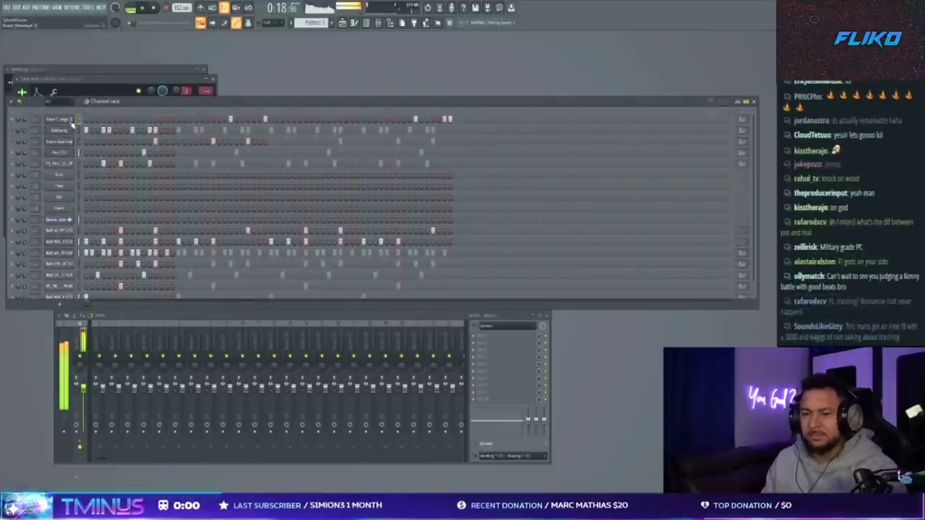
{"action": "left_click", "coordinate": [70, 120]}
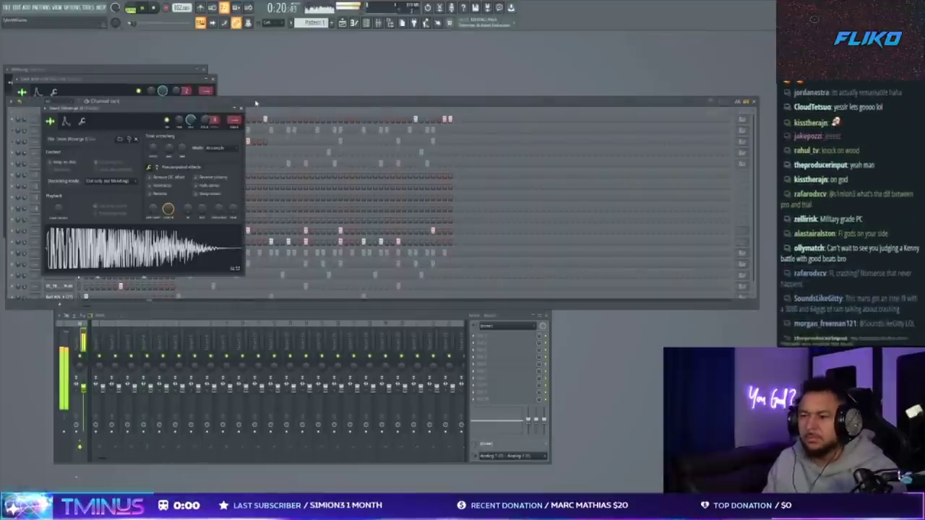
{"action": "left_click_drag", "start_coordinate": [207, 121], "coordinate": [206, 115]}
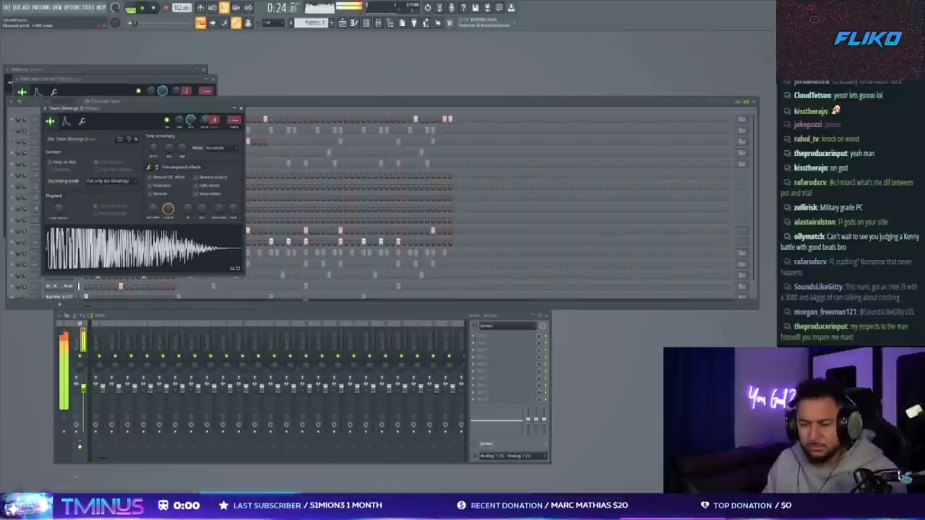
{"action": "key", "text": "Escape"}
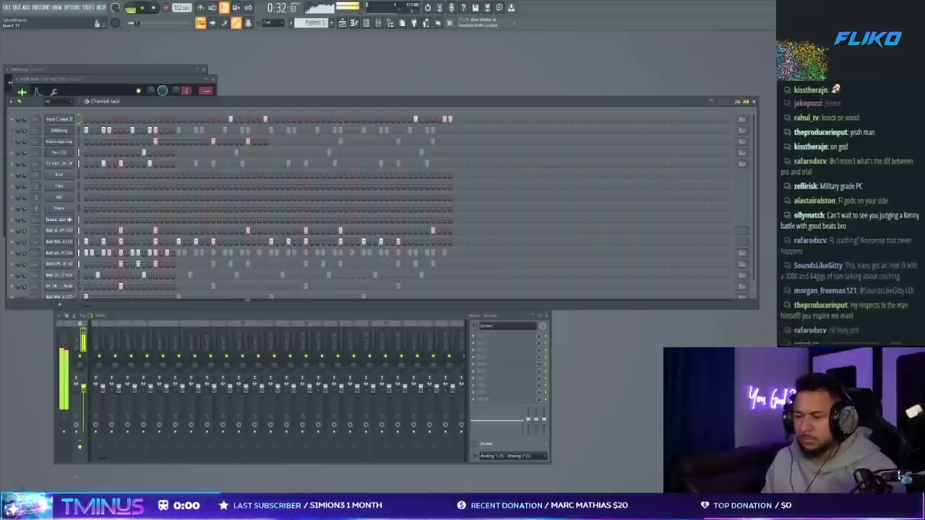
Fill steps 1 to 16 of the new hi-hat channel with hits and fine-tune the hat sample's pitch.
{"action": "scroll", "coordinate": [89, 121], "scroll_direction": "up", "scroll_amount": 1}
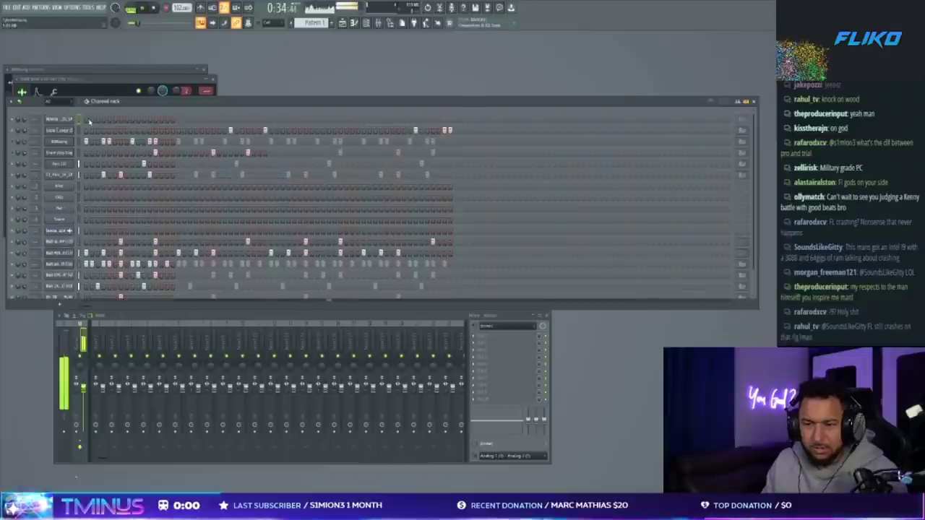
{"action": "left_click_drag", "start_coordinate": [86, 121], "coordinate": [167, 120]}
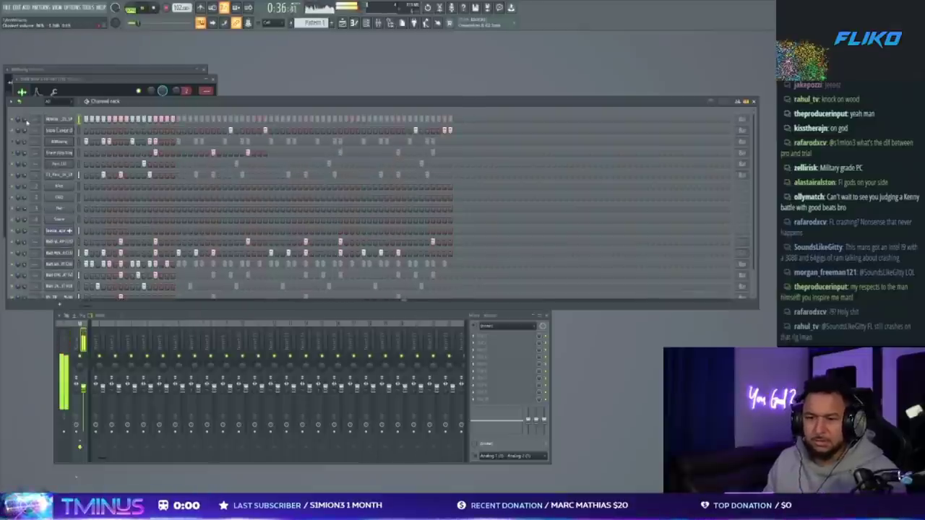
{"action": "left_click", "coordinate": [65, 129]}
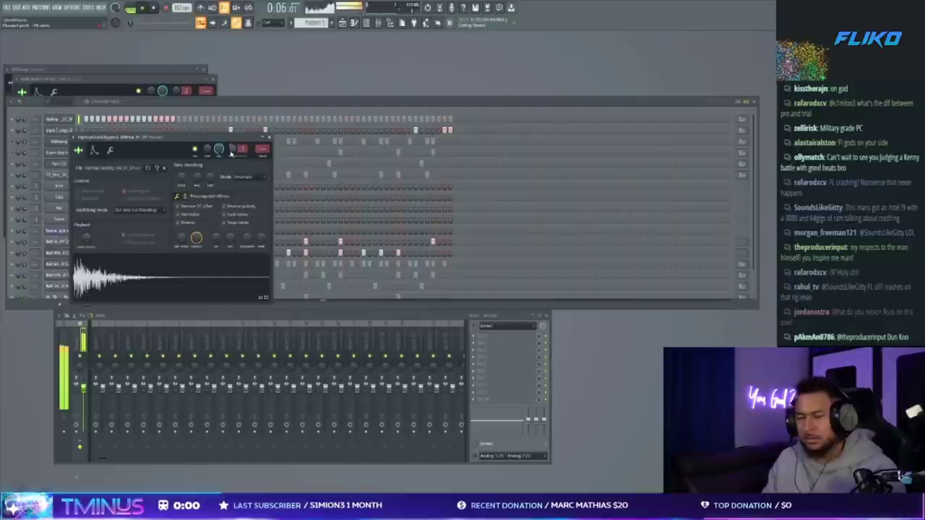
{"action": "left_click", "coordinate": [159, 110]}
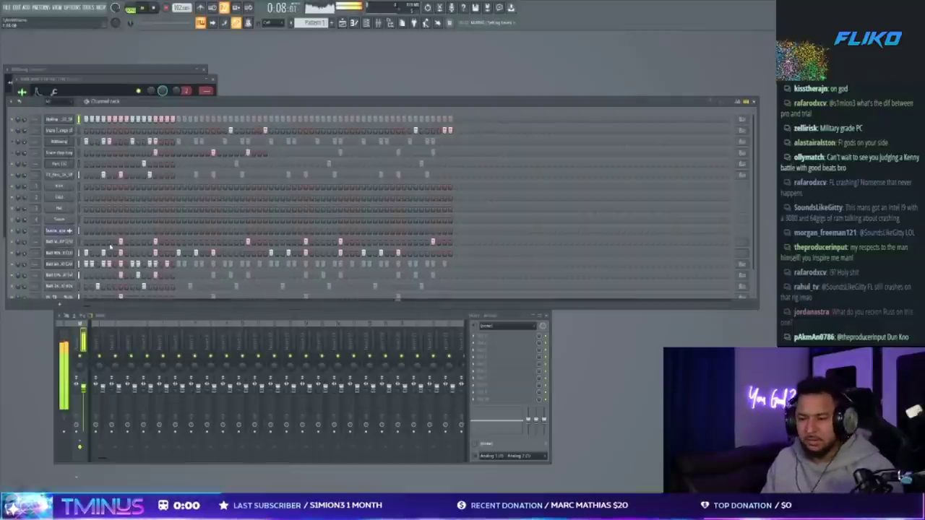
Route the melody sample to its own mixer track and add LFOTool with a rising ducking curve to it.
{"action": "scroll", "coordinate": [109, 247], "scroll_direction": "down", "scroll_amount": 2}
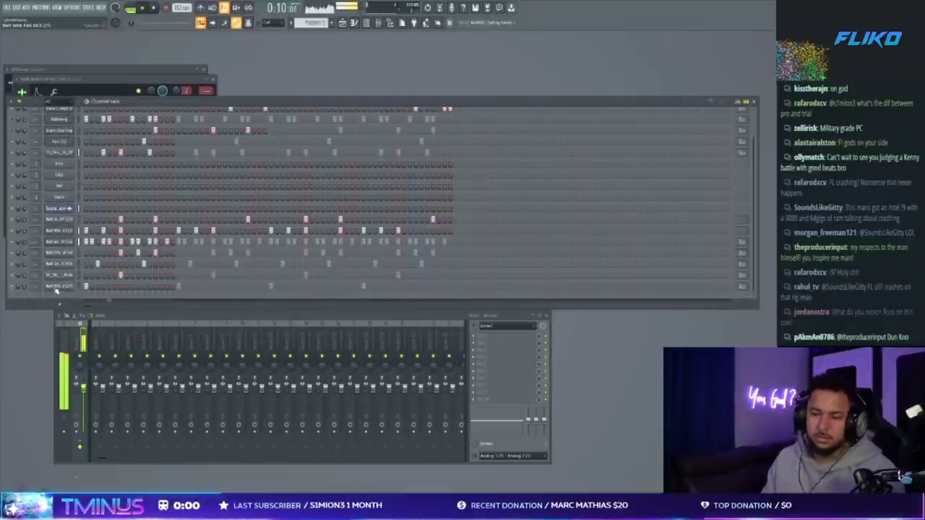
{"action": "left_click", "coordinate": [68, 209]}
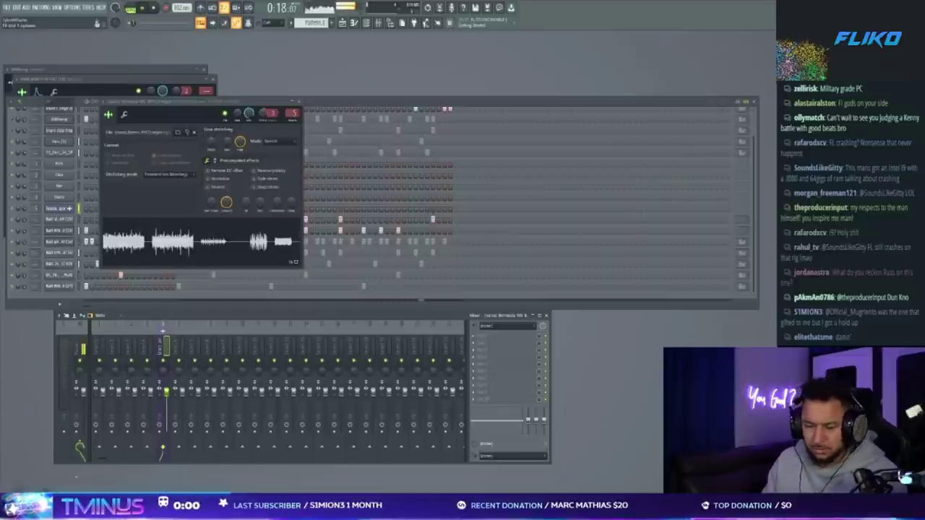
{"action": "left_click", "coordinate": [135, 308]}
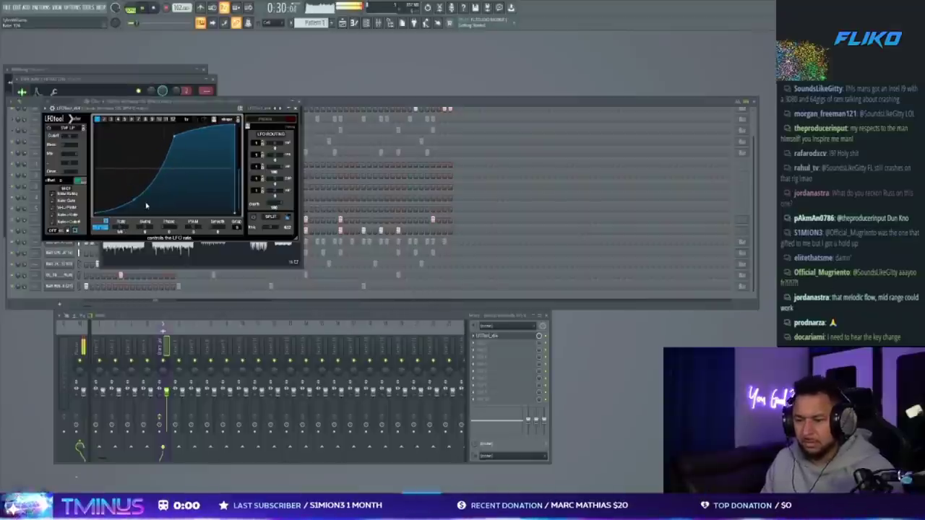
{"action": "left_click", "coordinate": [382, 479]}
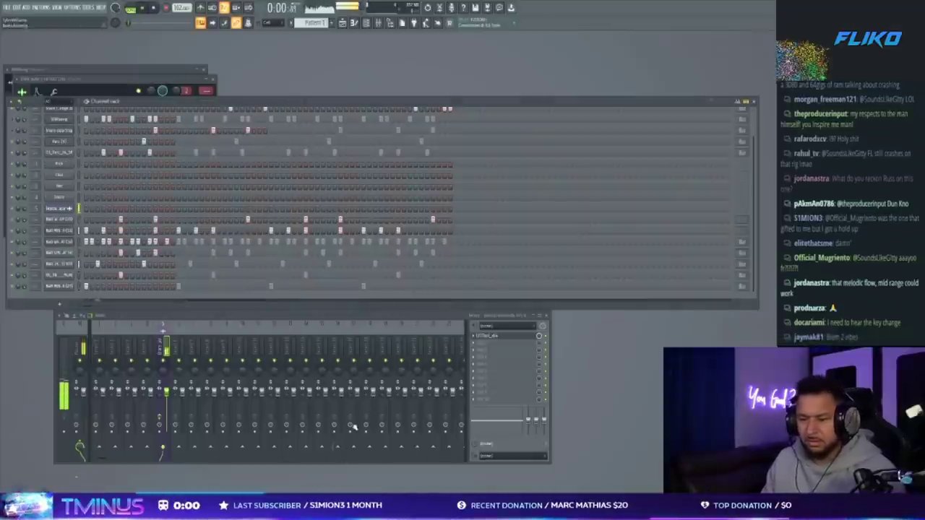
{"action": "left_click", "coordinate": [486, 337]}
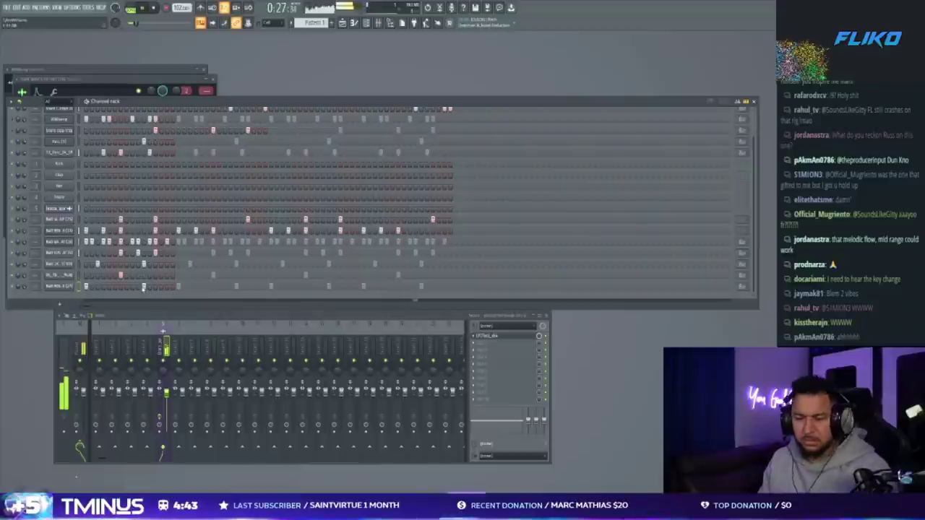
Check the sampler settings of the kick on the last channel and close them.
{"action": "left_click", "coordinate": [70, 290]}
{"action": "key", "text": "Escape"}
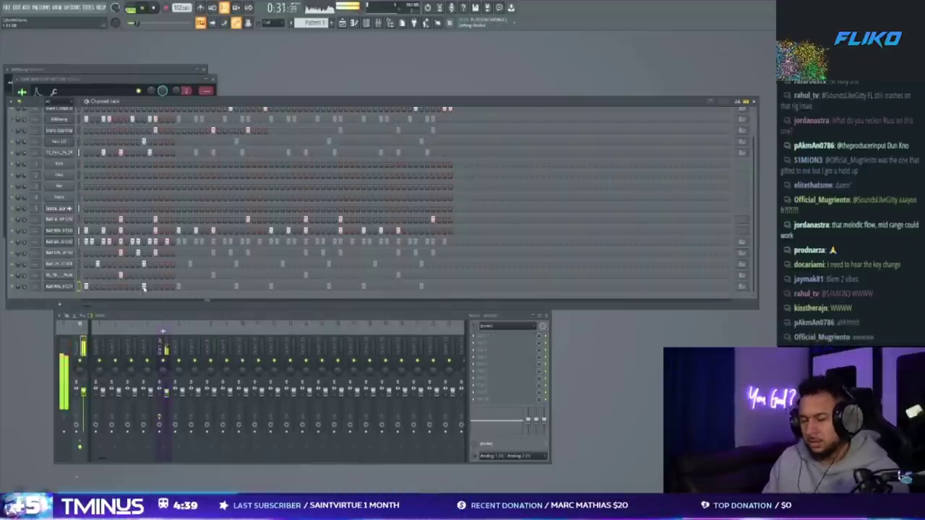
{"action": "scroll", "coordinate": [23, 125], "scroll_direction": "up", "scroll_amount": 2}
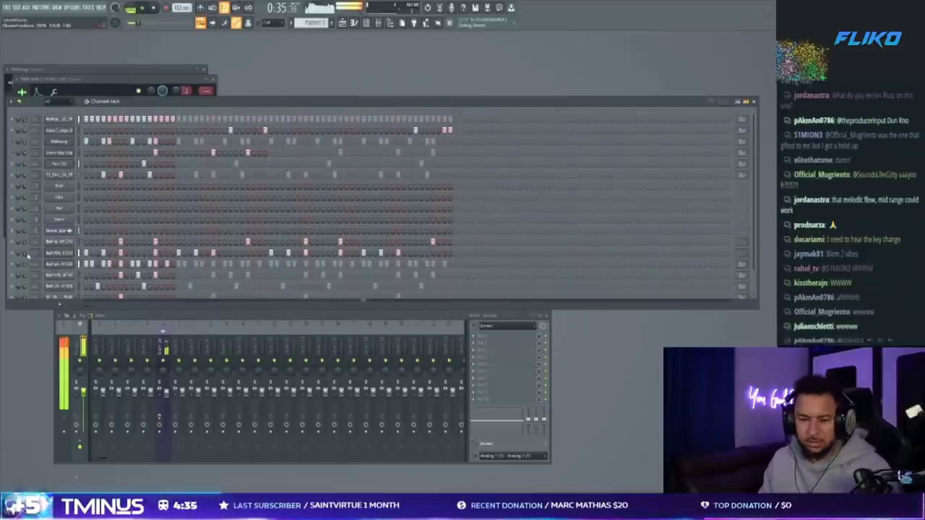
Open the Club 808 channel's notes in the piano roll and transpose all of them up one octave.
{"action": "left_click", "coordinate": [79, 254]}
{"action": "key", "text": "F7"}
{"action": "key", "text": "ctrl+a"}
{"action": "key", "text": "space"}
{"action": "key", "text": "space"}
{"action": "left_click", "coordinate": [301, 267], "text": "ctrl"}
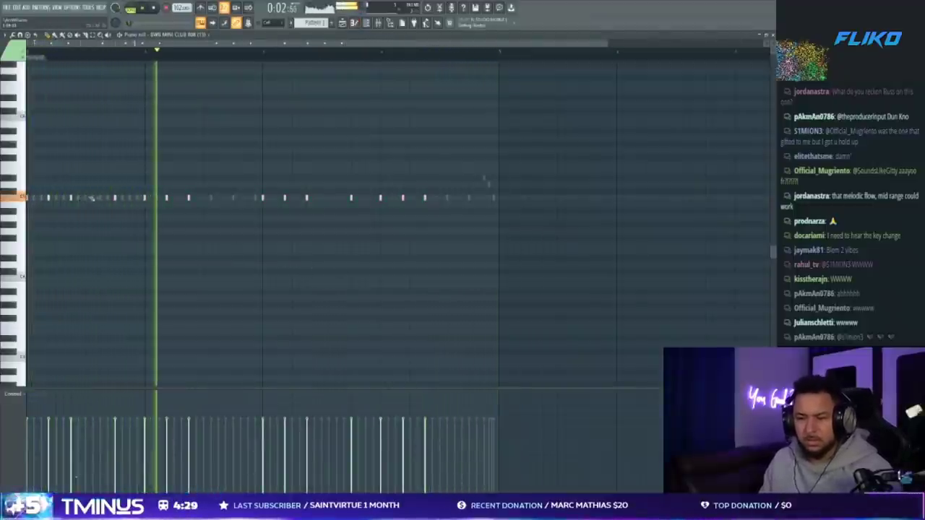
{"action": "key", "text": "ctrl+a"}
{"action": "key", "text": "ctrl+Up"}
{"action": "key", "text": "space"}
{"action": "key", "text": "space"}
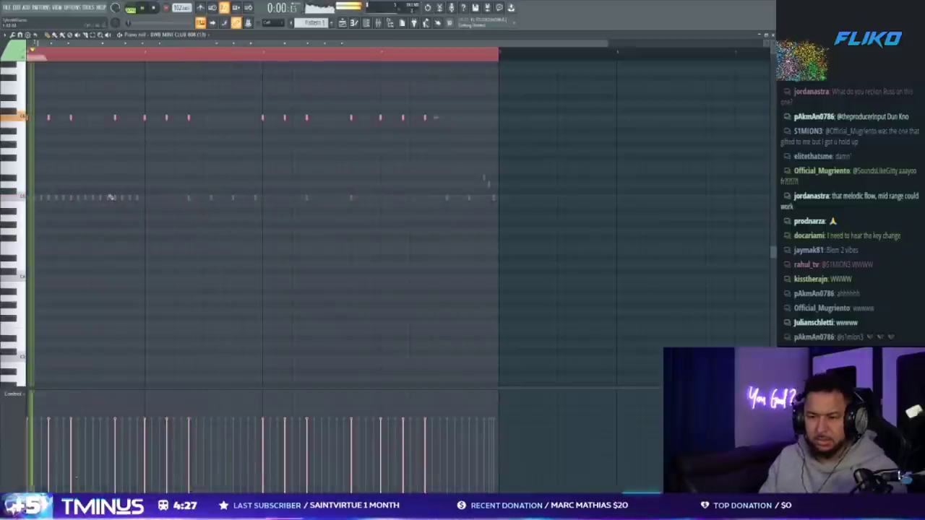
Lower the fourth 808 note in bar 1 by four semitones to G#5, auditioning it against the pattern.
{"action": "key", "text": "space"}
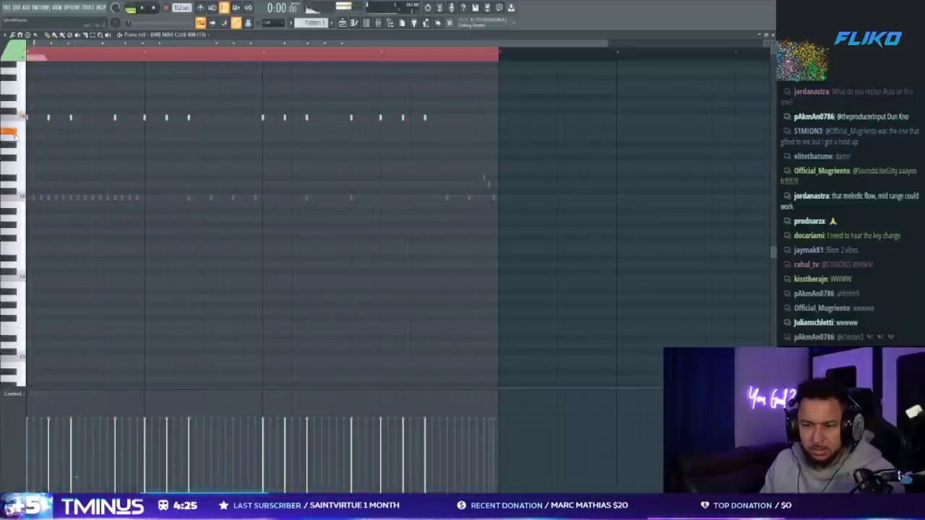
{"action": "key", "text": "space"}
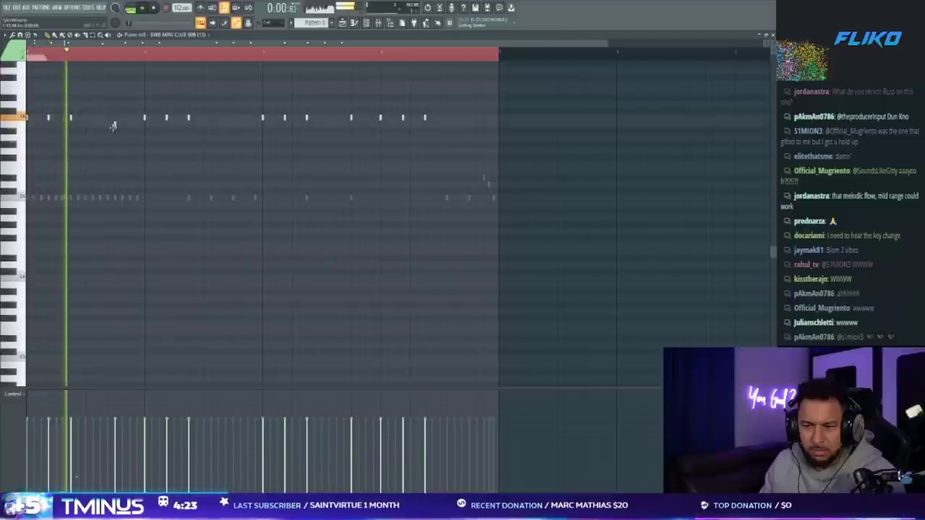
{"action": "key", "text": "space"}
{"action": "key", "text": "space"}
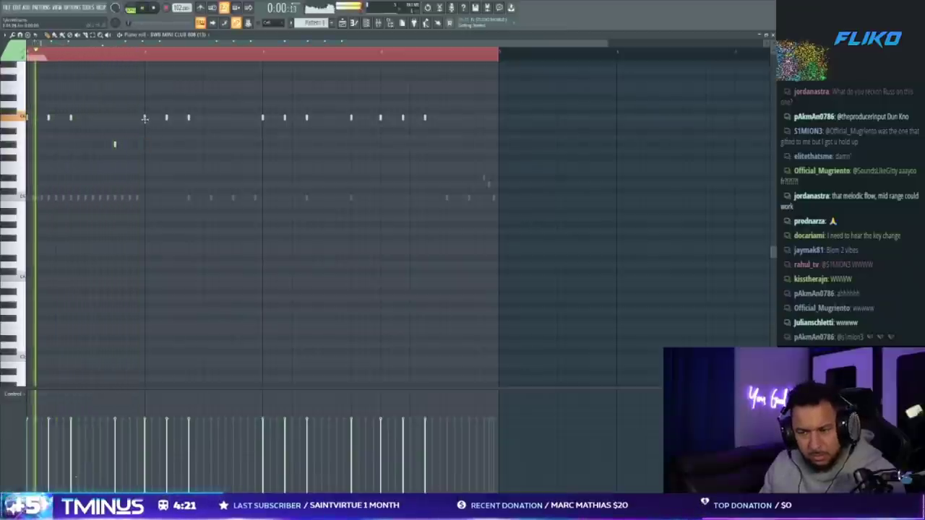
{"action": "key", "text": "space"}
{"action": "key", "text": "space"}
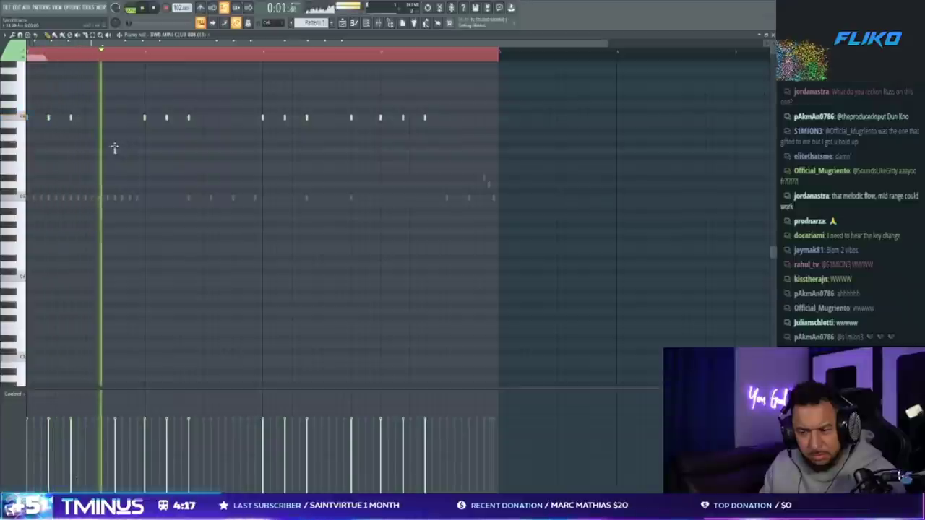
Lower the three 808 notes in bar 2 to F5.
{"action": "key", "text": "space"}
{"action": "left_click_drag", "start_coordinate": [142, 125], "coordinate": [144, 145]}
{"action": "key", "text": "space"}
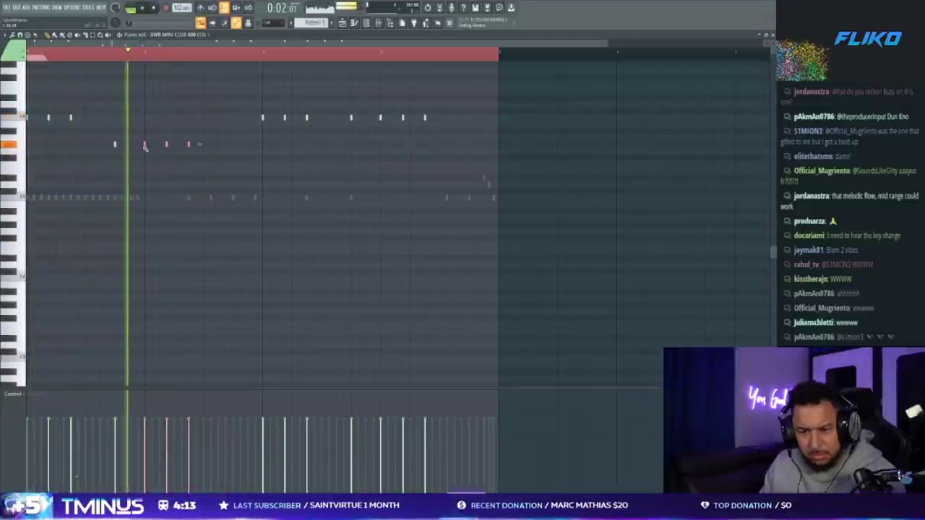
{"action": "left_click", "coordinate": [139, 145]}
{"action": "right_click", "coordinate": [139, 143]}
{"action": "left_click_drag", "start_coordinate": [145, 136], "coordinate": [242, 168]}
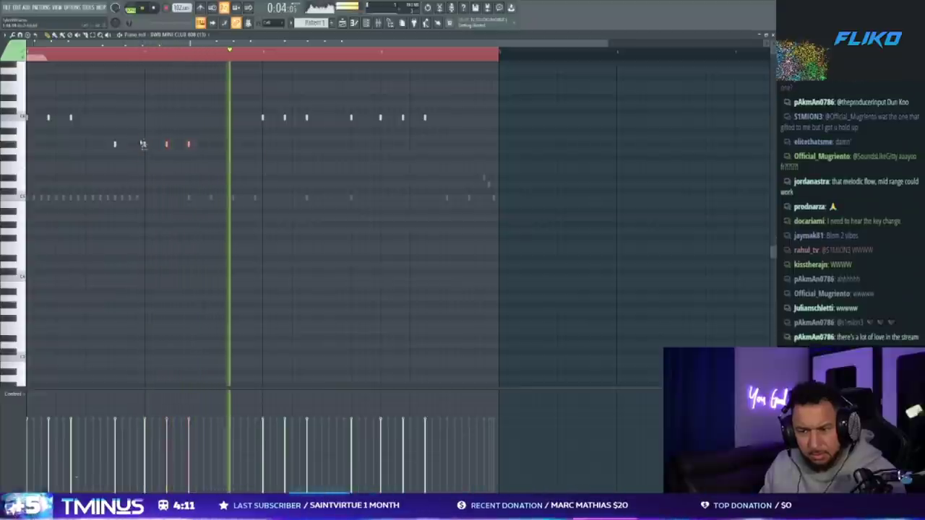
{"action": "left_click_drag", "start_coordinate": [144, 146], "coordinate": [234, 131]}
Delete the 808 notes in bars 3 and 4 and fill those bars with a duplicate of the first two bars.
{"action": "right_click", "coordinate": [234, 134]}
{"action": "right_click", "coordinate": [351, 117]}
{"action": "right_click", "coordinate": [381, 117]}
{"action": "right_click", "coordinate": [404, 117]}
{"action": "right_click", "coordinate": [425, 117]}
{"action": "right_click", "coordinate": [262, 118]}
{"action": "right_click", "coordinate": [285, 118]}
{"action": "right_click", "coordinate": [306, 117]}
{"action": "left_click_drag", "start_coordinate": [395, 207], "coordinate": [27, 62]}
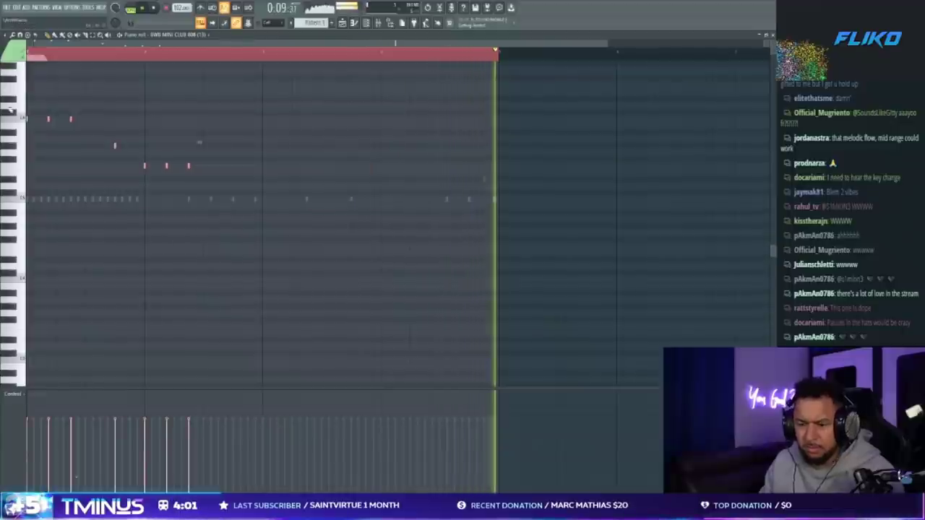
{"action": "key", "text": "ctrl+b"}
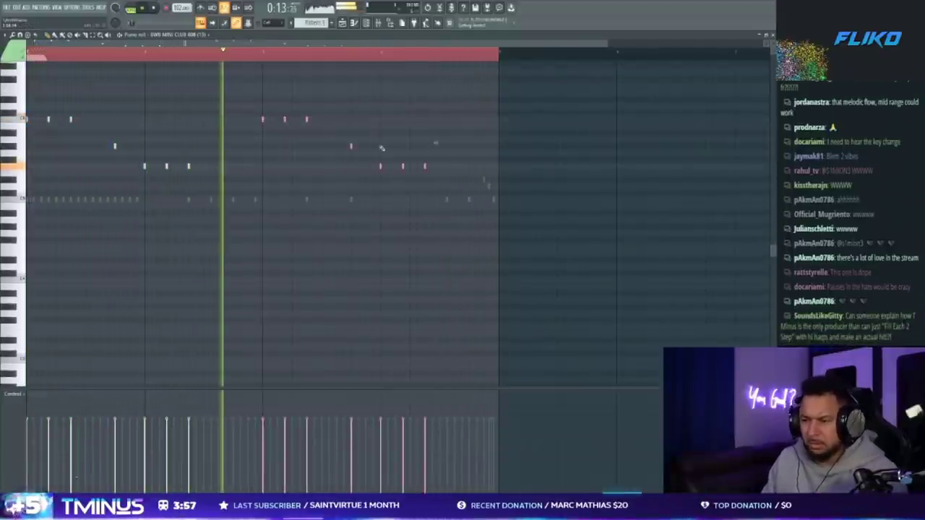
Drop the C6 and G#5 notes of both 808 phrases by an octave, then raise the two G# notes back an octave.
{"action": "left_click", "coordinate": [375, 149], "text": "ctrl"}
{"action": "left_click_drag", "start_coordinate": [375, 149], "coordinate": [351, 227]}
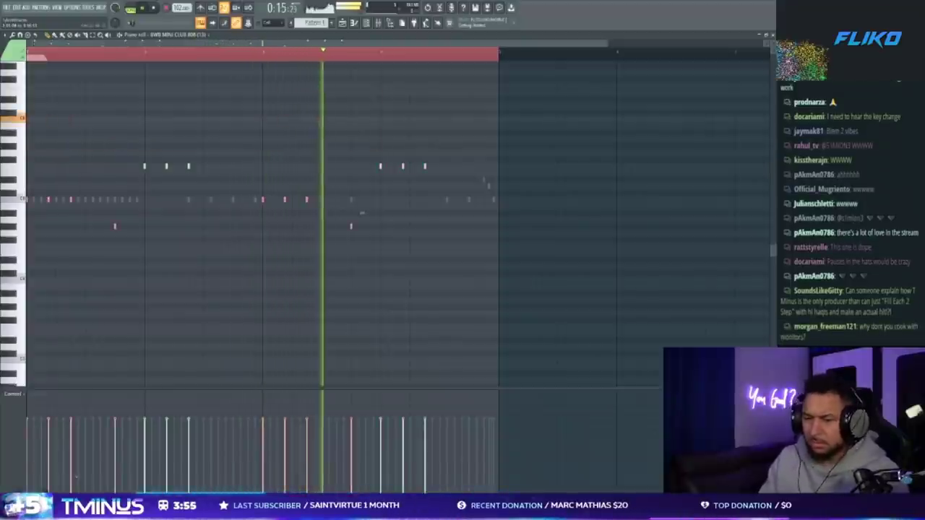
{"action": "left_click", "coordinate": [249, 240], "text": "ctrl"}
{"action": "left_click_drag", "start_coordinate": [400, 265], "coordinate": [90, 209]}
{"action": "key", "text": "ctrl+Up"}
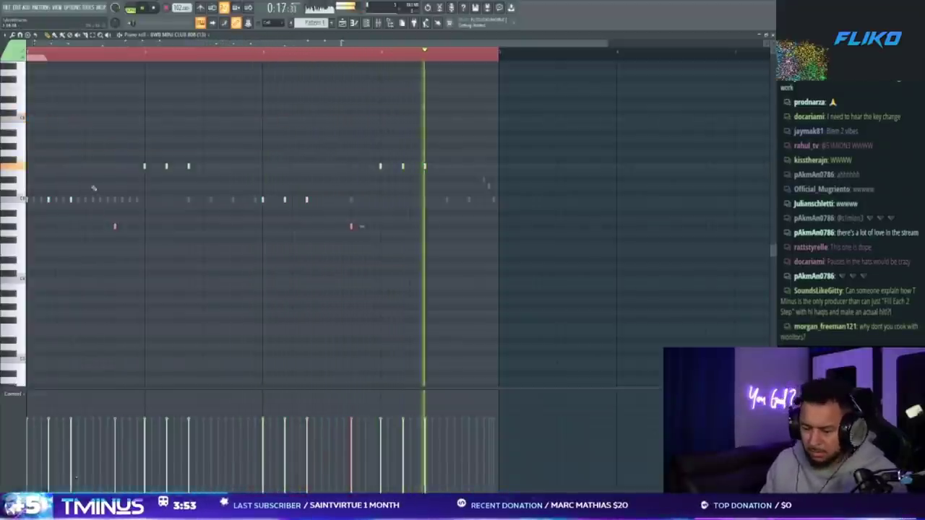
{"action": "key", "text": "Escape"}
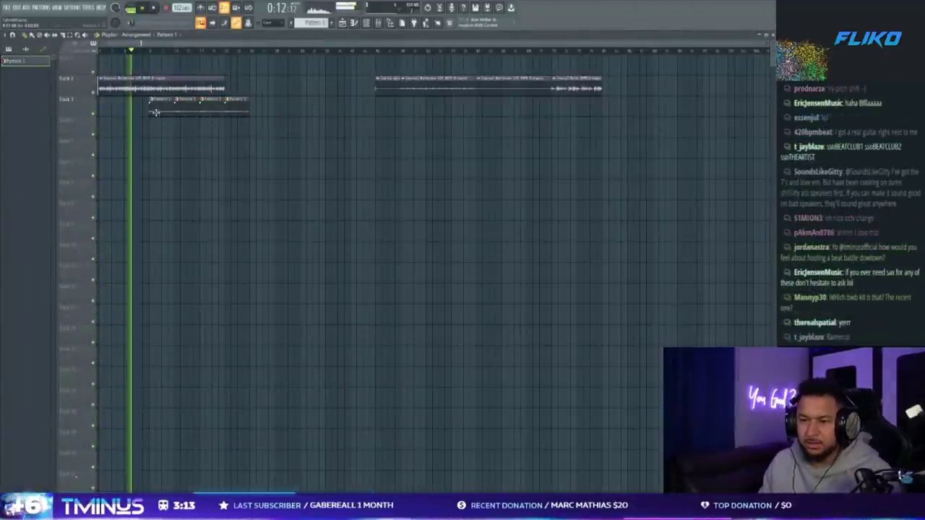
Reposition the Pattern 1 clips on Track 3 to start at bar 5, playing the arrangement to check the drum entry.
{"action": "left_click_drag", "start_coordinate": [152, 112], "coordinate": [149, 111]}
{"action": "key", "text": "space"}
{"action": "key", "text": "space"}
{"action": "scroll", "coordinate": [111, 116], "scroll_direction": "up", "scroll_amount": 5}
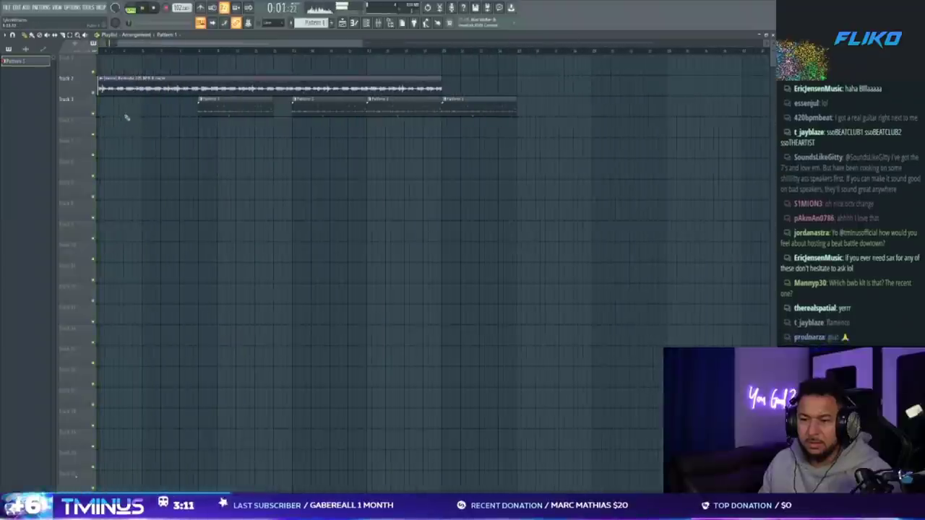
{"action": "key", "text": "space"}
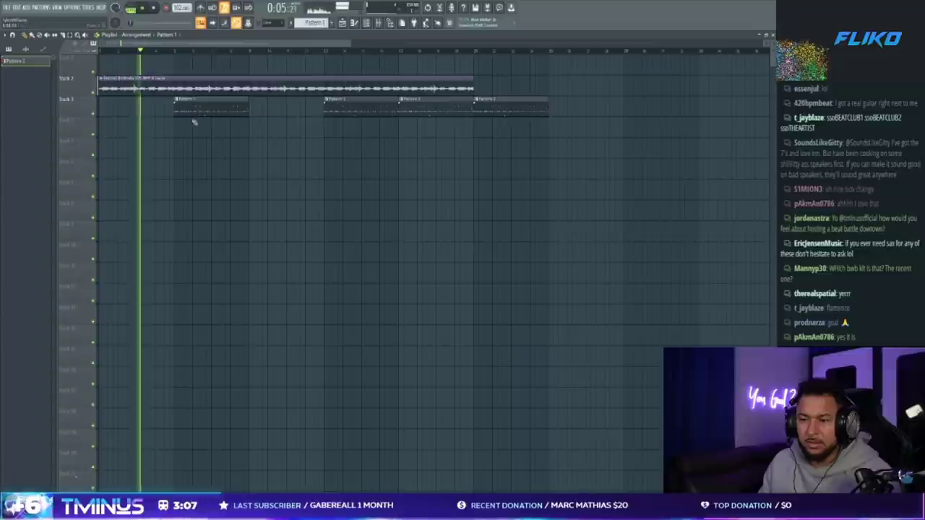
{"action": "scroll", "coordinate": [217, 123], "scroll_direction": "down", "scroll_amount": 2}
{"action": "scroll", "coordinate": [235, 134], "scroll_direction": "down", "scroll_amount": 2}
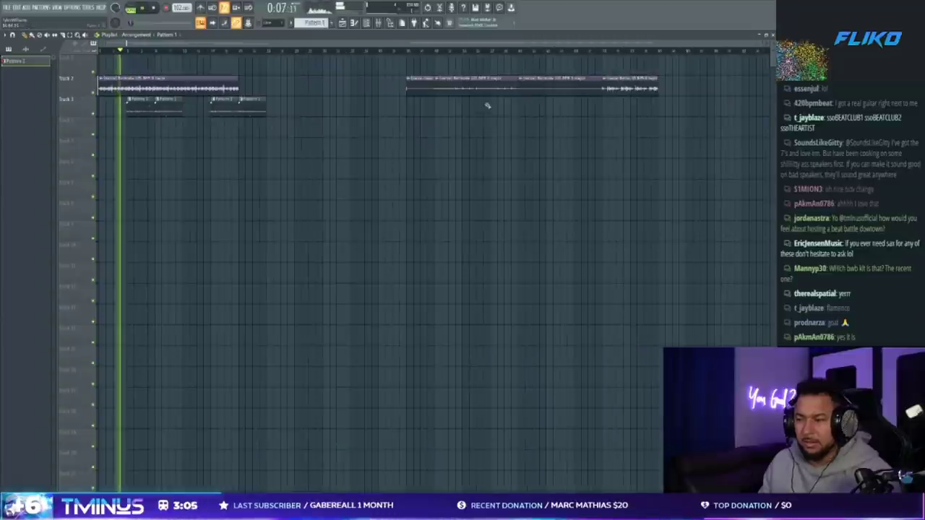
Move the long sample slice from the far end of Track 2 to Track 5 at bar 5, and check the pattern's channels.
{"action": "left_click_drag", "start_coordinate": [475, 95], "coordinate": [165, 157]}
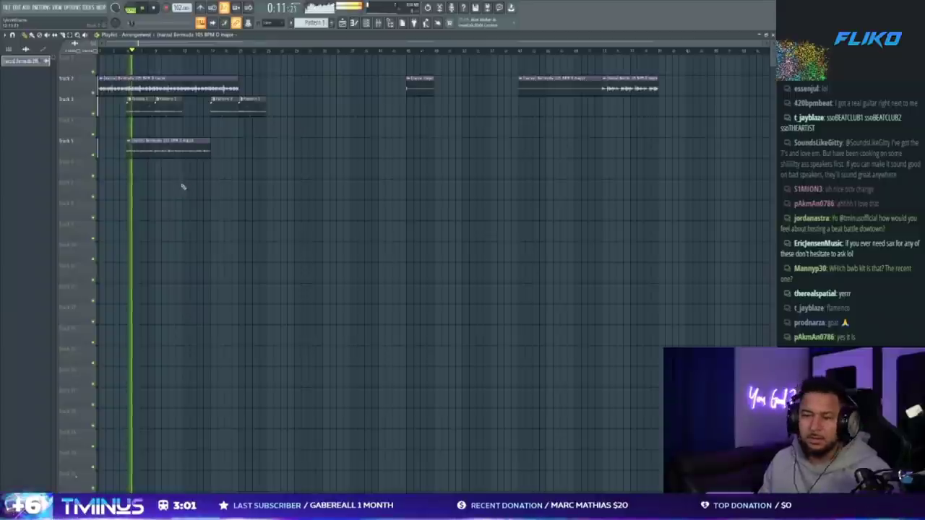
{"action": "double_click", "coordinate": [139, 110]}
{"action": "key", "text": "Escape"}
{"action": "scroll", "coordinate": [89, 230], "scroll_direction": "down", "scroll_amount": 2}
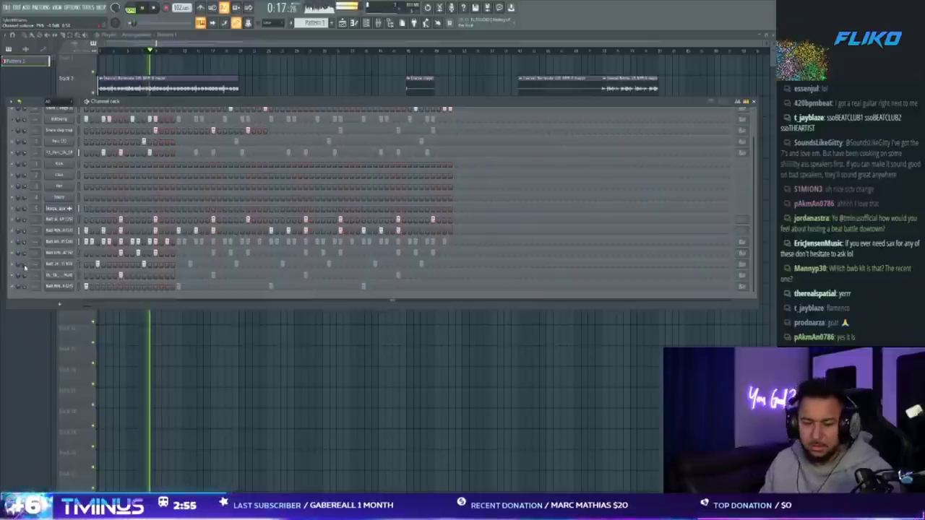
{"action": "key", "text": "F6"}
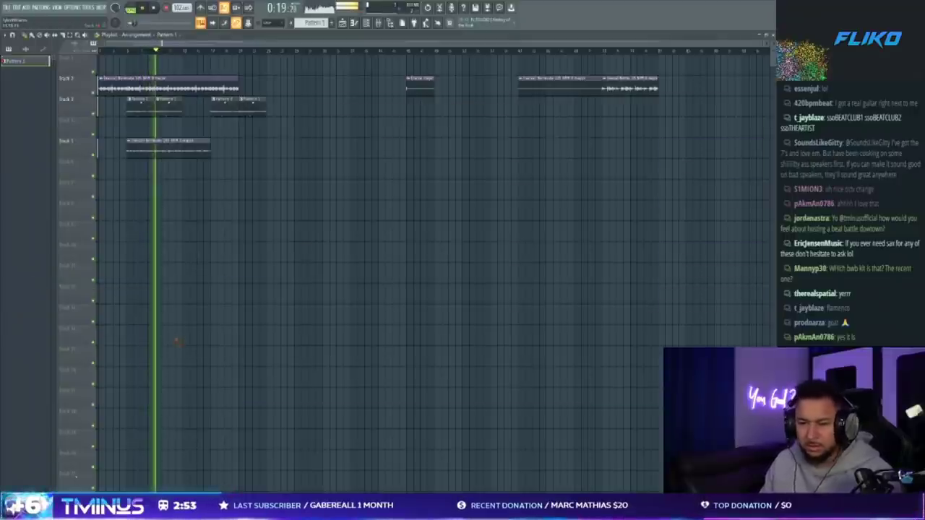
Close the gap between the Track 3 pattern clips so Pattern 1 runs continuously from bar 5 through bar 20.
{"action": "left_click_drag", "start_coordinate": [232, 113], "coordinate": [229, 112]}
{"action": "left_click_drag", "start_coordinate": [230, 112], "coordinate": [201, 112]}
{"action": "key", "text": "ctrl+d"}
Move the last Track 2 sample slice to Track 4 at bar 13 and delete the leftover slices at the far end.
{"action": "left_click", "coordinate": [631, 89]}
{"action": "left_click_drag", "start_coordinate": [631, 88], "coordinate": [182, 154]}
{"action": "left_click", "coordinate": [186, 153]}
{"action": "right_click", "coordinate": [421, 88]}
{"action": "right_click", "coordinate": [578, 87]}
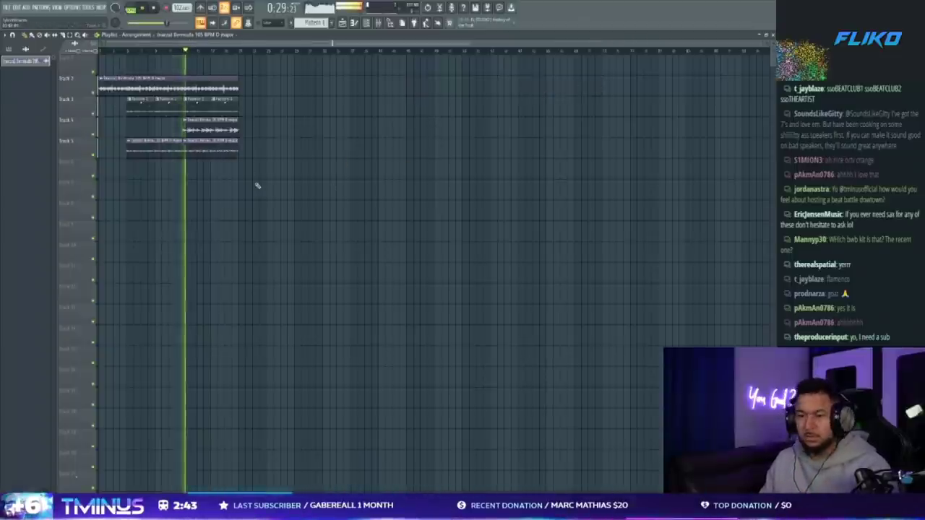
Extend the arrangement from bar 21 with copies of Pattern 1, the Track 4 and Track 5 slices, and the main melody.
{"action": "left_click", "coordinate": [229, 142]}
{"action": "left_click", "coordinate": [203, 131]}
{"action": "left_click_drag", "start_coordinate": [269, 126], "coordinate": [247, 107]}
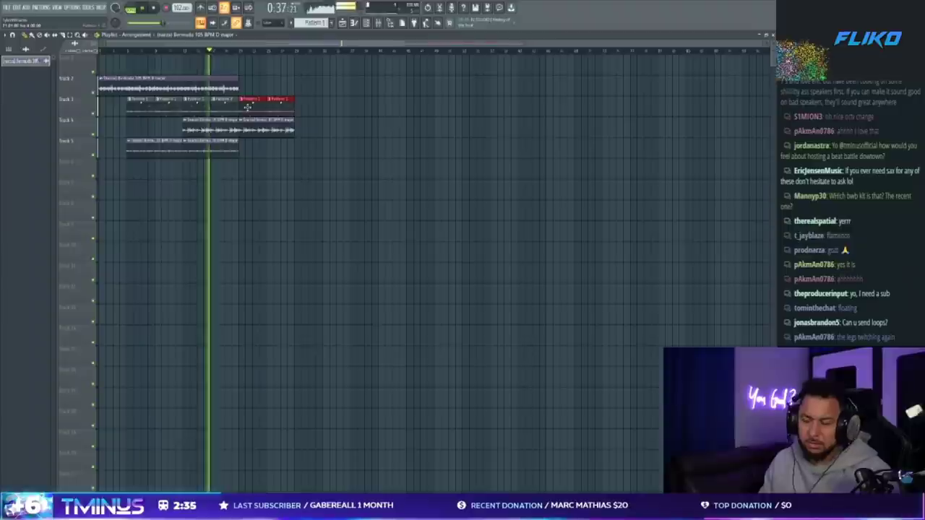
{"action": "left_click_drag", "start_coordinate": [200, 89], "coordinate": [341, 90]}
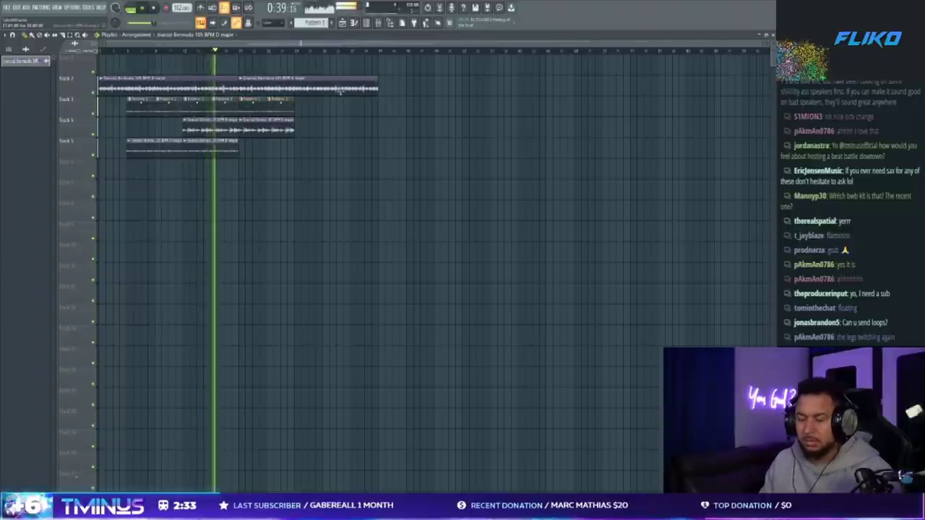
{"action": "left_click_drag", "start_coordinate": [223, 154], "coordinate": [280, 155]}
Delete the Track 4 copy at bar 21 and rearrange the section with Pattern 1 from bar 25 and Track 5 continuing through bar 36.
{"action": "right_click", "coordinate": [266, 133]}
{"action": "mouse_move", "coordinate": [300, 109]}
{"action": "left_mouse_down"}
{"action": "mouse_move", "coordinate": [304, 122]}
{"action": "mouse_move", "coordinate": [305, 108]}
{"action": "mouse_move", "coordinate": [251, 108]}
{"action": "mouse_move", "coordinate": [322, 112]}
{"action": "mouse_move", "coordinate": [307, 111]}
{"action": "left_mouse_up"}
{"action": "left_click_drag", "start_coordinate": [263, 152], "coordinate": [312, 152]}
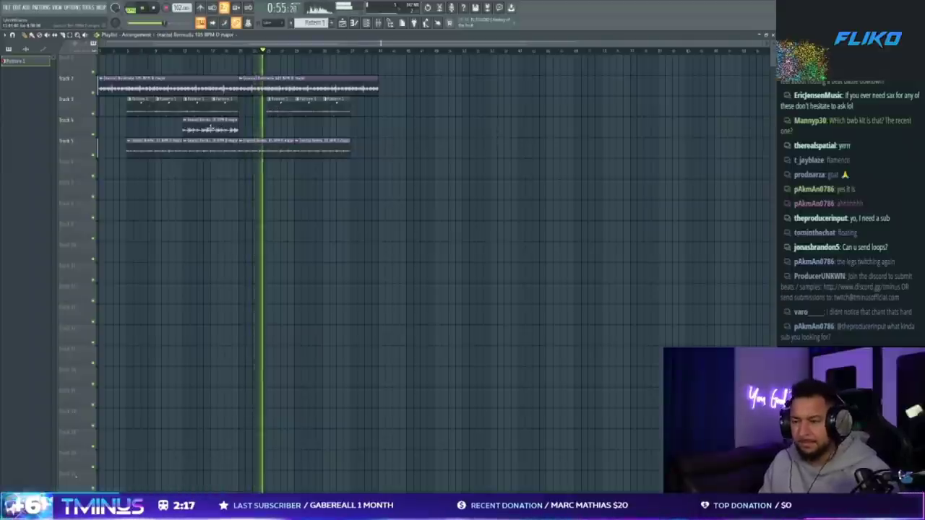
Move the Track 4 slice to bar 29 and add a third copy of the main melody on Track 2 at bar 37.
{"action": "left_click_drag", "start_coordinate": [208, 129], "coordinate": [320, 128]}
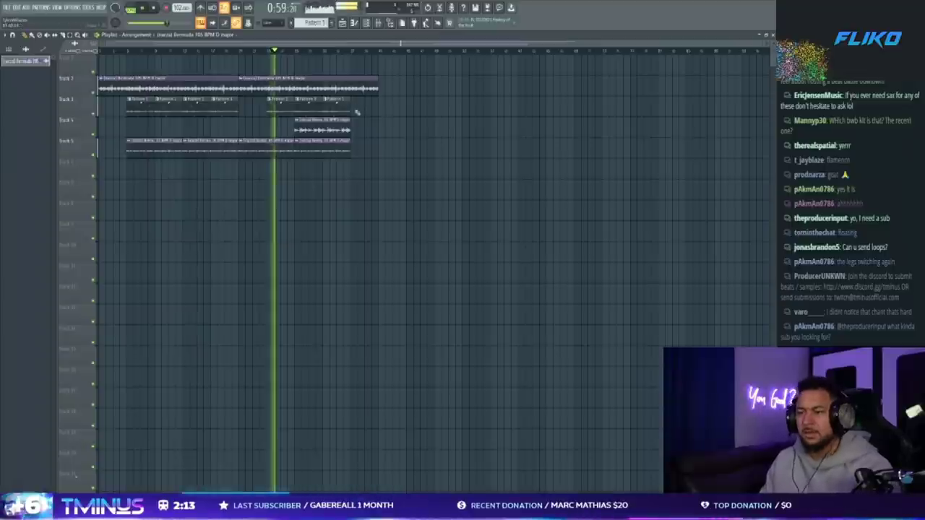
{"action": "left_click_drag", "start_coordinate": [374, 88], "coordinate": [446, 86]}
Add ValhallaÜberMod to the Track 4 sample's mixer track, choose a 2TapChorus preset and set the mix to about 15%.
{"action": "double_click", "coordinate": [318, 129]}
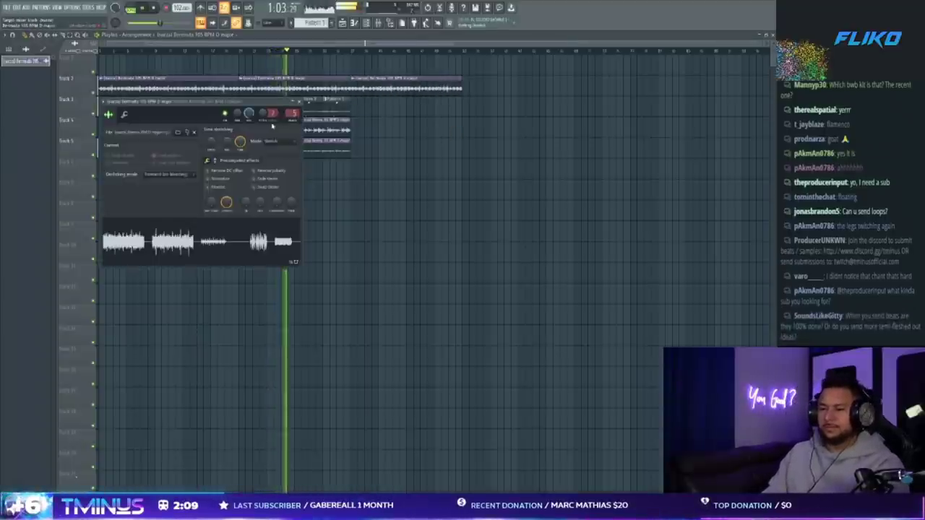
{"action": "key", "text": "F9"}
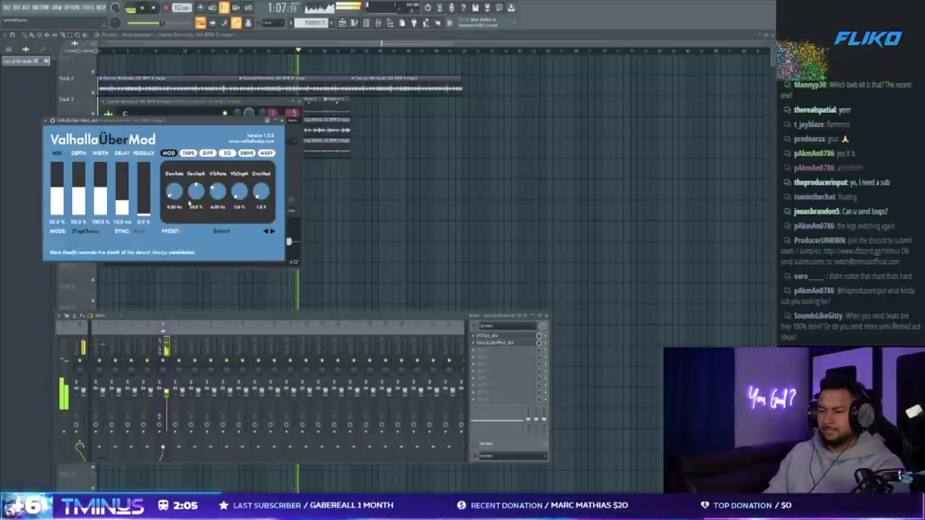
{"action": "left_click", "coordinate": [274, 232]}
{"action": "left_click_drag", "start_coordinate": [57, 194], "coordinate": [58, 207]}
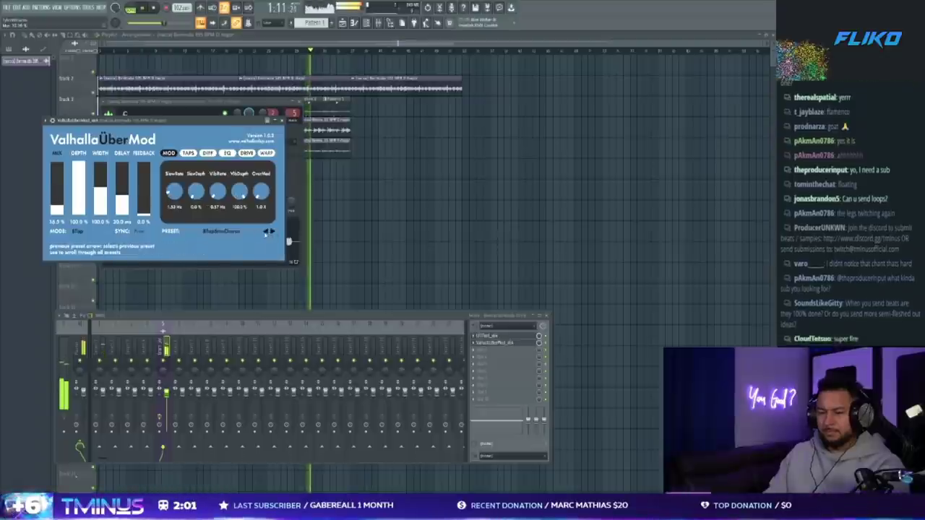
{"action": "left_click", "coordinate": [265, 232]}
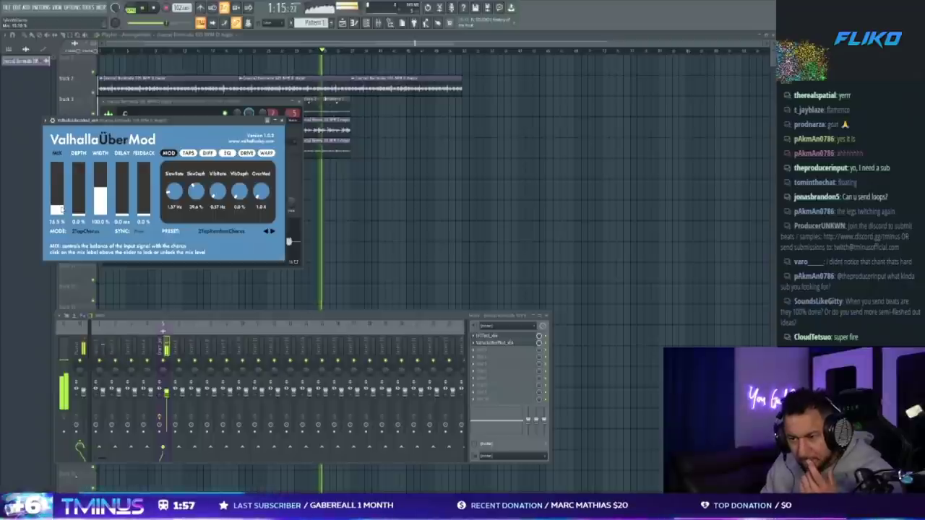
{"action": "right_click", "coordinate": [475, 239]}
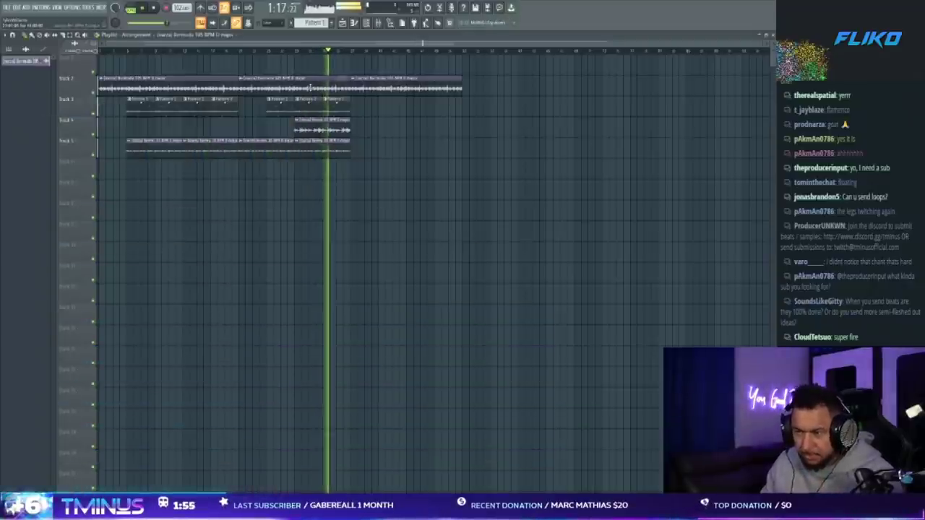
{"action": "double_click", "coordinate": [287, 111]}
{"action": "key", "text": "F9"}
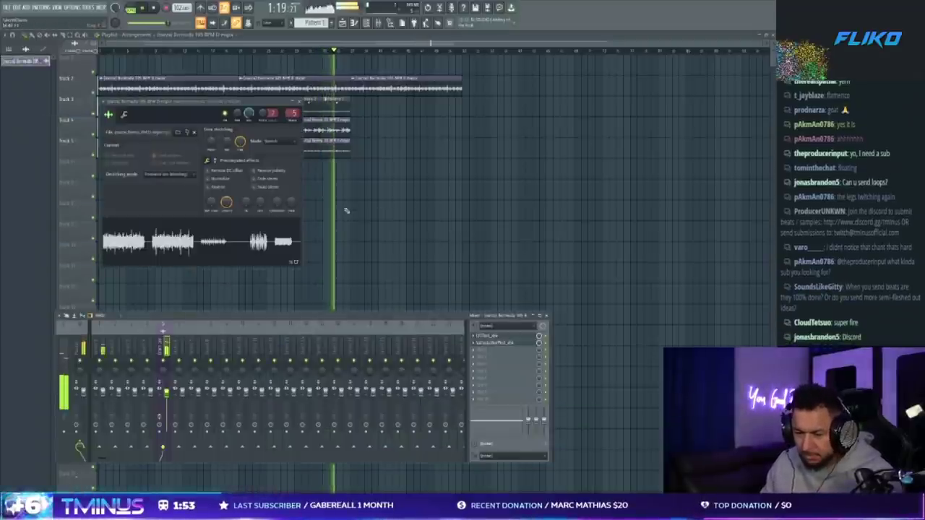
{"action": "key", "text": "F12"}
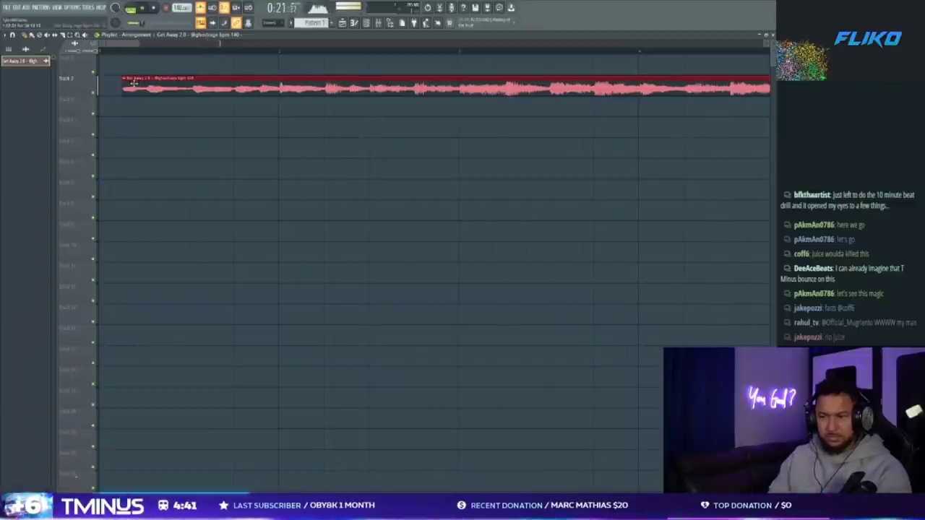
Program a high percussion sample on steps 9, 19, 25 and 31 against the new 140 BPM melody sample.
{"action": "scroll", "coordinate": [192, 223], "scroll_direction": "down", "scroll_amount": 6}
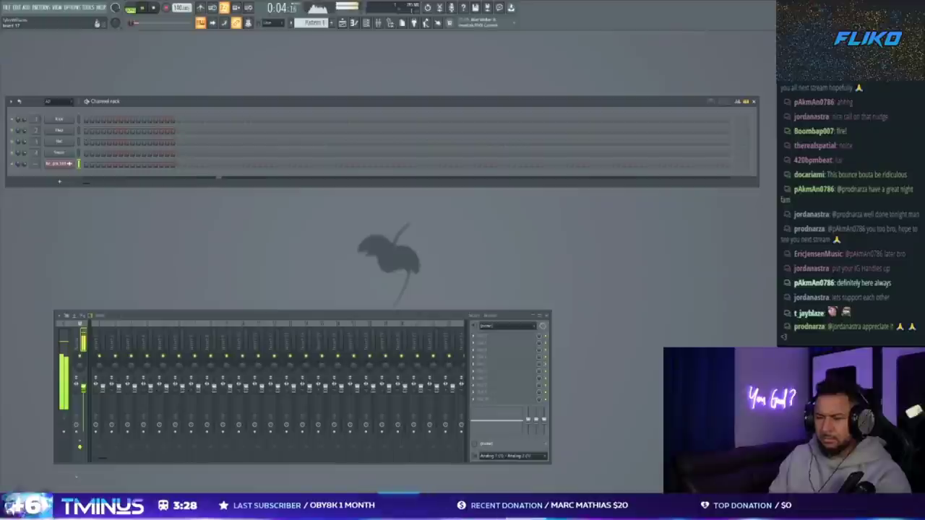
{"action": "left_click_drag", "start_coordinate": [1, 177], "coordinate": [130, 178]}
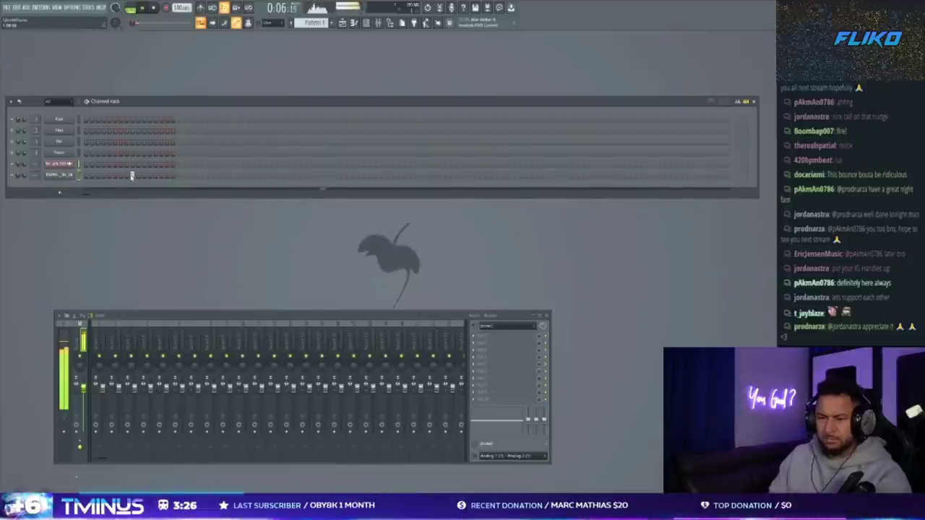
{"action": "left_click", "coordinate": [192, 178]}
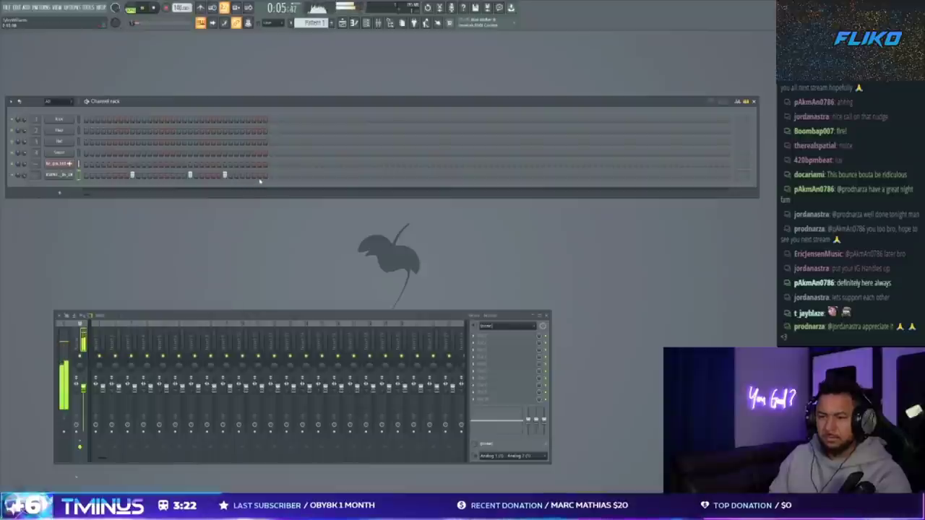
Adjust the percussion sample's precomputed effects and add a hit on step 22 of the first channel.
{"action": "left_click", "coordinate": [59, 175]}
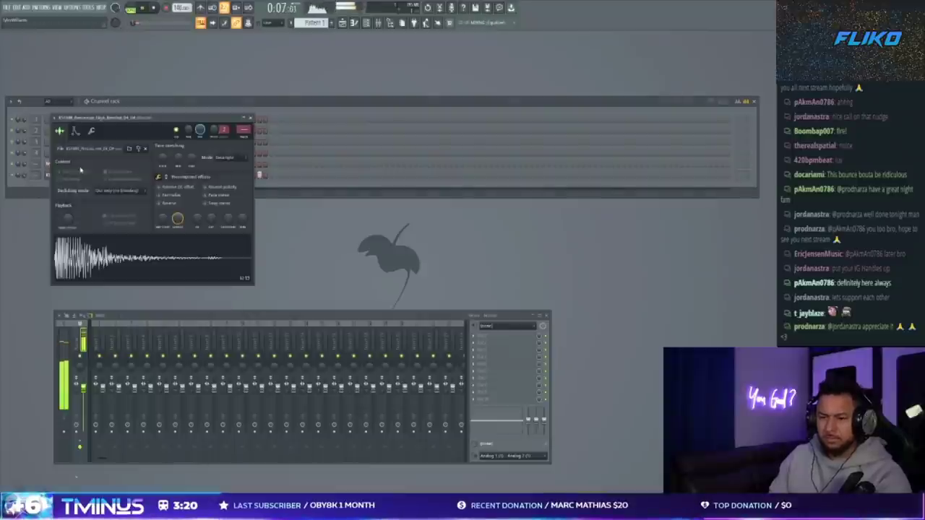
{"action": "left_click", "coordinate": [166, 178]}
{"action": "left_click_drag", "start_coordinate": [165, 190], "coordinate": [166, 188]}
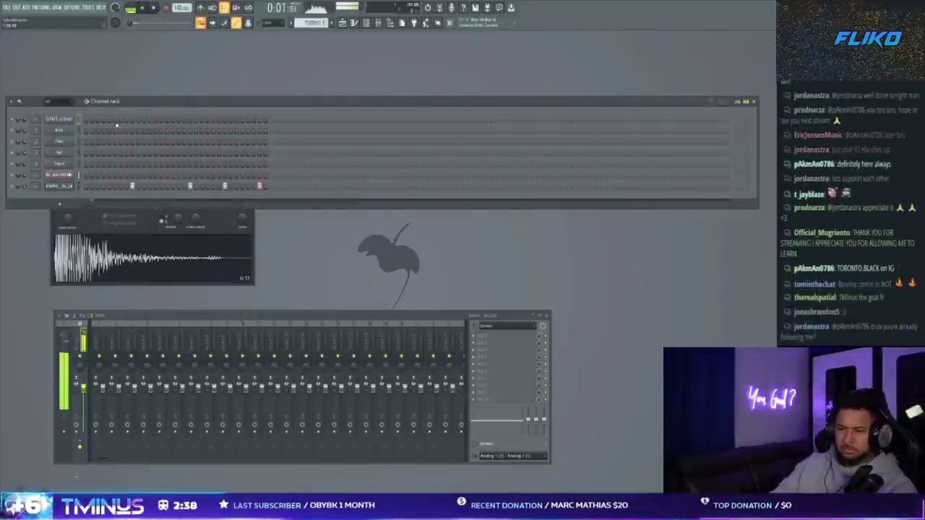
{"action": "left_click", "coordinate": [208, 121]}
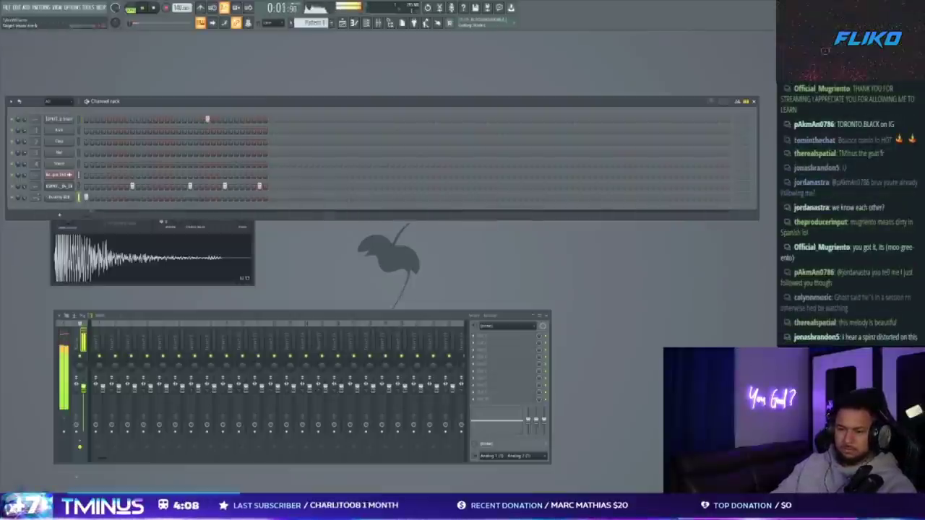
Boost the Dummy 808 sample with its precomputed effects and raise its fine tuning, auditioning it against the melody.
{"action": "left_click", "coordinate": [57, 197]}
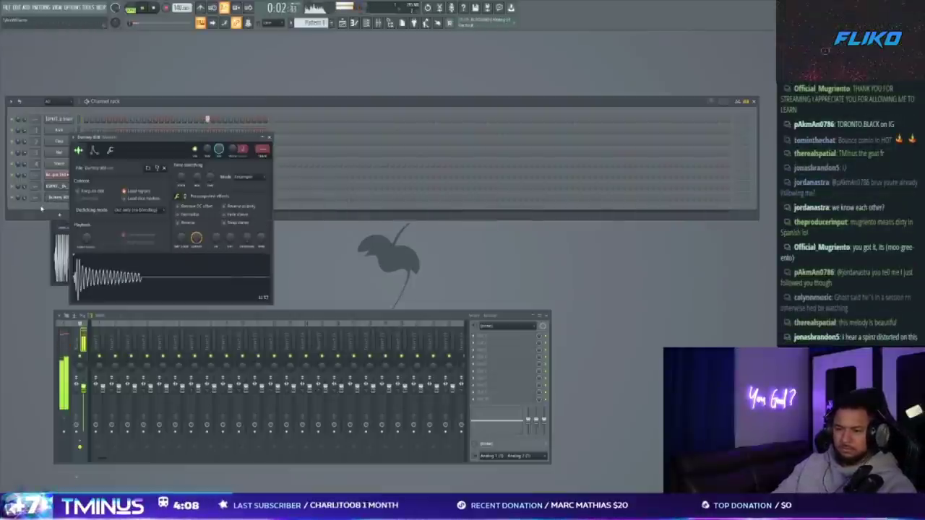
{"action": "left_click", "coordinate": [185, 209]}
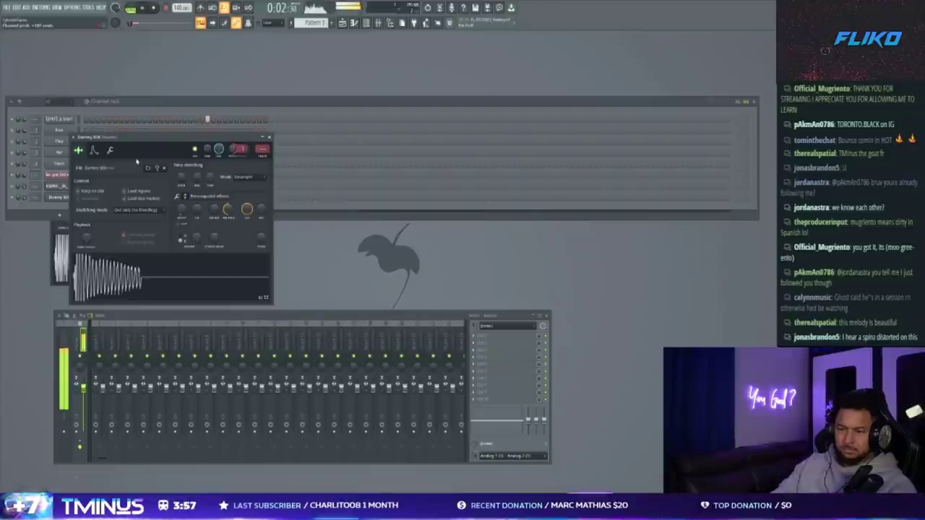
{"action": "left_click", "coordinate": [111, 151]}
{"action": "left_click_drag", "start_coordinate": [207, 263], "coordinate": [216, 262]}
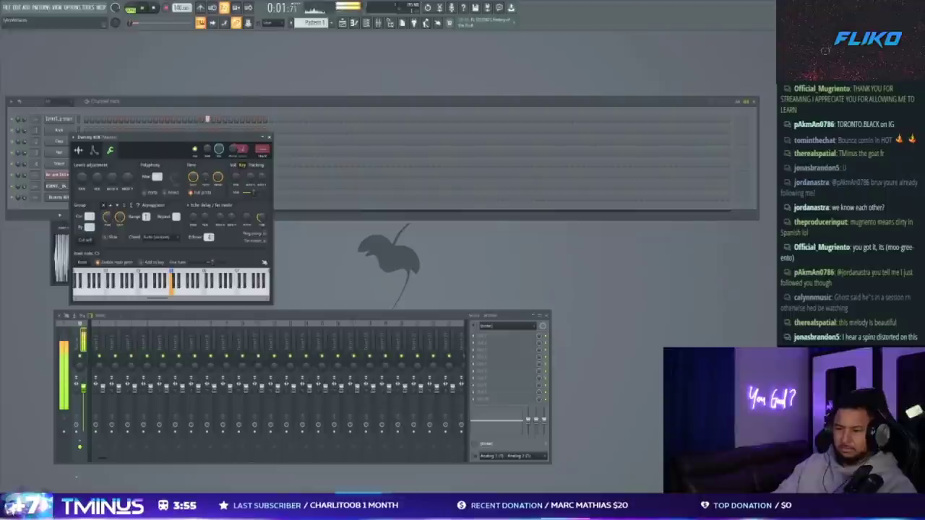
{"action": "left_click", "coordinate": [140, 276]}
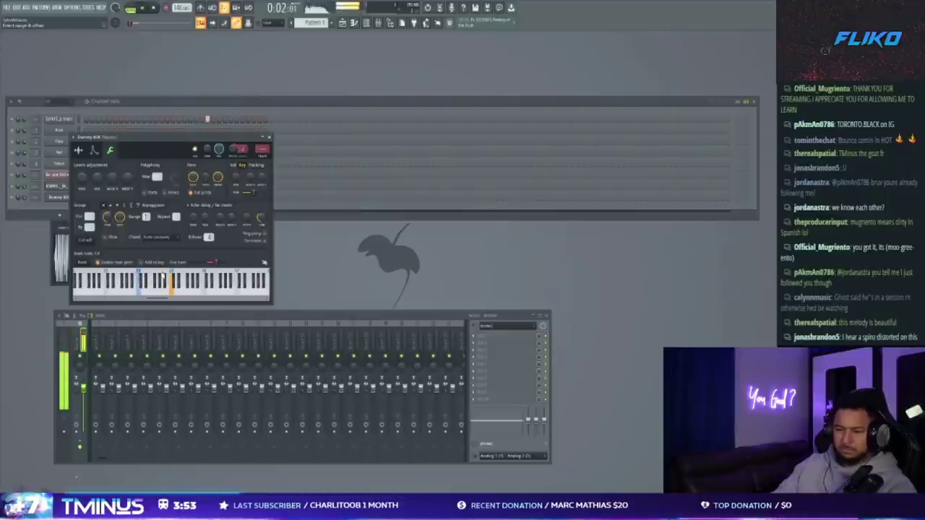
{"action": "left_click", "coordinate": [30, 212]}
Add Dummy 808 C5 notes on step 13 of bar 1 and on steps 1 and 13 of bar 3.
{"action": "key", "text": "F7"}
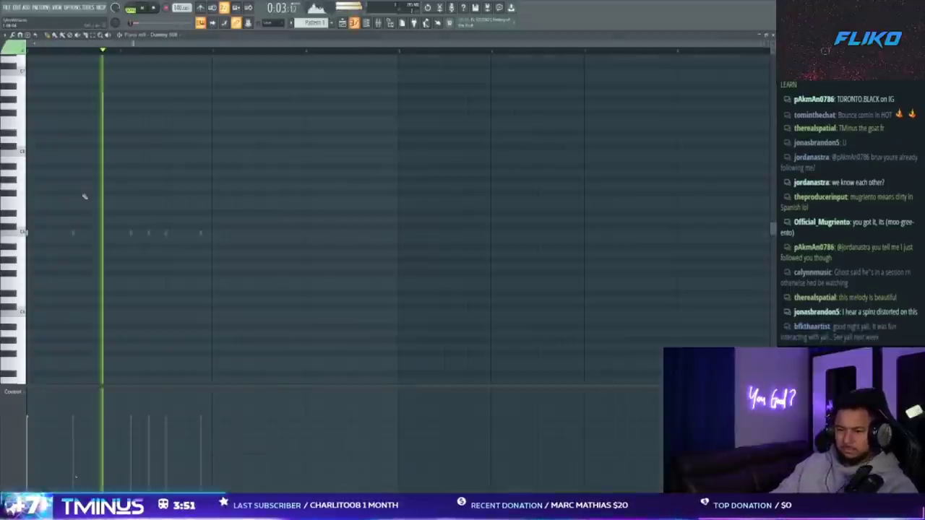
{"action": "left_click", "coordinate": [97, 232]}
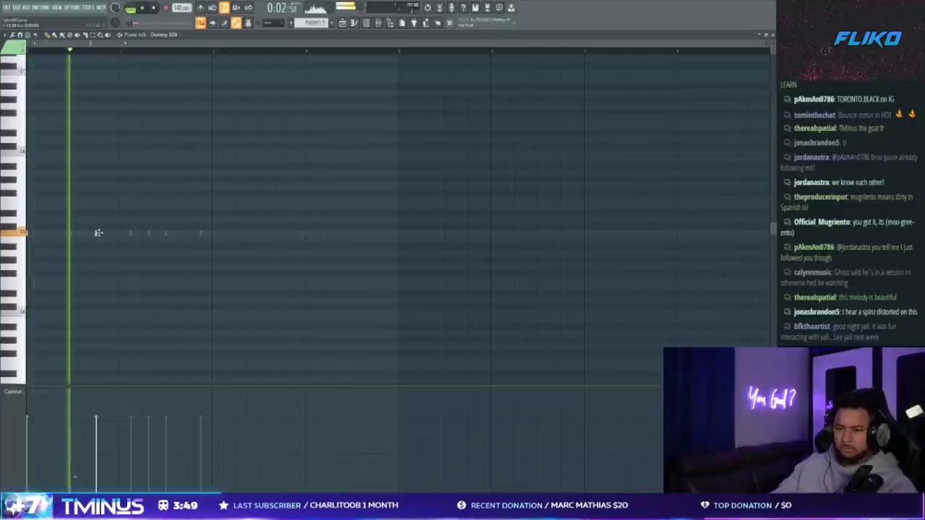
{"action": "left_click", "coordinate": [212, 244]}
{"action": "left_click", "coordinate": [283, 247]}
{"action": "key", "text": "F7"}
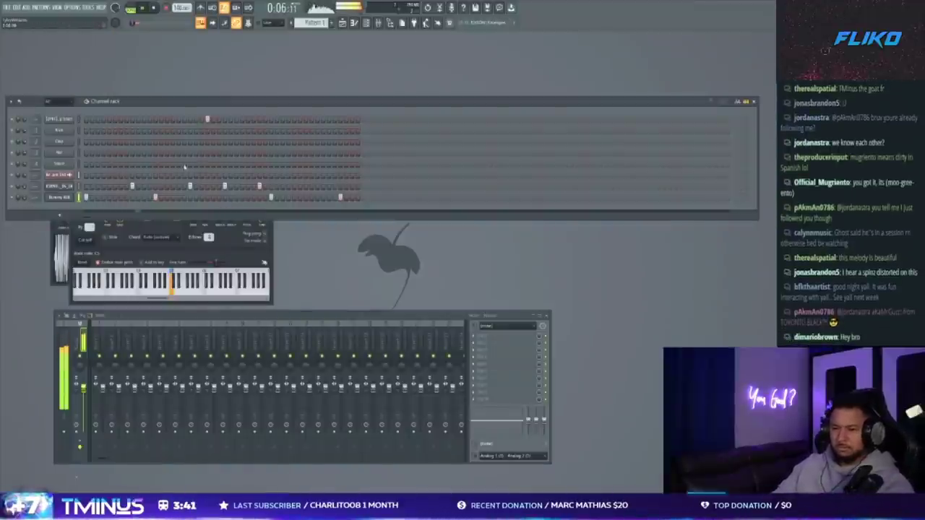
Create an empty Pattern 2, place two Pattern 1 clips end to end on Track 3 under the melody, and return to Pattern 1.
{"action": "key", "text": "F4"}
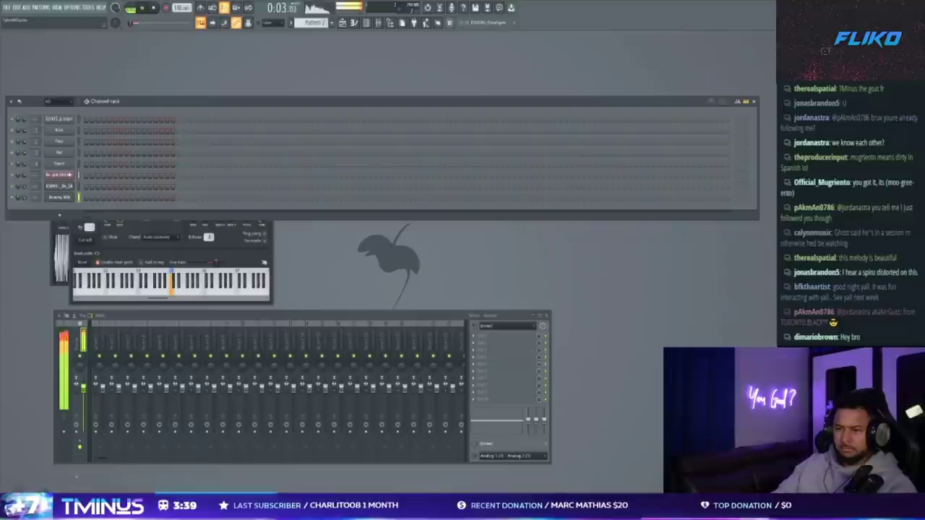
{"action": "key", "text": "F5"}
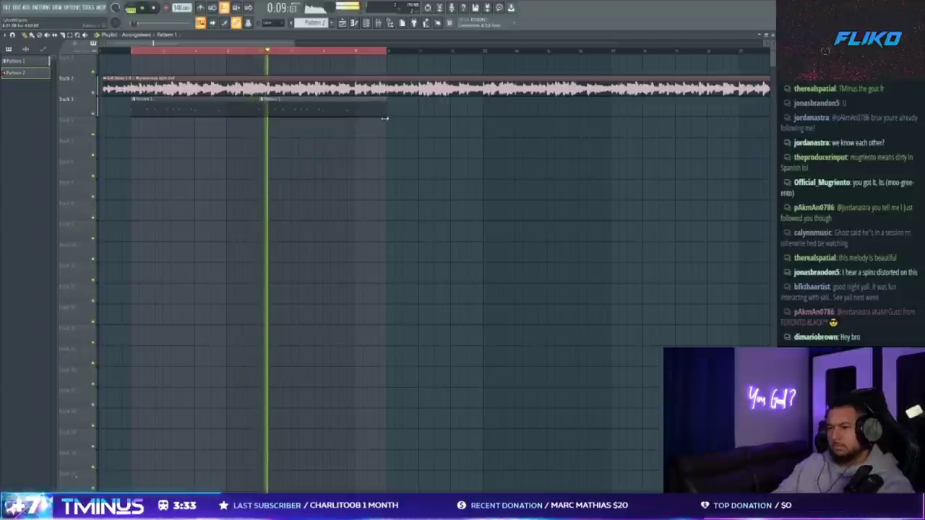
{"action": "key", "text": "F5"}
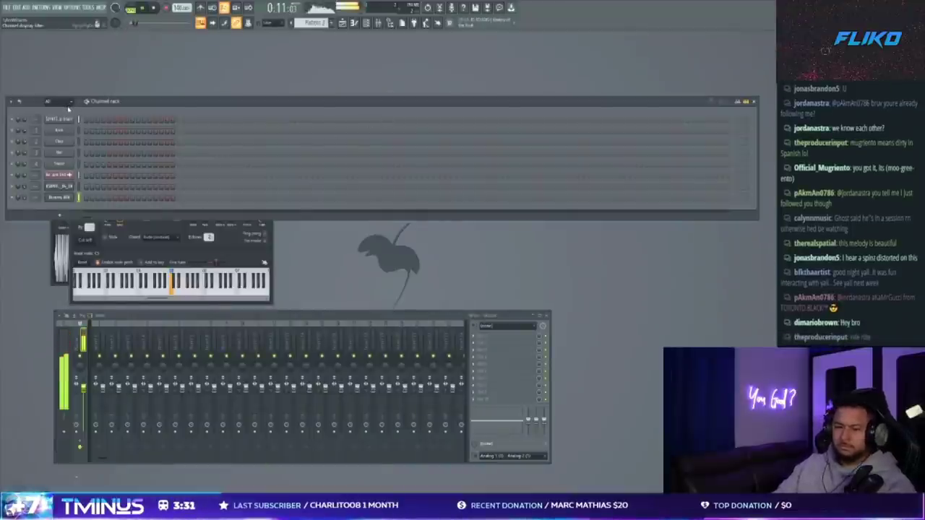
{"action": "scroll", "coordinate": [314, 24], "scroll_direction": "up", "scroll_amount": 1}
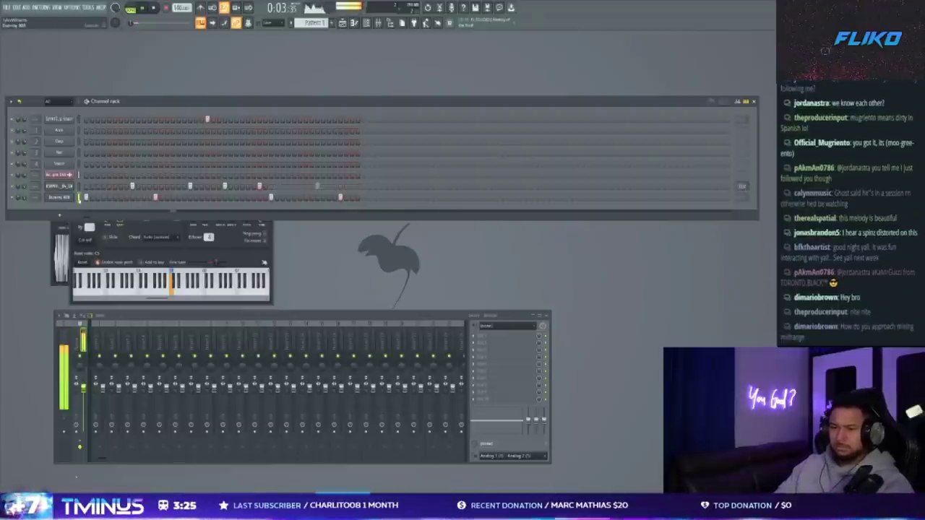
Lower the Dummy 808's two bar 3 notes to A#4 and lengthen the step 13 note to about 10 steps.
{"action": "key", "text": "F7"}
{"action": "left_click_drag", "start_coordinate": [284, 253], "coordinate": [343, 268]}
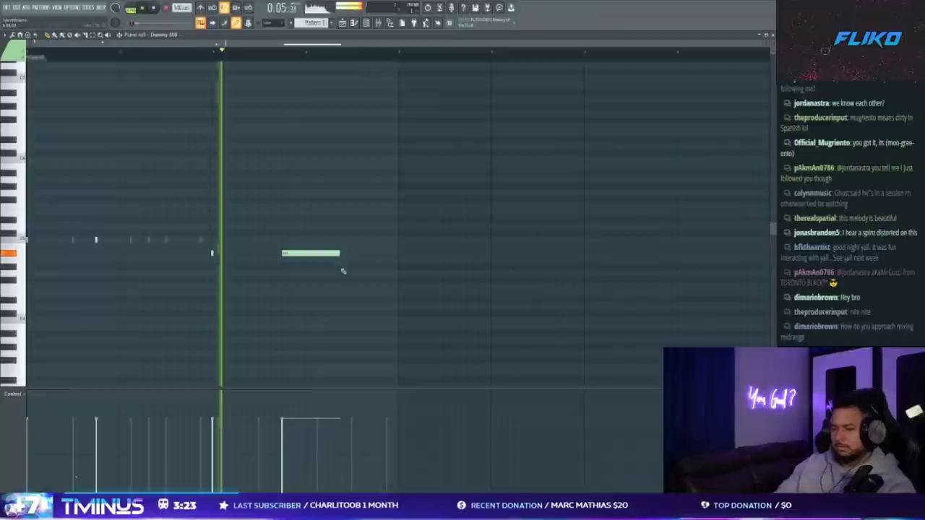
{"action": "key", "text": "F7"}
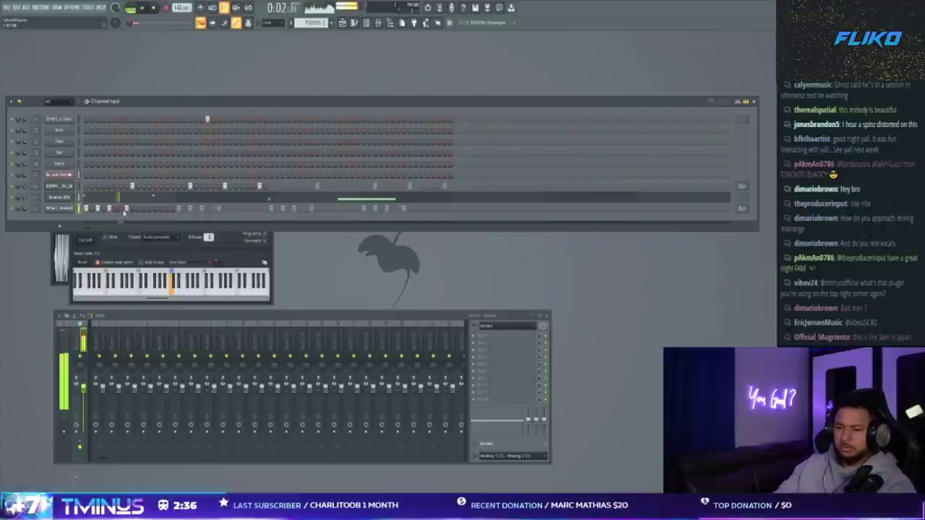
Place hi-hat hits on every second step of the one-bar loop and open the hi-hat's sampler settings.
{"action": "right_click", "coordinate": [126, 210]}
{"action": "left_click", "coordinate": [120, 209]}
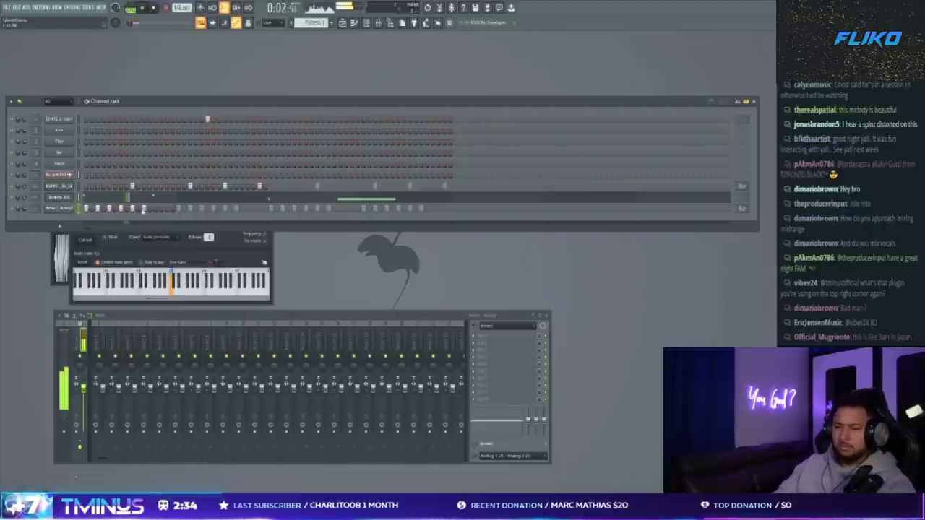
{"action": "left_click", "coordinate": [167, 209]}
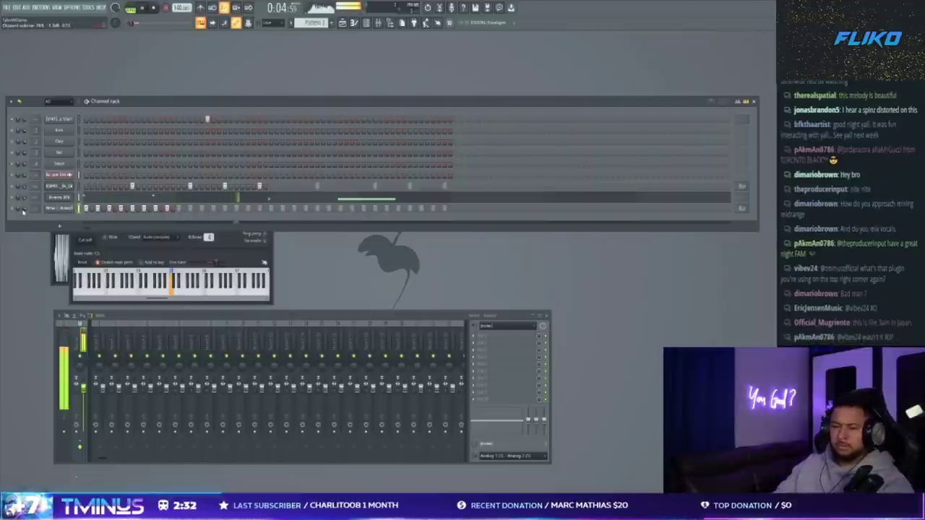
{"action": "left_click", "coordinate": [61, 208]}
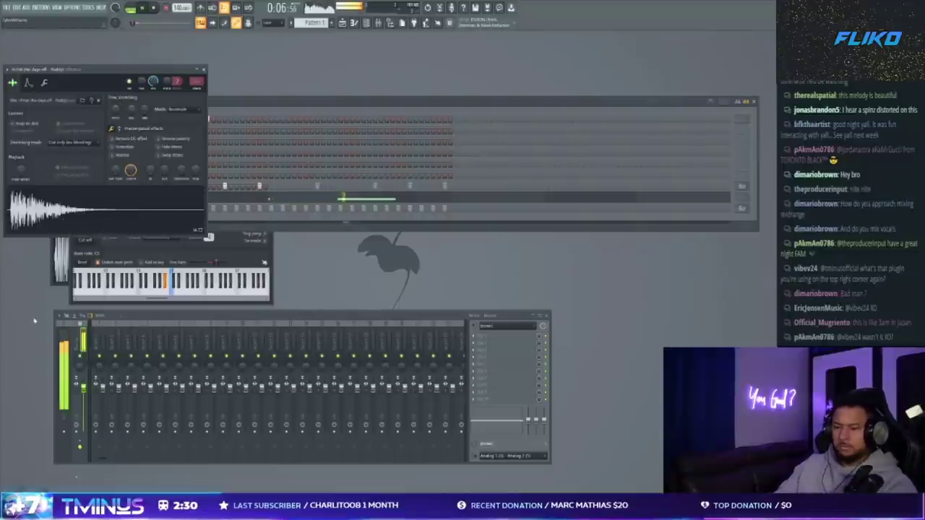
Add a short A#4 note to the Dummy 808 on step 7 of bar 3.
{"action": "left_click", "coordinate": [66, 196]}
{"action": "left_click", "coordinate": [94, 197]}
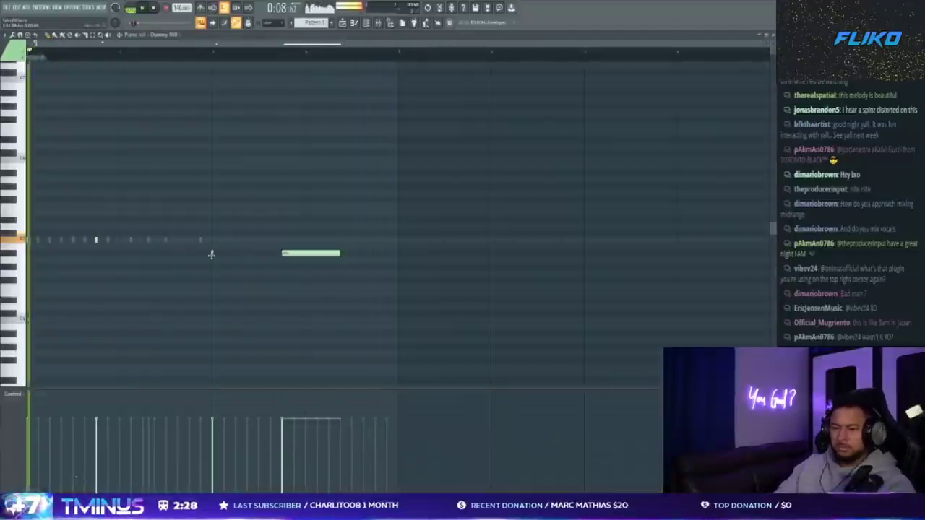
{"action": "key", "text": "Escape"}
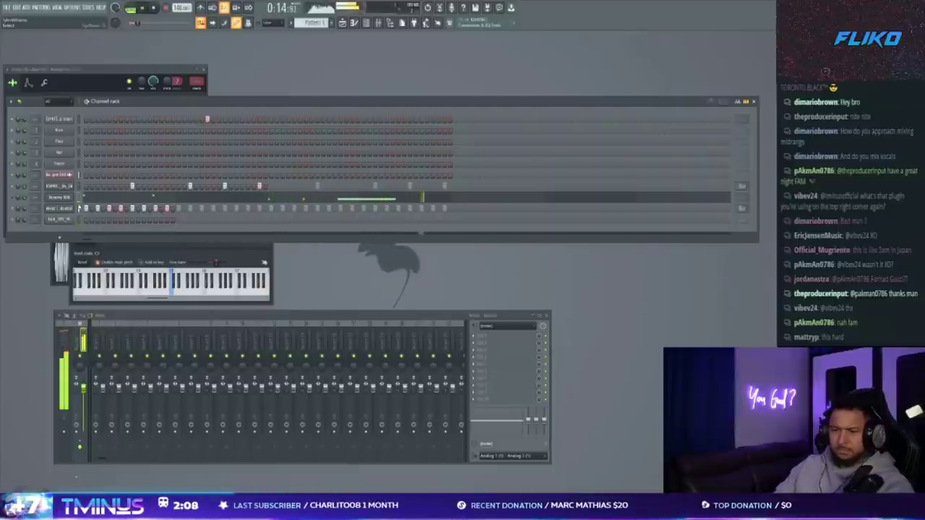
Paste the Dummy 808 notes into the new kick channel and retune the kick by changing its root note.
{"action": "key", "text": "ctrl+v"}
{"action": "left_click", "coordinate": [58, 219]}
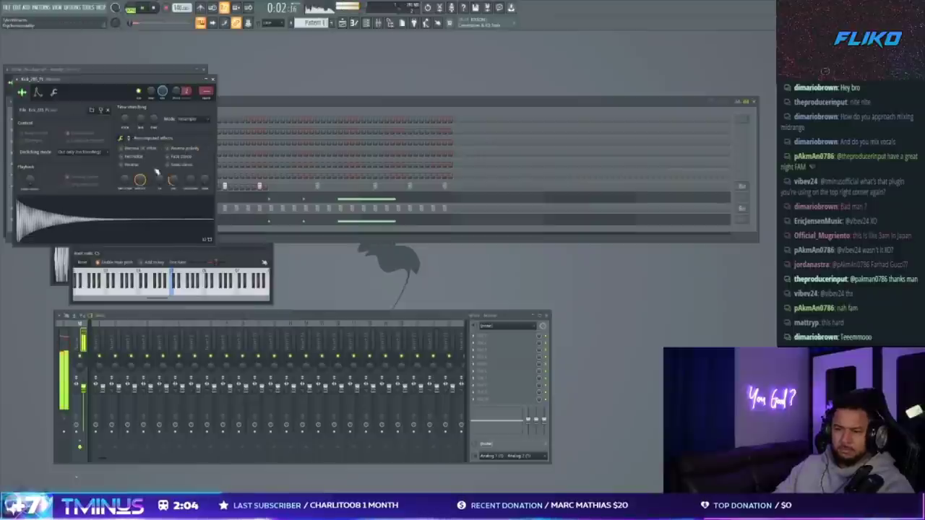
{"action": "left_click", "coordinate": [56, 93]}
{"action": "left_click", "coordinate": [101, 225]}
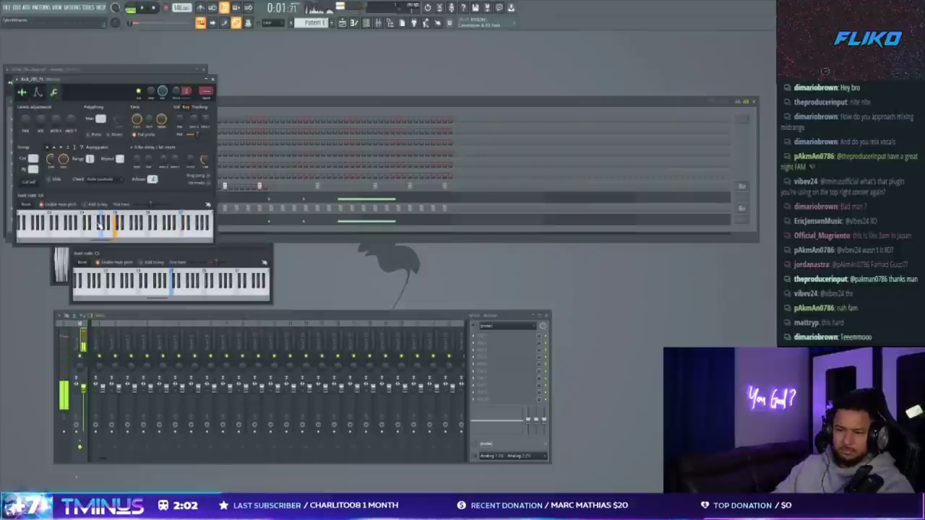
{"action": "left_click", "coordinate": [60, 223]}
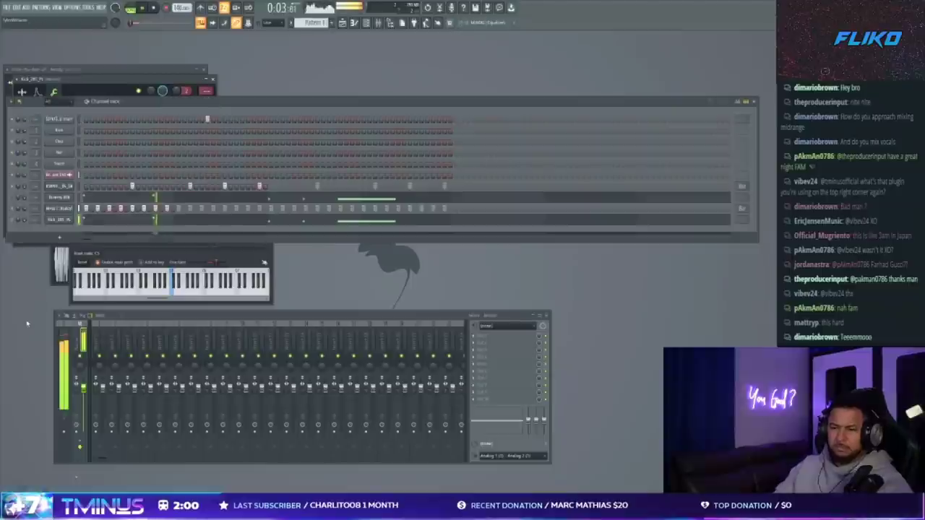
{"action": "left_click", "coordinate": [59, 222]}
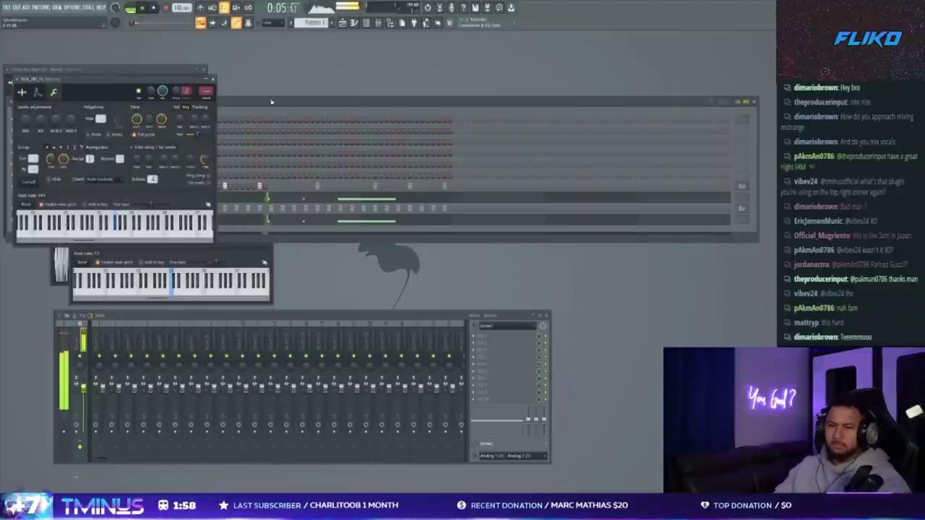
Add a hit on step 54 of the first channel and adjust the percussion sample's second page of precomputed effects.
{"action": "left_click", "coordinate": [272, 99]}
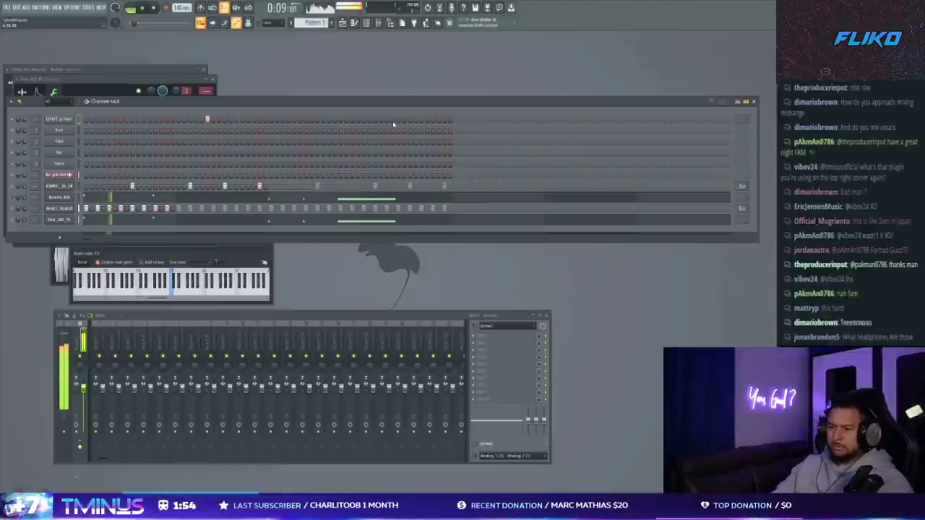
{"action": "left_click", "coordinate": [60, 186]}
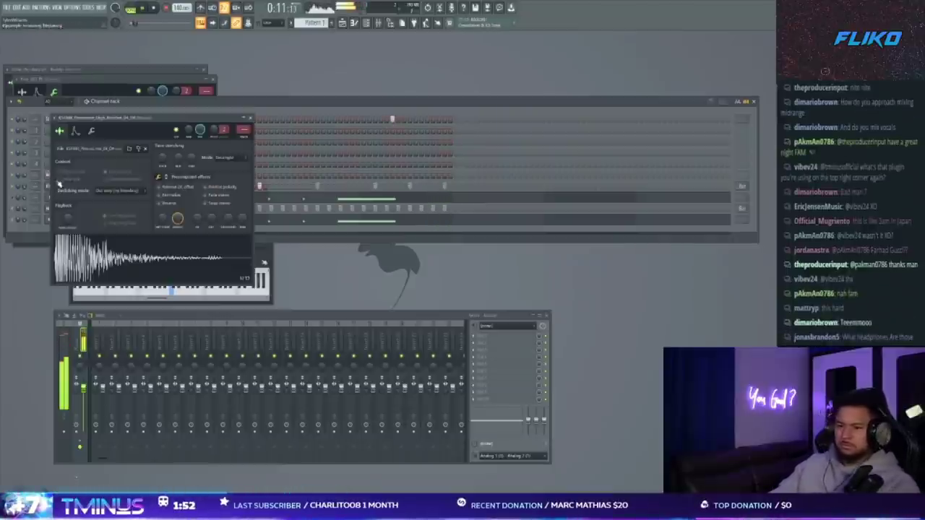
{"action": "left_click", "coordinate": [167, 177]}
{"action": "left_click_drag", "start_coordinate": [163, 189], "coordinate": [162, 184]}
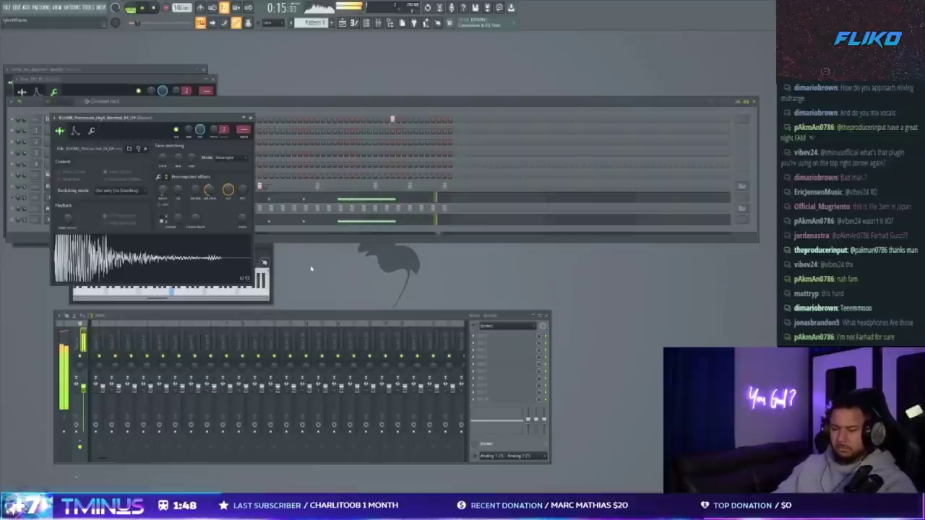
{"action": "left_click", "coordinate": [303, 237]}
Turn off looping on the THE WAVE KICK channel and add hits on steps 33 and 45.
{"action": "left_click", "coordinate": [54, 220]}
{"action": "left_click", "coordinate": [52, 222]}
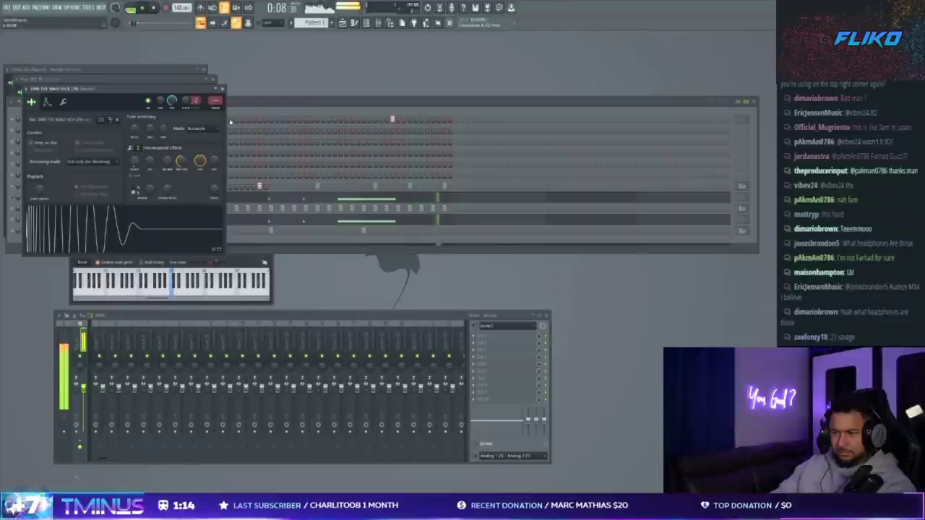
{"action": "left_click", "coordinate": [234, 112]}
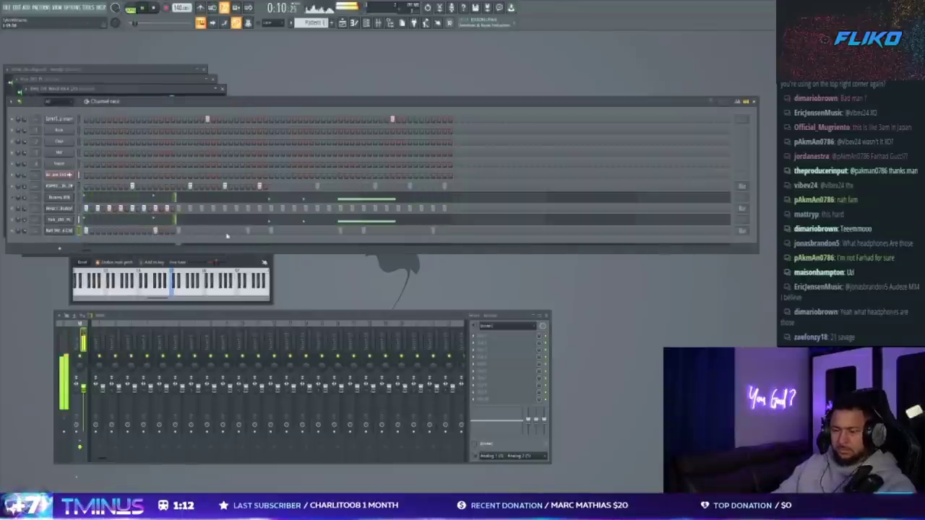
{"action": "left_click", "coordinate": [742, 232]}
{"action": "left_click_drag", "start_coordinate": [277, 231], "coordinate": [274, 232]}
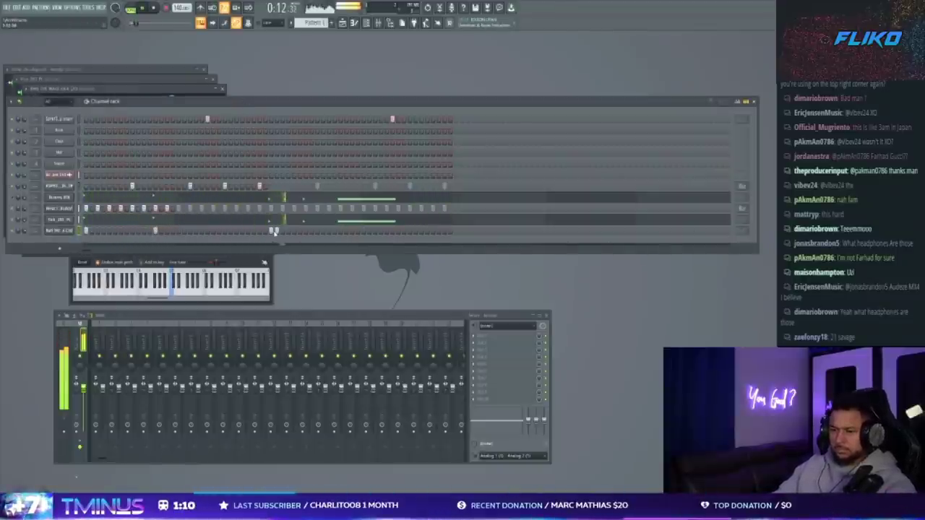
{"action": "left_click", "coordinate": [340, 231]}
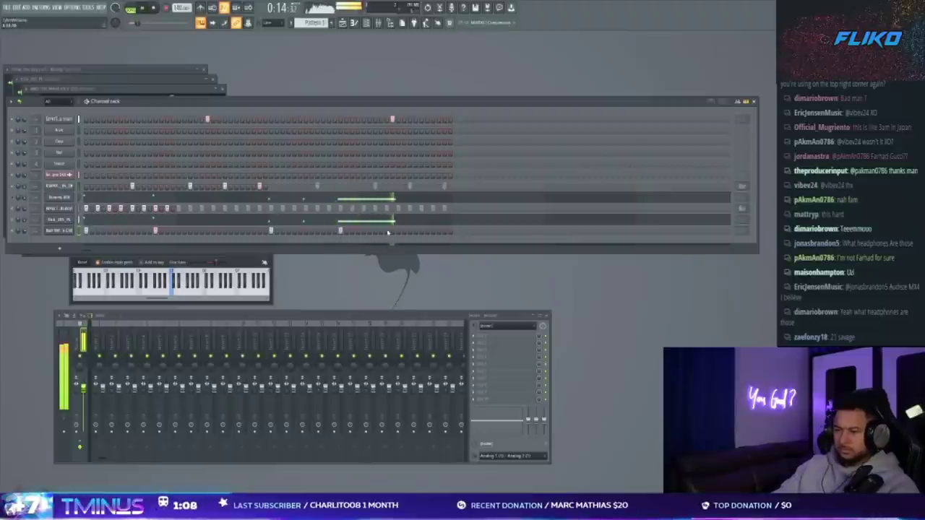
Replace THE WAVE KICK sample with the UPGRADES KICK sample and check its timing settings.
{"action": "left_click", "coordinate": [62, 230]}
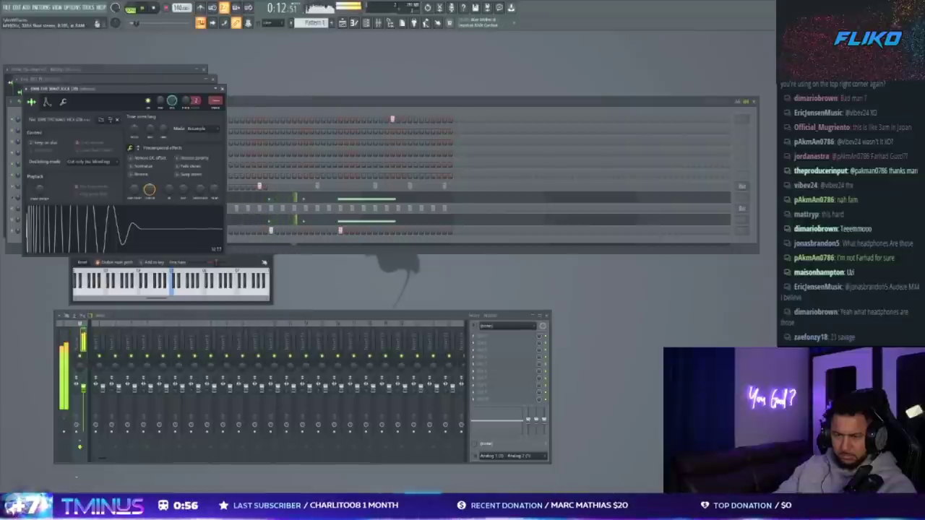
{"action": "left_click", "coordinate": [30, 238]}
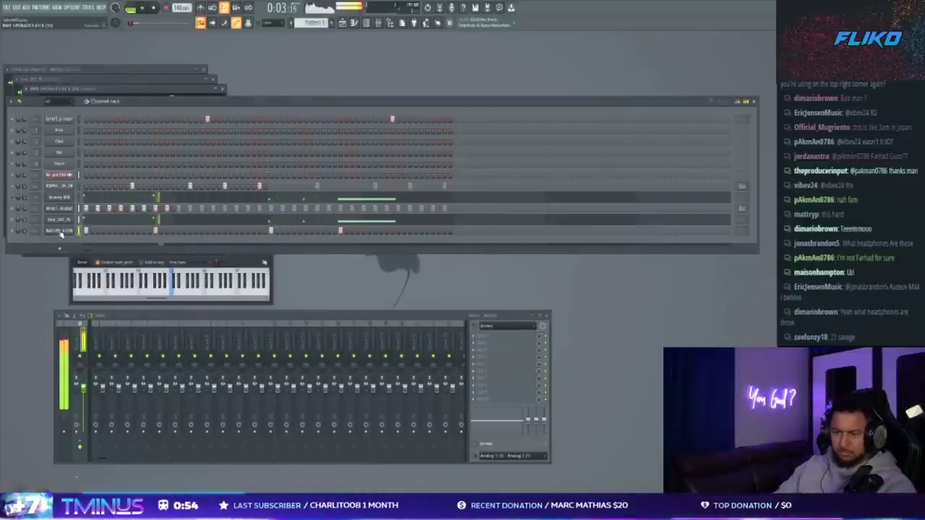
{"action": "left_click", "coordinate": [60, 231]}
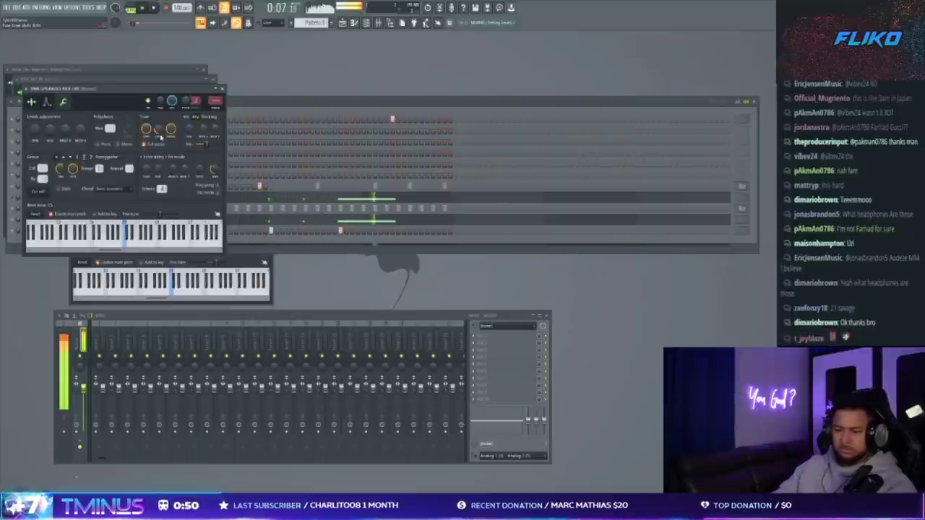
{"action": "left_click", "coordinate": [17, 233]}
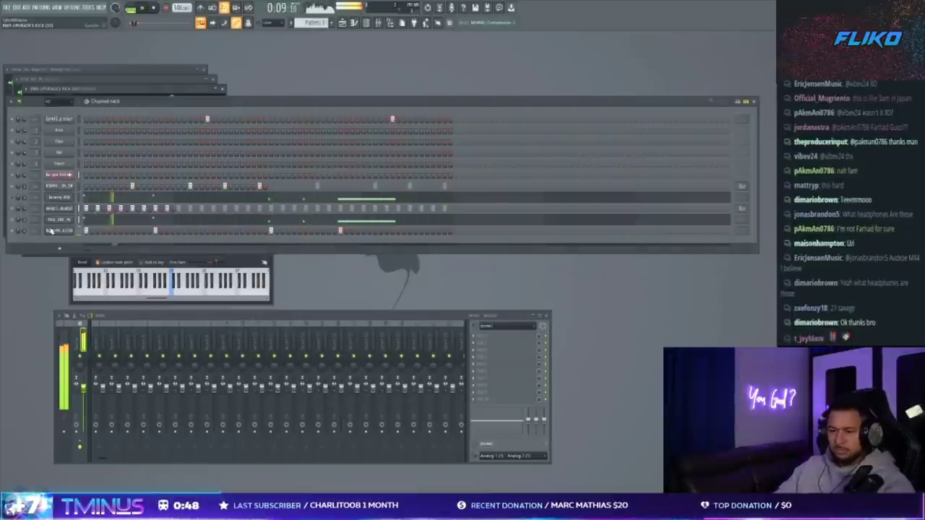
Add UPGRADES KICK C5 notes on steps 13, 14 and 15 of bar 4 with rising velocities.
{"action": "key", "text": "F7"}
{"action": "left_click", "coordinate": [376, 240]}
{"action": "left_click", "coordinate": [383, 240]}
{"action": "left_click", "coordinate": [387, 240]}
{"action": "left_click_drag", "start_coordinate": [375, 474], "coordinate": [395, 423]}
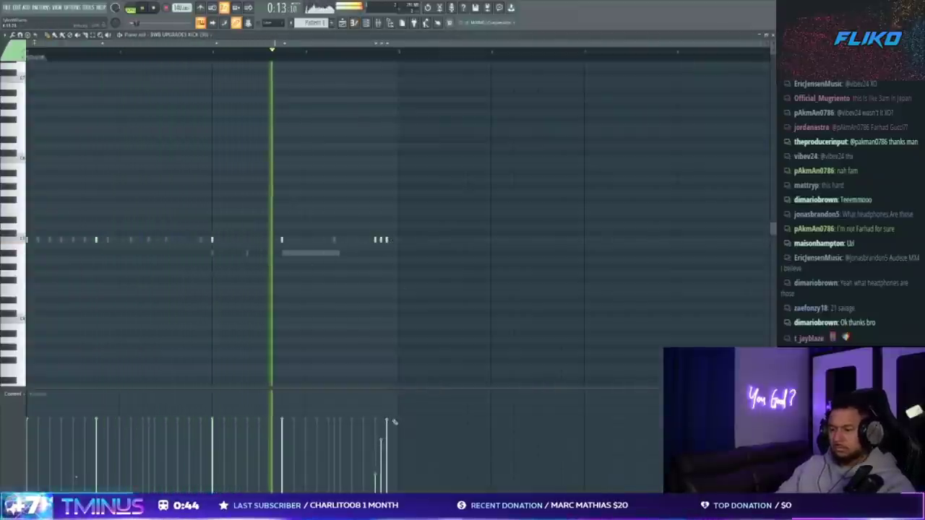
{"action": "key", "text": "F7"}
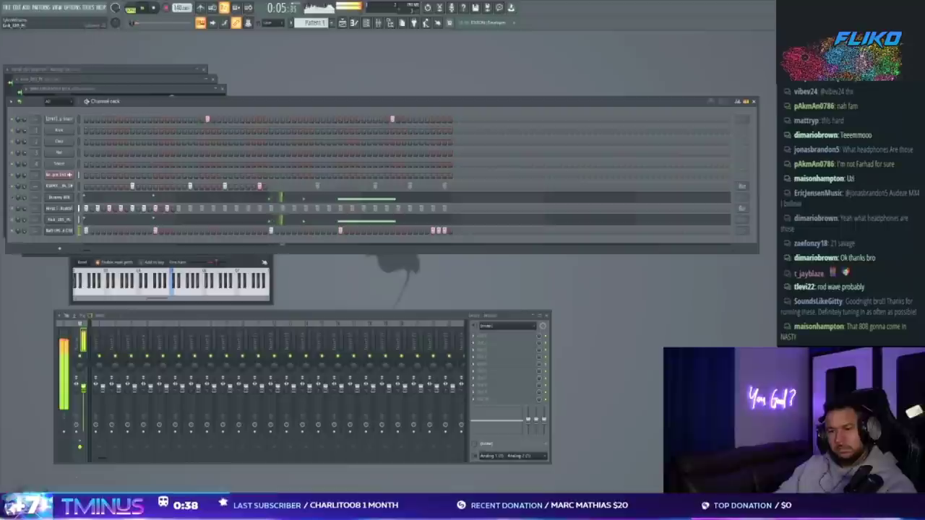
Check the pasted kick notes, and add an UPGRADES KICK hit on step 57.
{"action": "key", "text": "F7"}
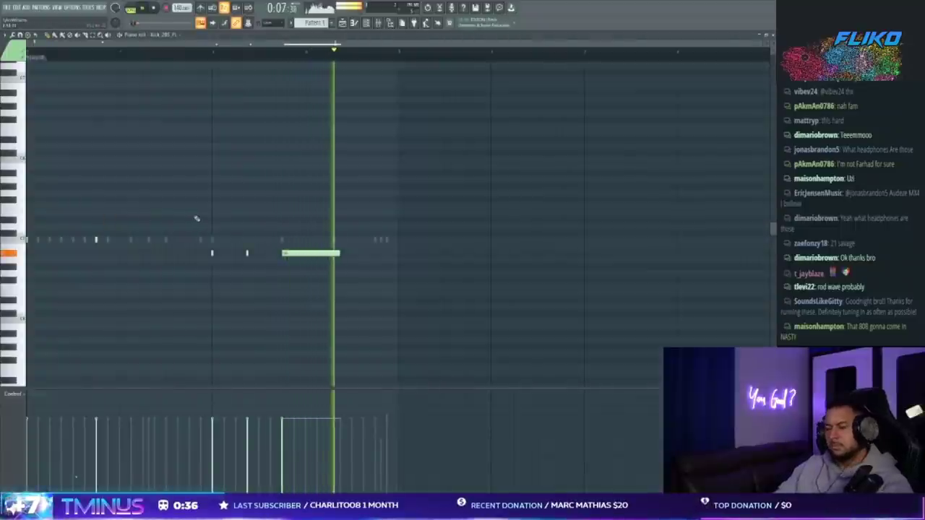
{"action": "key", "text": "F7"}
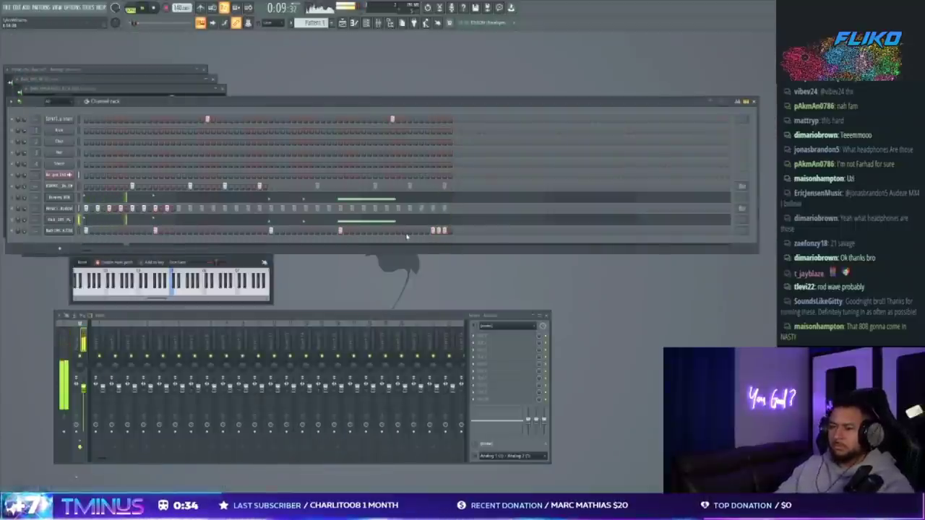
{"action": "left_click", "coordinate": [409, 231]}
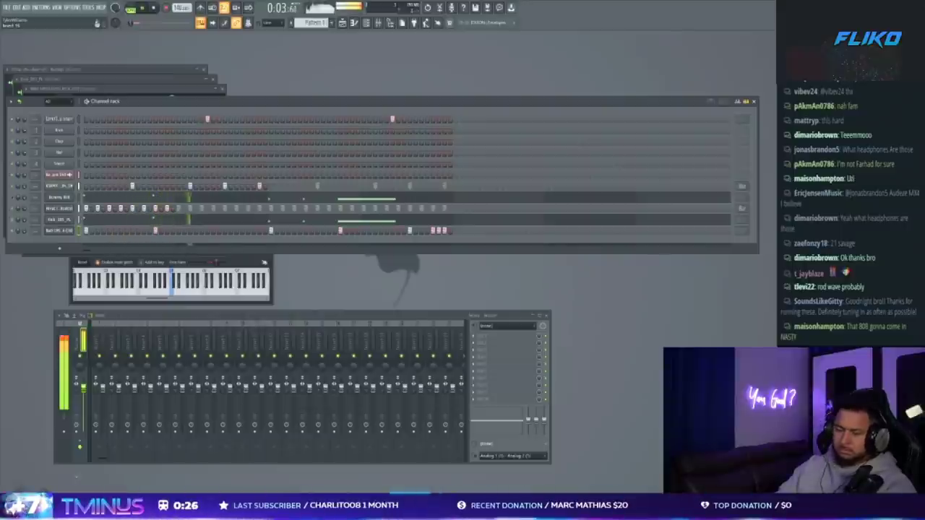
Load the SP1200 laser sample into a new channel and place three consecutive C5 notes on steps 25 to 27.
{"action": "left_click_drag", "start_coordinate": [339, 499], "coordinate": [248, 239]}
{"action": "key", "text": "F7"}
{"action": "scroll", "coordinate": [99, 254], "scroll_direction": "up", "scroll_amount": 3}
{"action": "left_click", "coordinate": [262, 240]}
{"action": "left_click", "coordinate": [274, 239]}
{"action": "scroll", "coordinate": [213, 237], "scroll_direction": "up", "scroll_amount": 3}
{"action": "scroll", "coordinate": [213, 237], "scroll_direction": "up", "scroll_amount": 3}
{"action": "scroll", "coordinate": [289, 232], "scroll_direction": "down", "scroll_amount": 7}
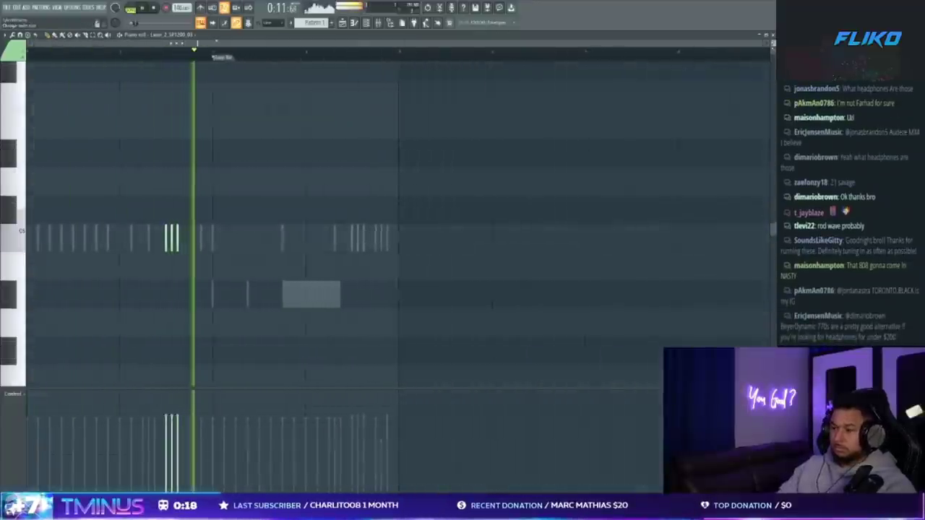
Shift the three laser notes four steps earlier and add another C5 laser note on step 19.
{"action": "scroll", "coordinate": [109, 235], "scroll_direction": "down", "scroll_amount": 4}
{"action": "scroll", "coordinate": [107, 235], "scroll_direction": "up", "scroll_amount": 3}
{"action": "key", "text": "ctrl+a"}
{"action": "left_click_drag", "start_coordinate": [222, 239], "coordinate": [179, 238]}
{"action": "left_click_drag", "start_coordinate": [143, 238], "coordinate": [155, 239]}
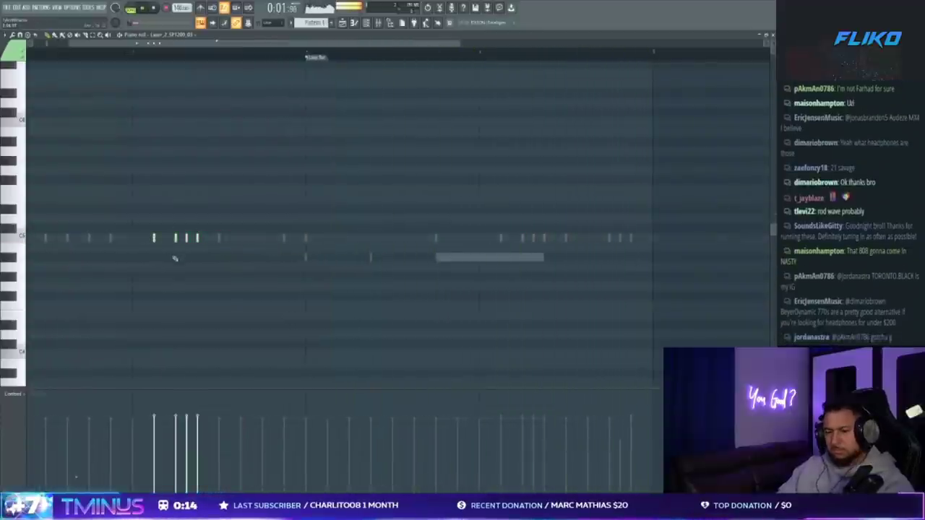
{"action": "key", "text": "F7"}
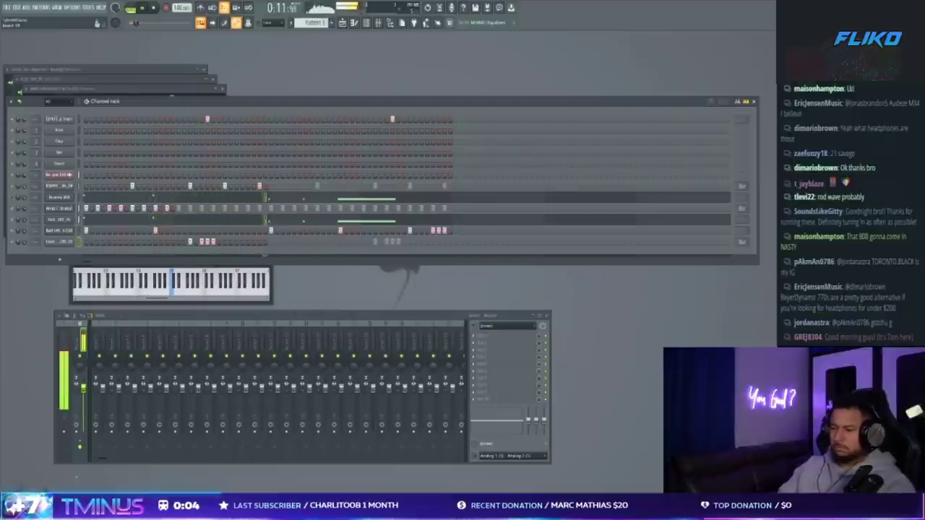
Load another one-shot sample below the laser channel and place a looping hit on step 23.
{"action": "left_click_drag", "start_coordinate": [80, 256], "coordinate": [81, 257]}
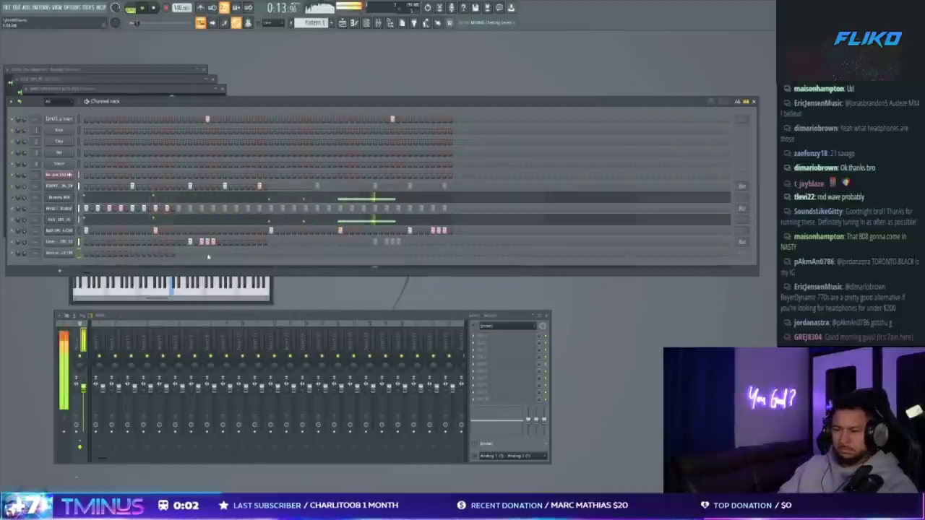
{"action": "left_click", "coordinate": [58, 253]}
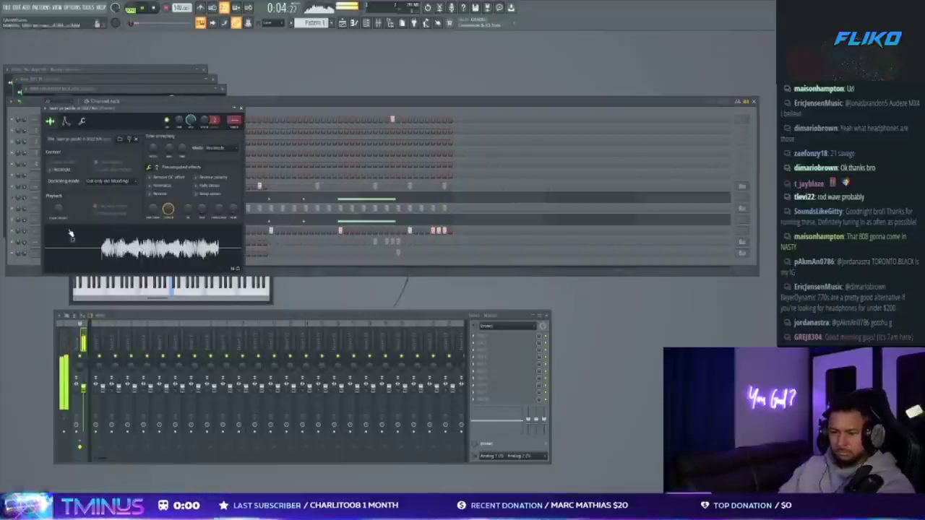
{"action": "left_click", "coordinate": [21, 260]}
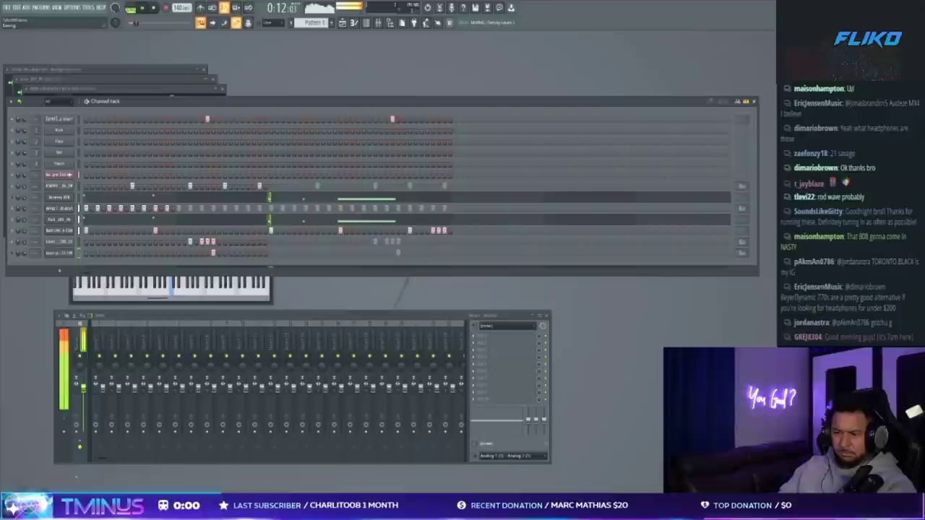
Add a C5 hit on step 39 of the UPGRADES KICK channel.
{"action": "scroll", "coordinate": [164, 268], "scroll_direction": "down", "scroll_amount": 1}
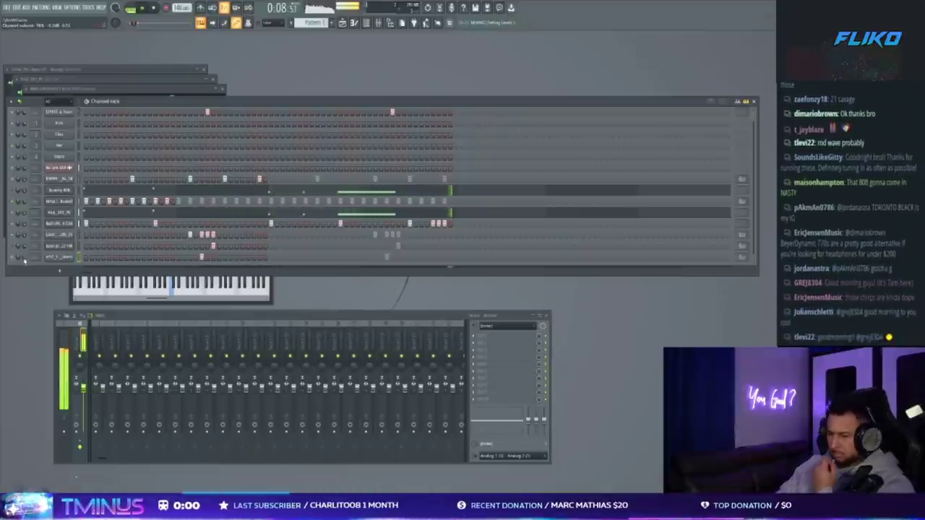
{"action": "left_click", "coordinate": [56, 224]}
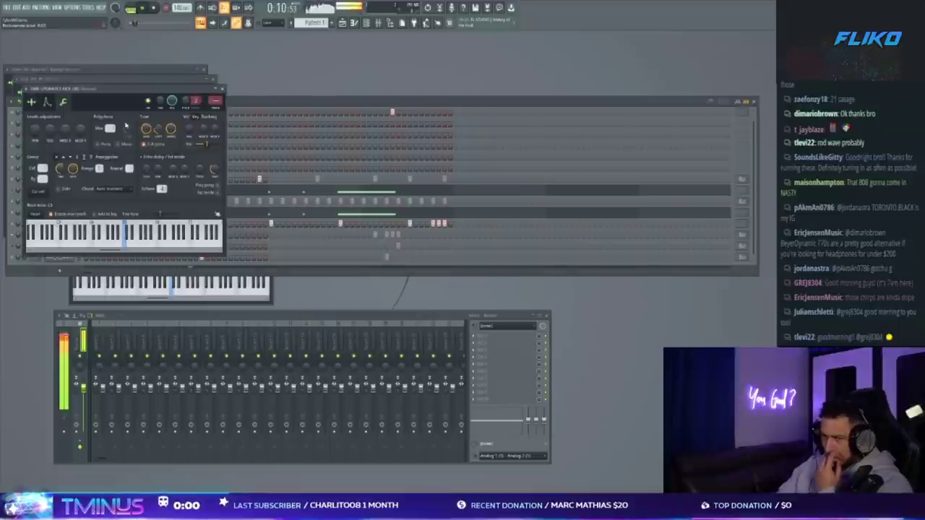
{"action": "left_click", "coordinate": [78, 269]}
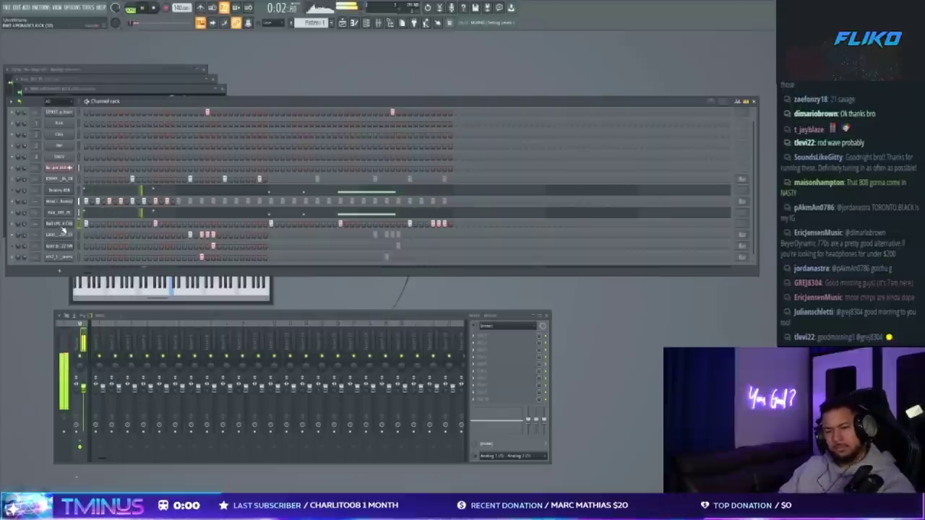
{"action": "key", "text": "F7"}
{"action": "left_click", "coordinate": [439, 240]}
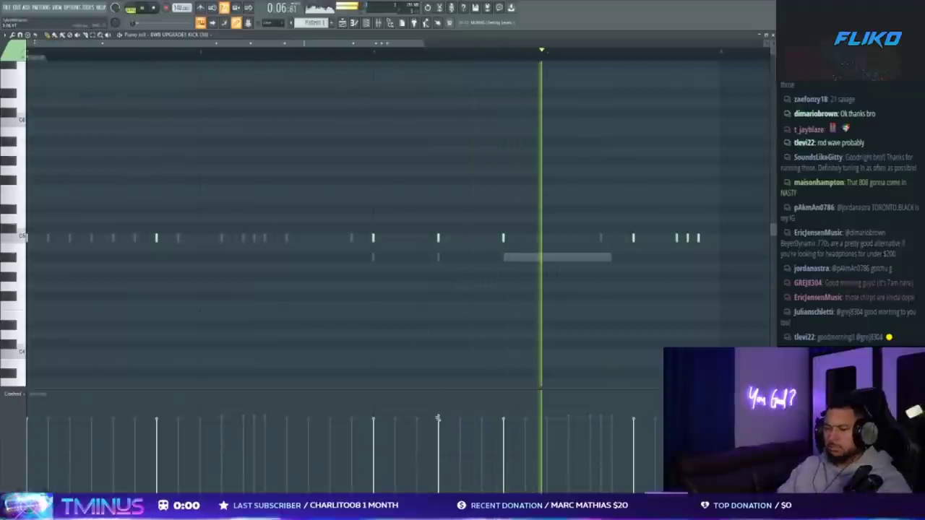
{"action": "key", "text": "F7"}
Transpose the first-bar notes of the kick channel below the hi-hats down one octave.
{"action": "left_click", "coordinate": [64, 214]}
{"action": "left_click", "coordinate": [64, 213]}
{"action": "key", "text": "F6"}
{"action": "left_click", "coordinate": [95, 215]}
{"action": "left_click_drag", "start_coordinate": [26, 176], "coordinate": [217, 291]}
{"action": "key", "text": "ctrl+Down"}
{"action": "key", "text": "F7"}
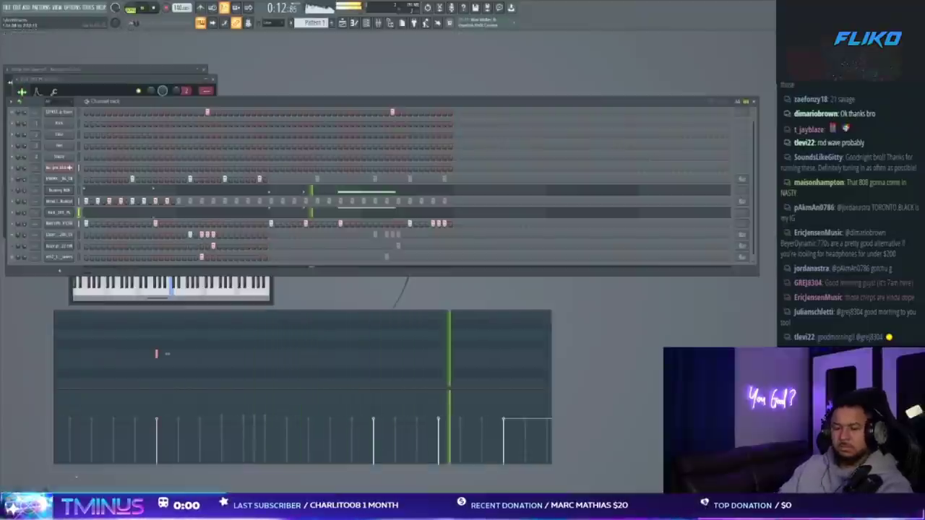
Open that kick channel's sample settings and show its precomputed effects.
{"action": "left_click", "coordinate": [57, 214]}
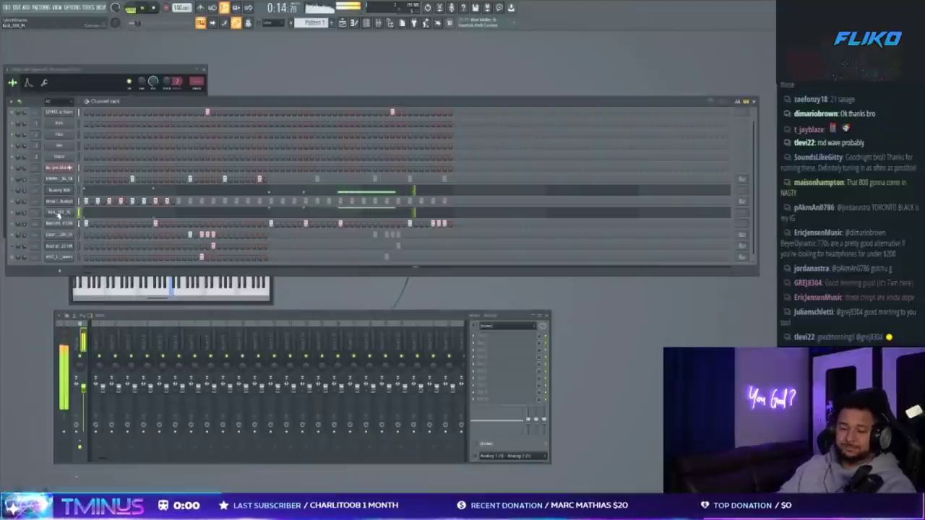
{"action": "left_click", "coordinate": [129, 140]}
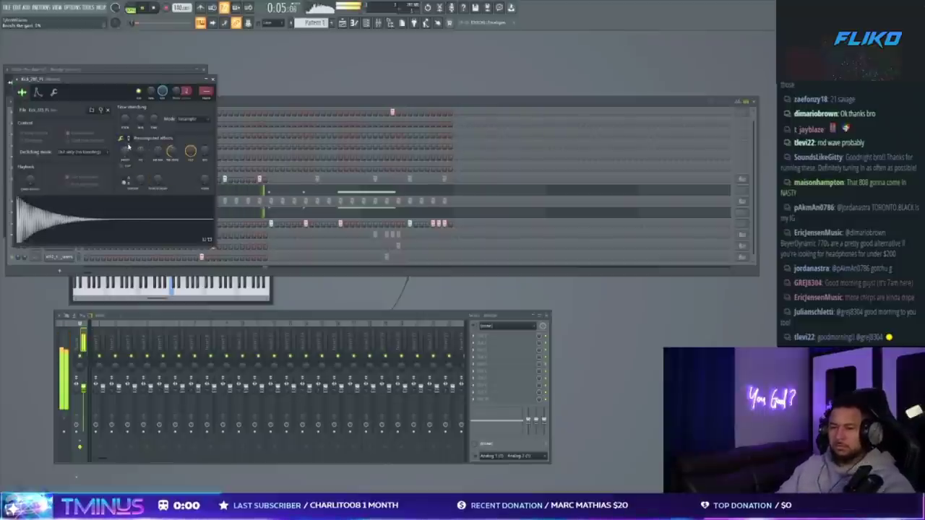
{"action": "key", "text": "F6"}
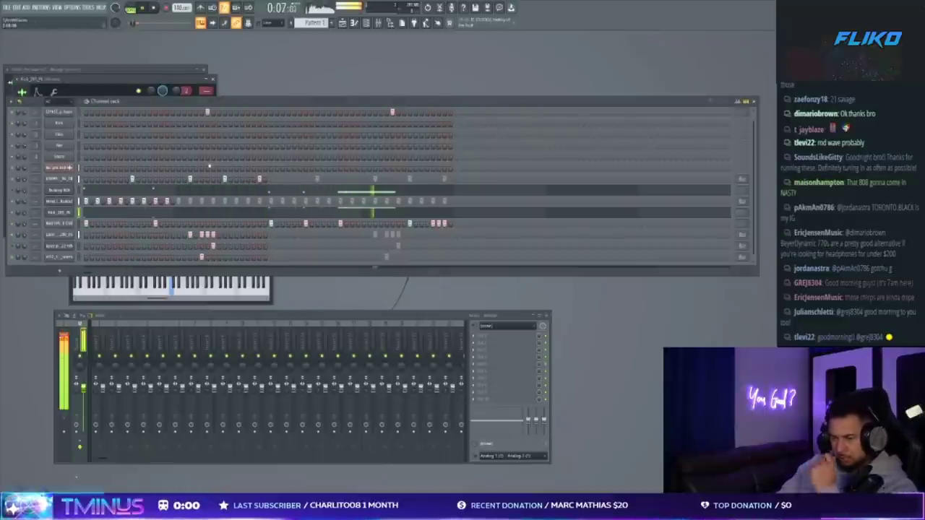
{"action": "left_click", "coordinate": [62, 214]}
{"action": "left_click", "coordinate": [62, 214]}
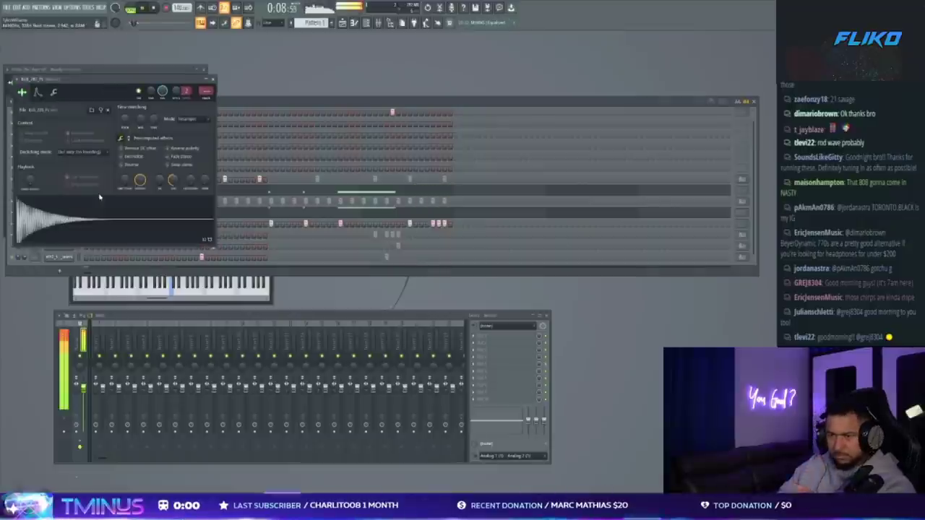
Route the Get Away 2.0 sample channel to mixer track 5.
{"action": "left_click", "coordinate": [253, 102]}
{"action": "scroll", "coordinate": [87, 188], "scroll_direction": "up", "scroll_amount": 1}
{"action": "left_click", "coordinate": [63, 175]}
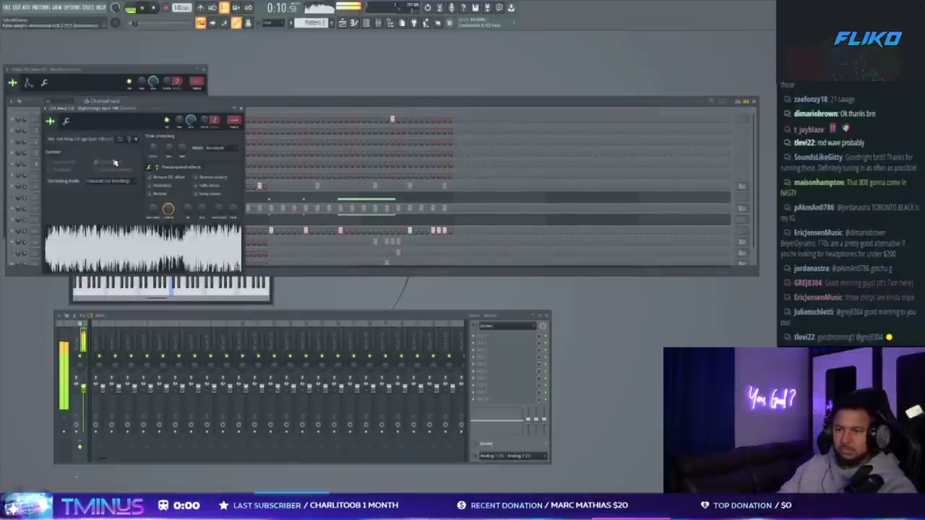
{"action": "left_click", "coordinate": [239, 127]}
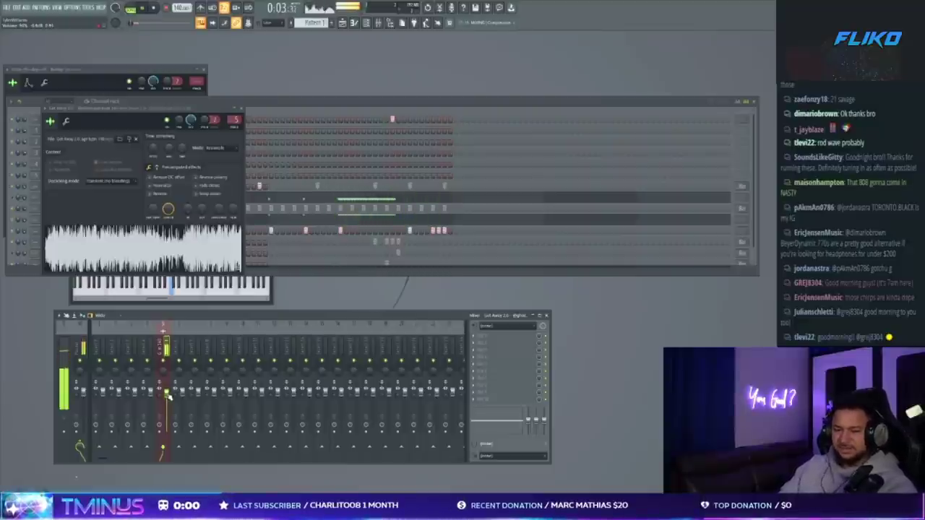
{"action": "left_click", "coordinate": [242, 108]}
Route the kick channel below the hi-hats to mixer track 6.
{"action": "scroll", "coordinate": [118, 220], "scroll_direction": "down", "scroll_amount": 1}
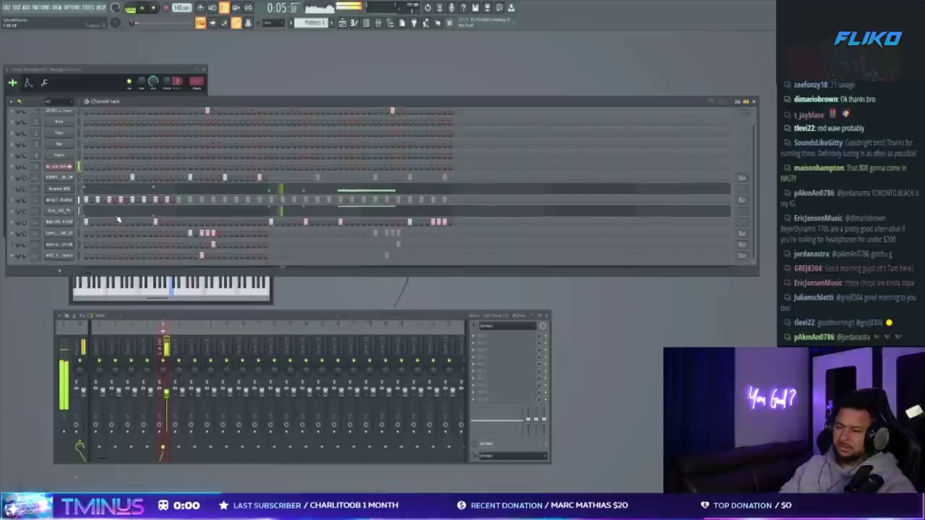
{"action": "left_click", "coordinate": [68, 214]}
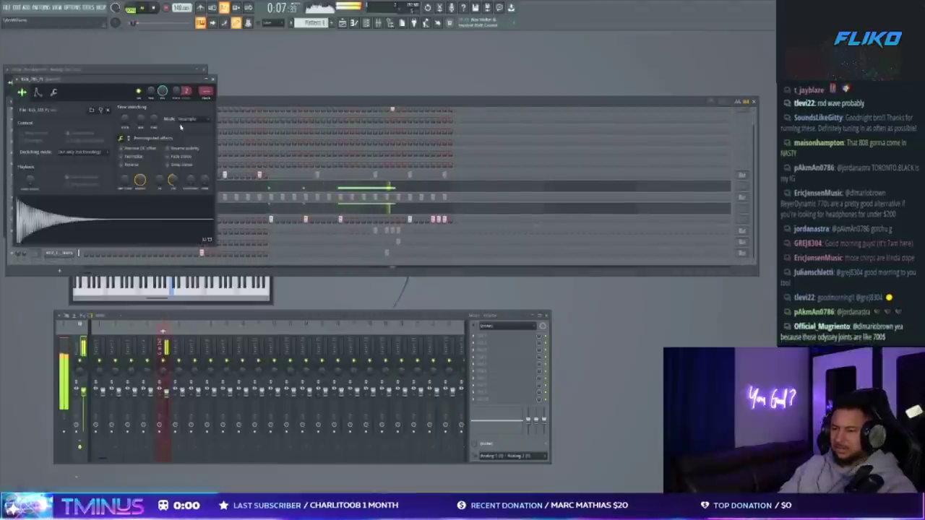
{"action": "left_click", "coordinate": [207, 99]}
{"action": "left_click", "coordinate": [167, 350]}
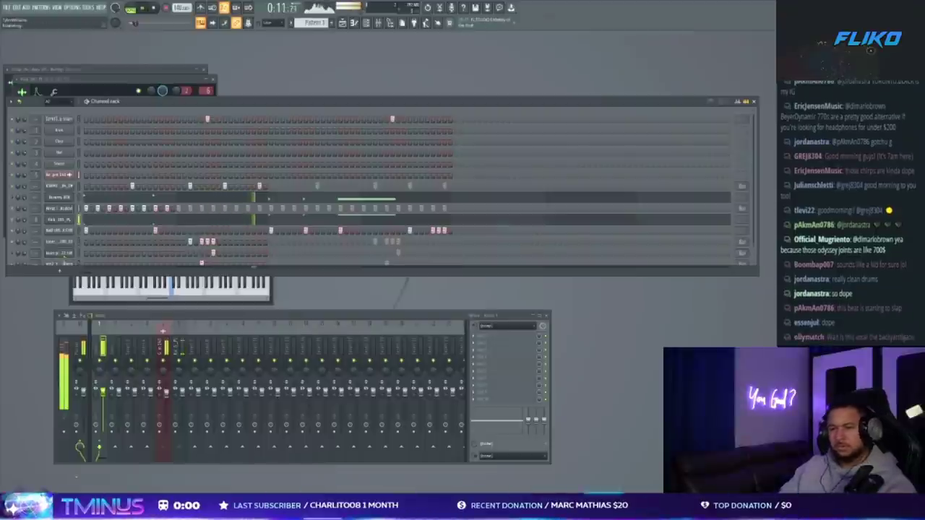
In the UMRU hihat laser channel, place four evenly spaced short C5 notes from step 5, using a 1/3-step snap.
{"action": "scroll", "coordinate": [67, 261], "scroll_direction": "down", "scroll_amount": 1}
{"action": "key", "text": "F7"}
{"action": "left_click", "coordinate": [79, 239]}
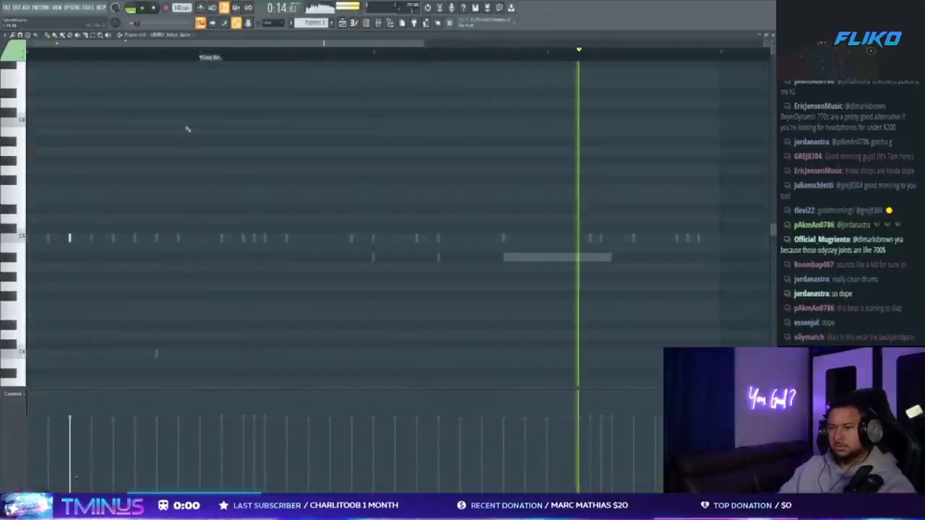
{"action": "left_click", "coordinate": [277, 23]}
{"action": "left_click", "coordinate": [270, 68]}
{"action": "left_click", "coordinate": [85, 238]}
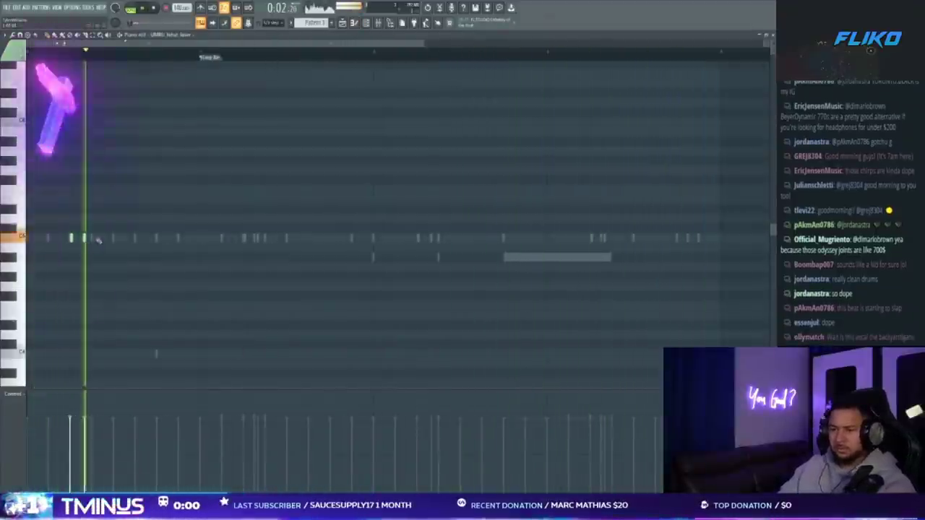
{"action": "left_click", "coordinate": [95, 239]}
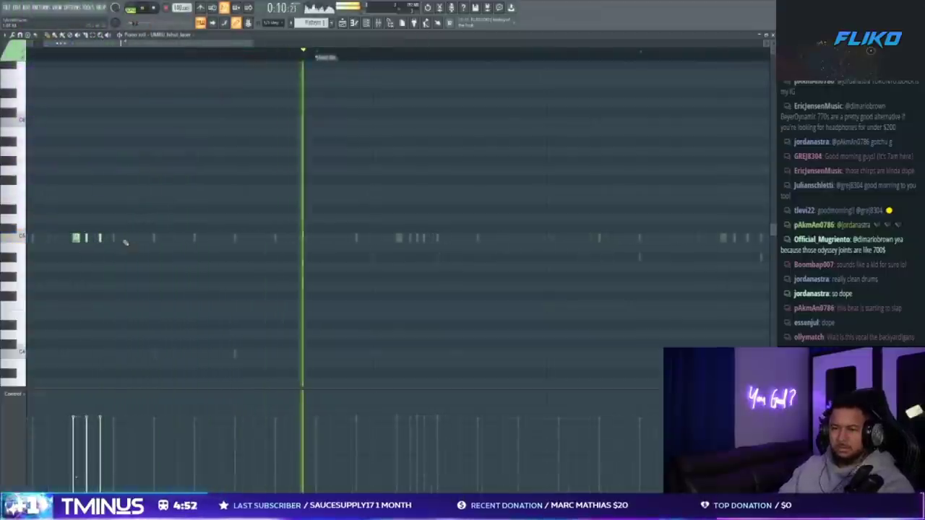
{"action": "left_click", "coordinate": [114, 239]}
Copy the four-note laser group to step 13 two semitones lower, and duplicate both groups into bar 2 one semitone lower.
{"action": "scroll", "coordinate": [108, 261], "scroll_direction": "down", "scroll_amount": 3}
{"action": "left_click_drag", "start_coordinate": [108, 262], "coordinate": [161, 278]}
{"action": "left_click", "coordinate": [161, 294]}
{"action": "left_click_drag", "start_coordinate": [220, 300], "coordinate": [160, 258]}
{"action": "key", "text": "ctrl+a"}
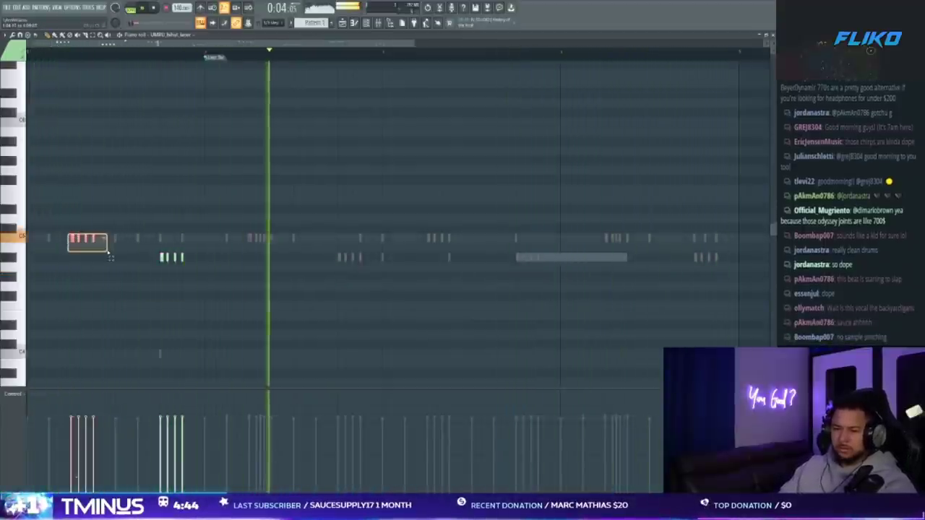
{"action": "left_click_drag", "start_coordinate": [83, 239], "coordinate": [260, 249]}
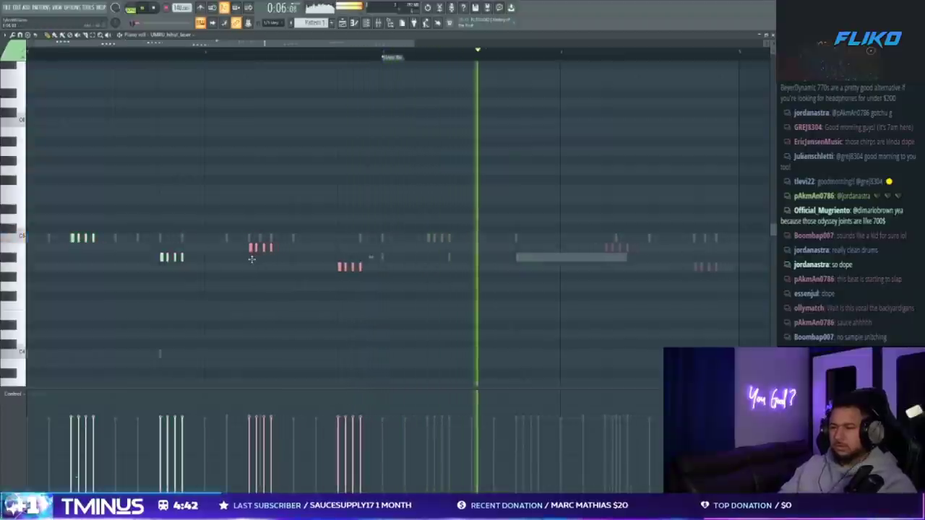
{"action": "key", "text": "F7"}
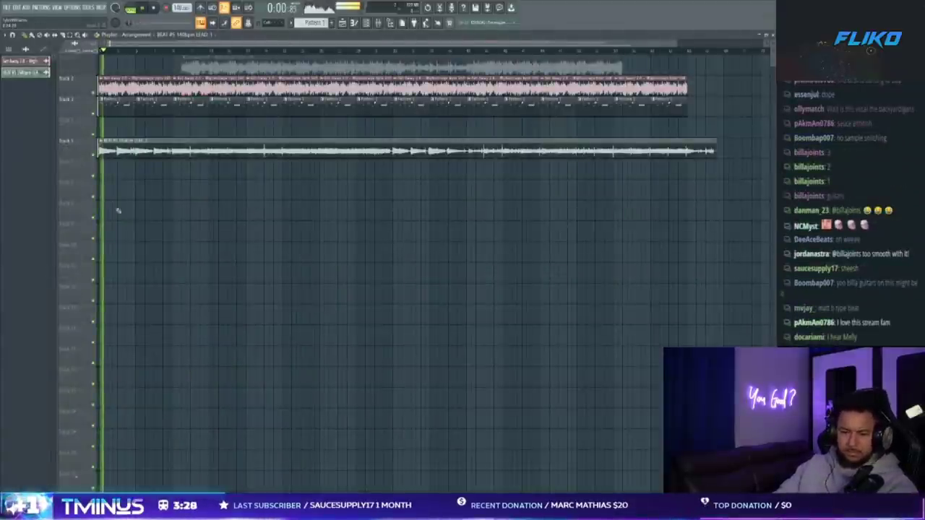
Set up realtime stretching for the BEAT #5 lead clip and the Get Away 2.0 clip, with the latter in Stretch mode.
{"action": "scroll", "coordinate": [117, 205], "scroll_direction": "up", "scroll_amount": 2}
{"action": "double_click", "coordinate": [119, 153]}
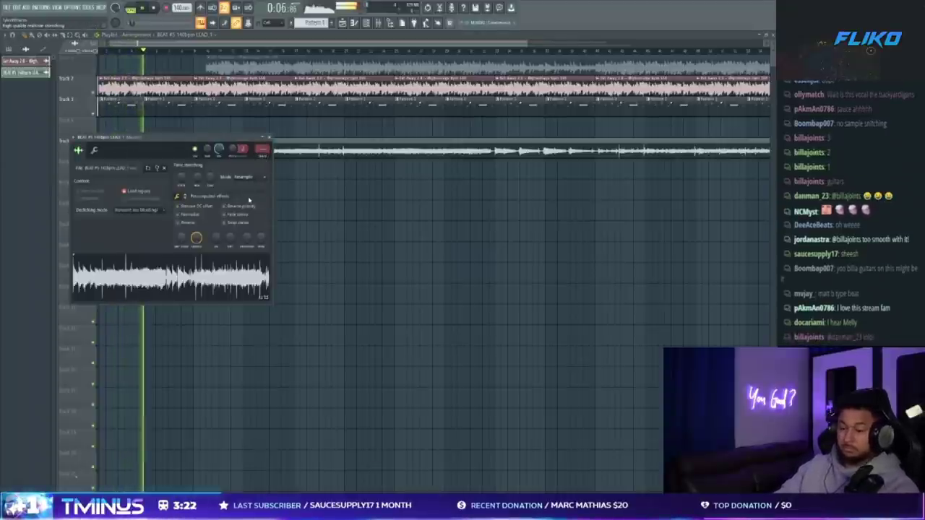
{"action": "key", "text": "Escape"}
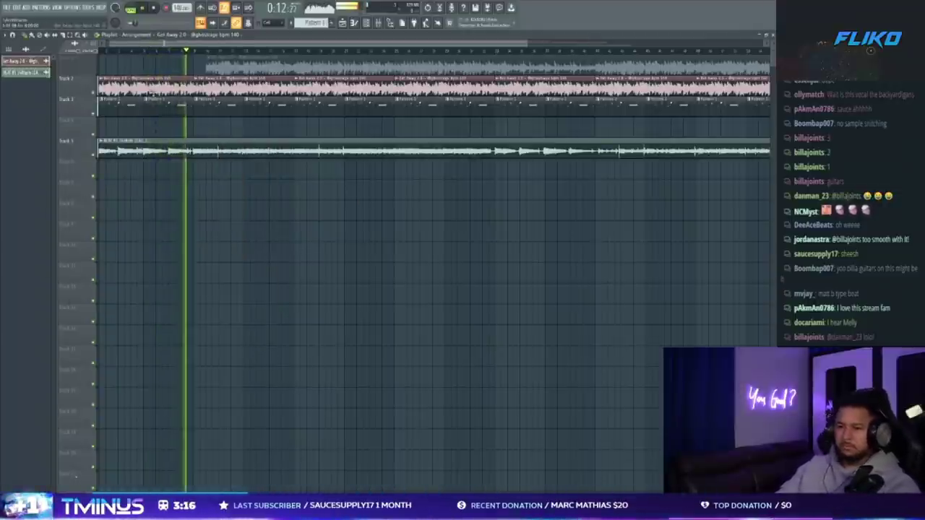
{"action": "double_click", "coordinate": [166, 88]}
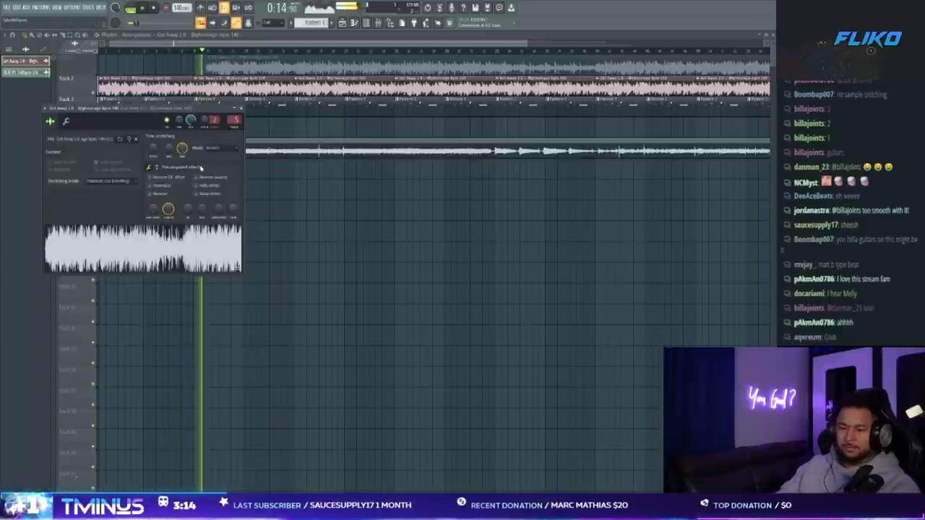
{"action": "key", "text": "Escape"}
Raise the project tempo to 143 BPM and replay the arrangement from around bar 9.
{"action": "left_click_drag", "start_coordinate": [179, 8], "coordinate": [180, 5]}
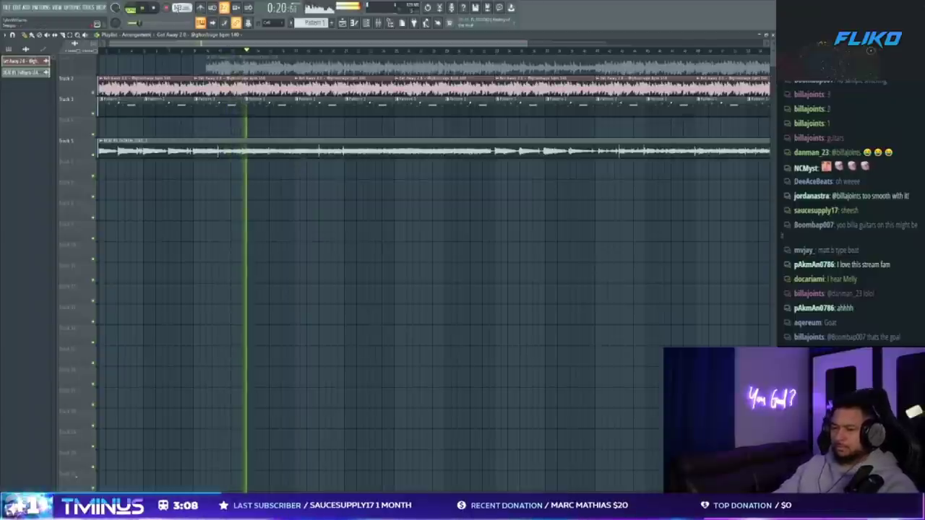
{"action": "left_click", "coordinate": [167, 51]}
{"action": "left_click", "coordinate": [193, 52]}
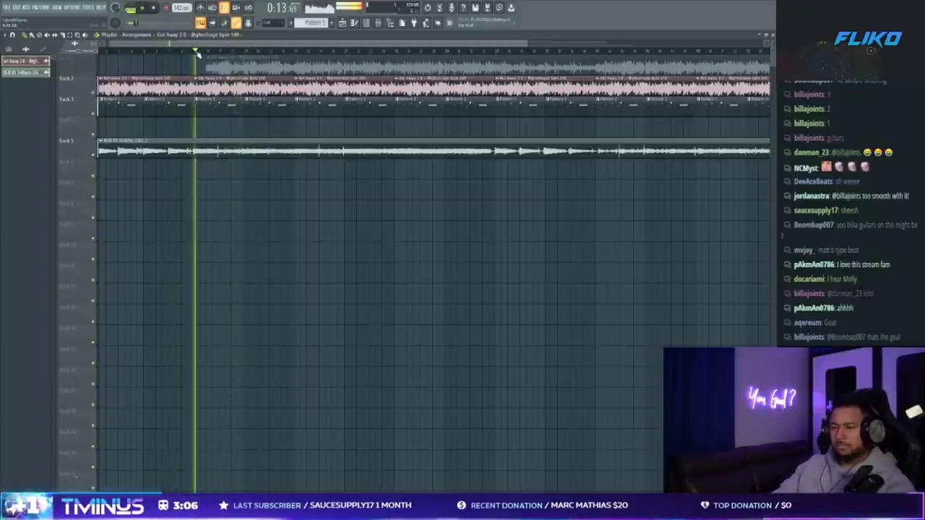
Review the Get Away 2.0 clip's channel settings and the audio channels, and return to the arrangement.
{"action": "double_click", "coordinate": [172, 85]}
{"action": "key", "text": "F5"}
{"action": "key", "text": "F5"}
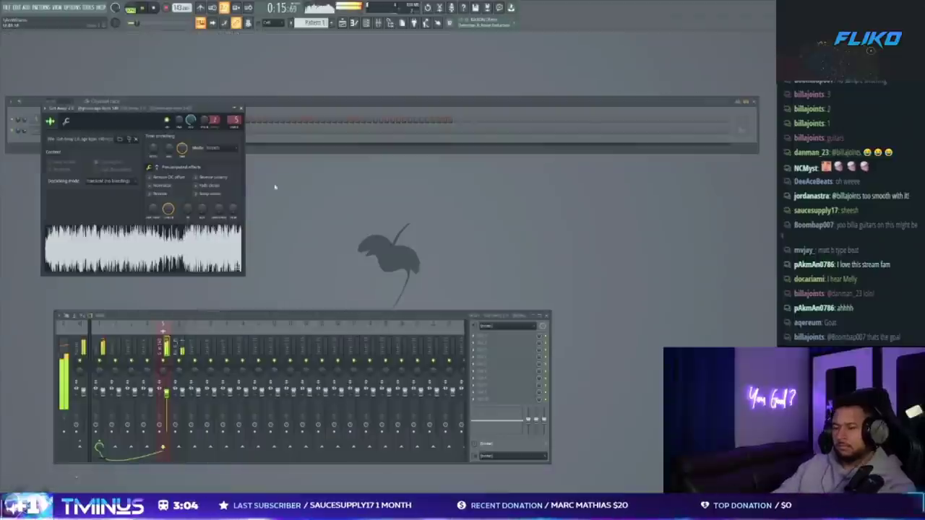
{"action": "left_click", "coordinate": [227, 100]}
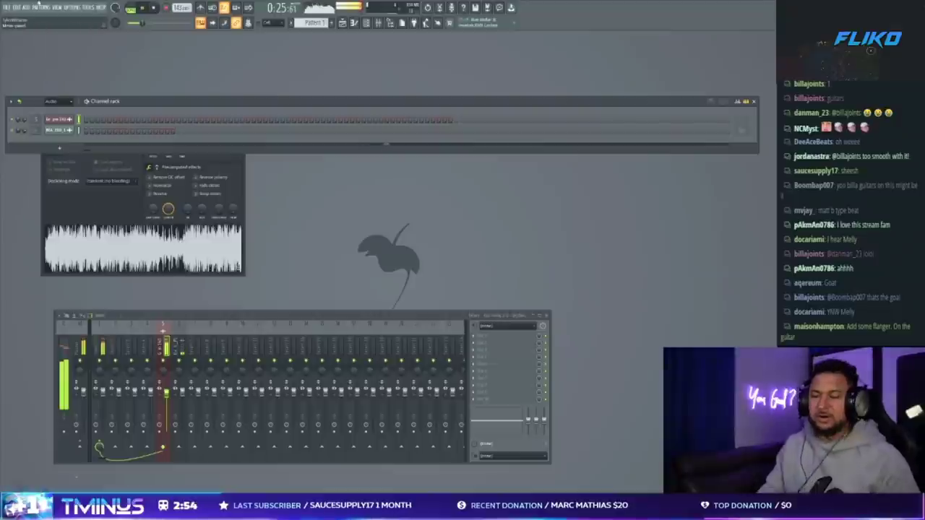
{"action": "left_click", "coordinate": [346, 25]}
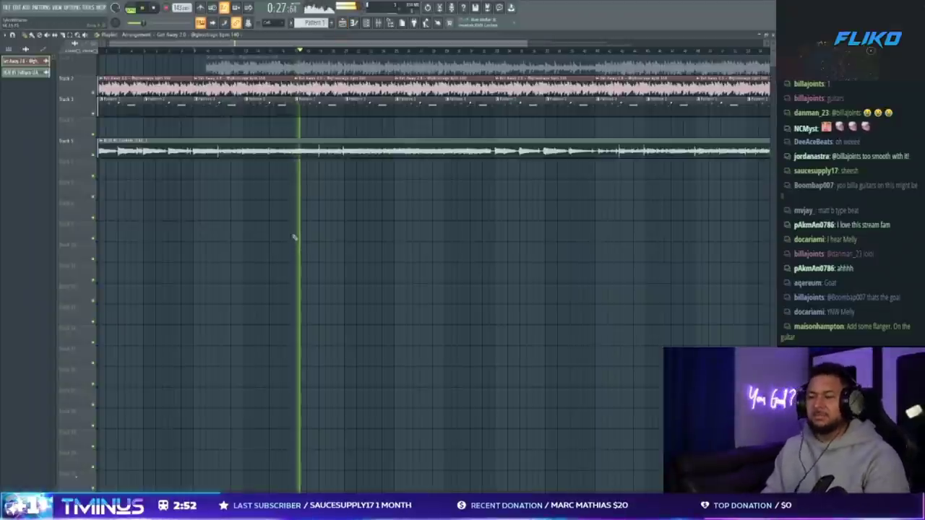
Route the BEAT #5 lead to a free mixer track with Fruity Stereo Shaper and a low cut in FabFilter Pro-Q 3.
{"action": "double_click", "coordinate": [244, 151]}
{"action": "key", "text": "ctrl+l"}
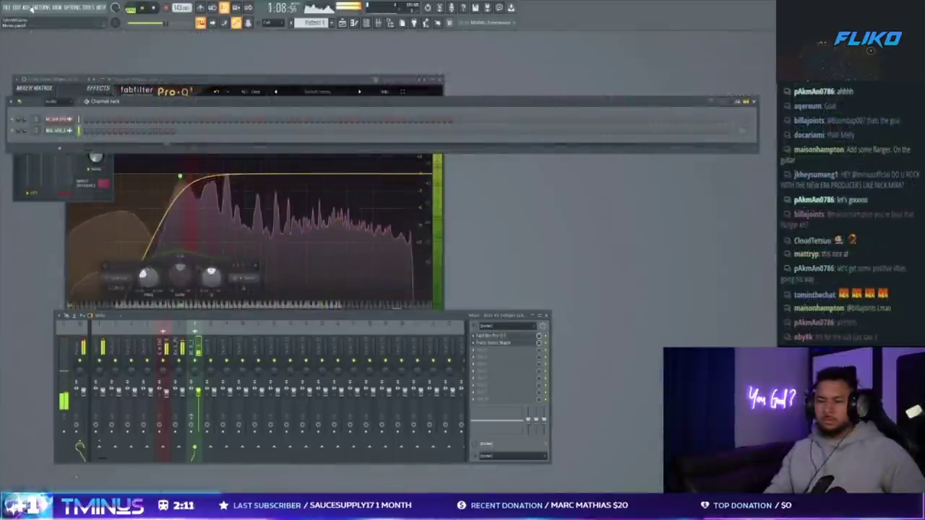
{"action": "scroll", "coordinate": [55, 103], "scroll_direction": "up", "scroll_amount": 1}
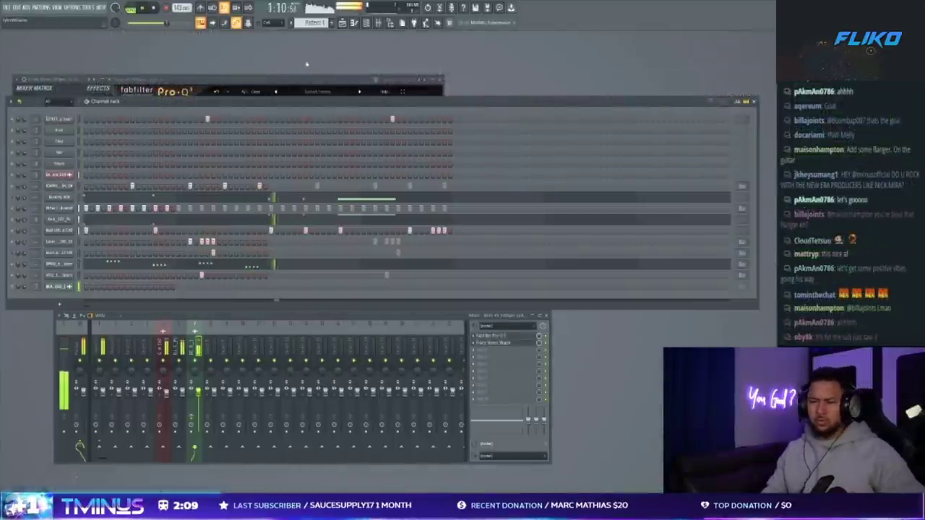
{"action": "left_click", "coordinate": [343, 23]}
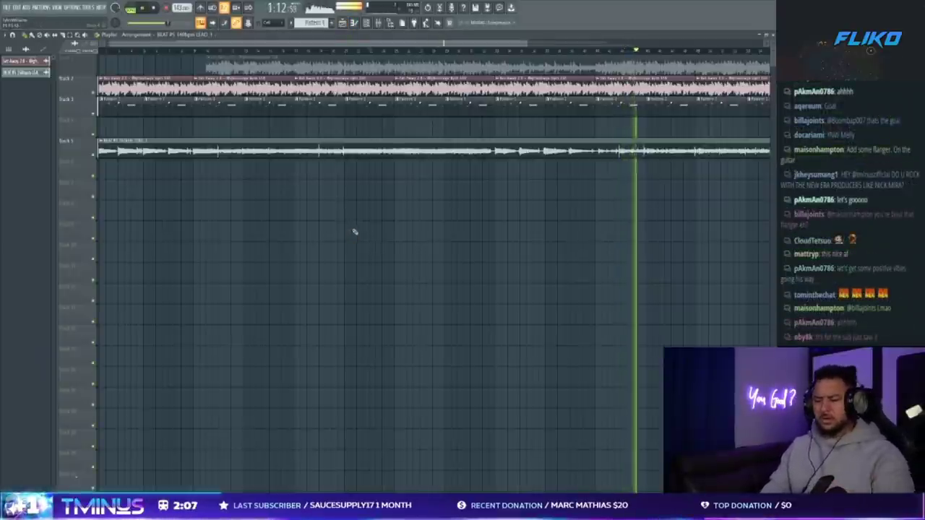
Load LFOTool on the Get Away 2.0 mixer track, adjust its LFO curve, and return to the arrangement.
{"action": "scroll", "coordinate": [346, 235], "scroll_direction": "down", "scroll_amount": 1}
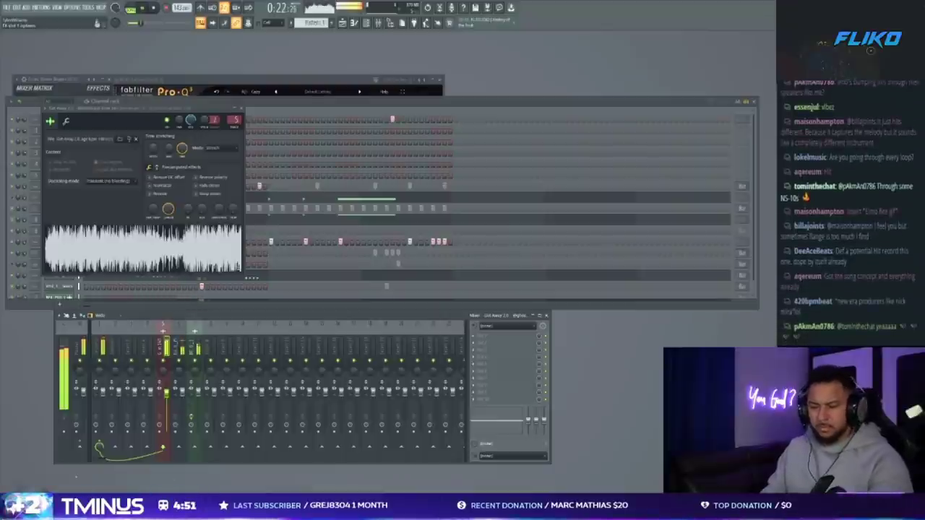
{"action": "left_click_drag", "start_coordinate": [119, 149], "coordinate": [110, 133]}
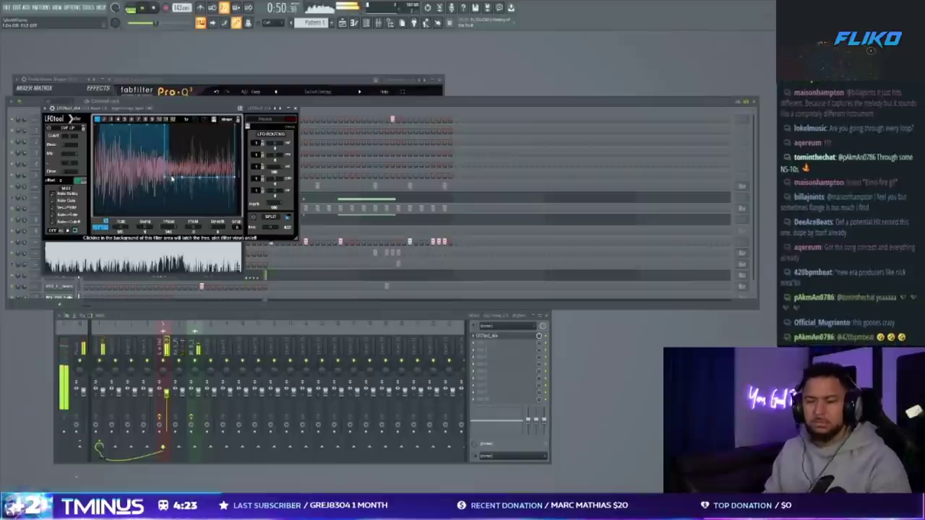
{"action": "left_click", "coordinate": [295, 108]}
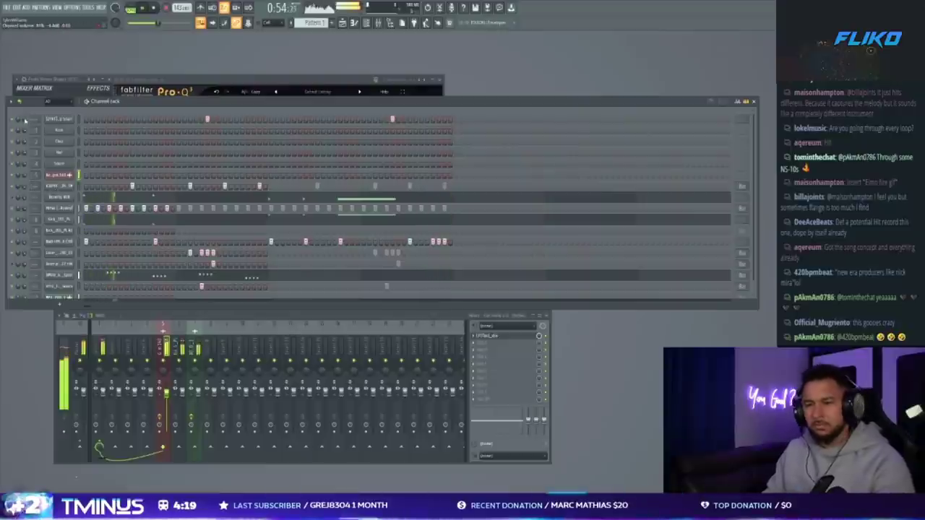
{"action": "left_click", "coordinate": [342, 24]}
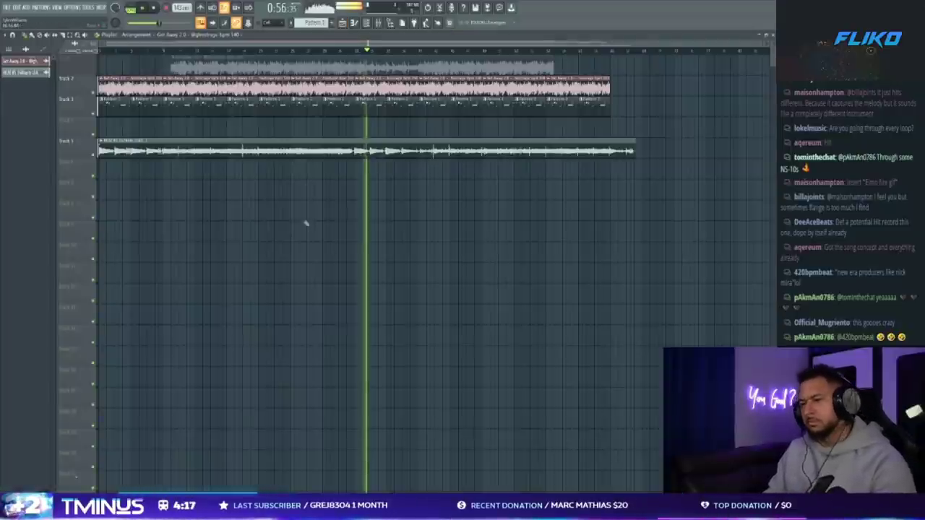
Load the Mellotron Flute patch in Omnisphere and move the channel's root note a few semitones below C5.
{"action": "key", "text": "F5"}
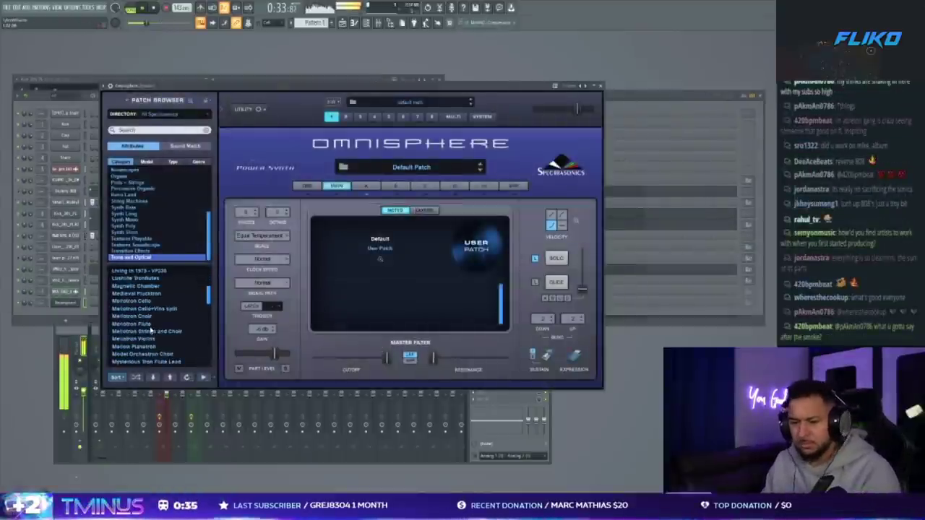
{"action": "left_click", "coordinate": [147, 324]}
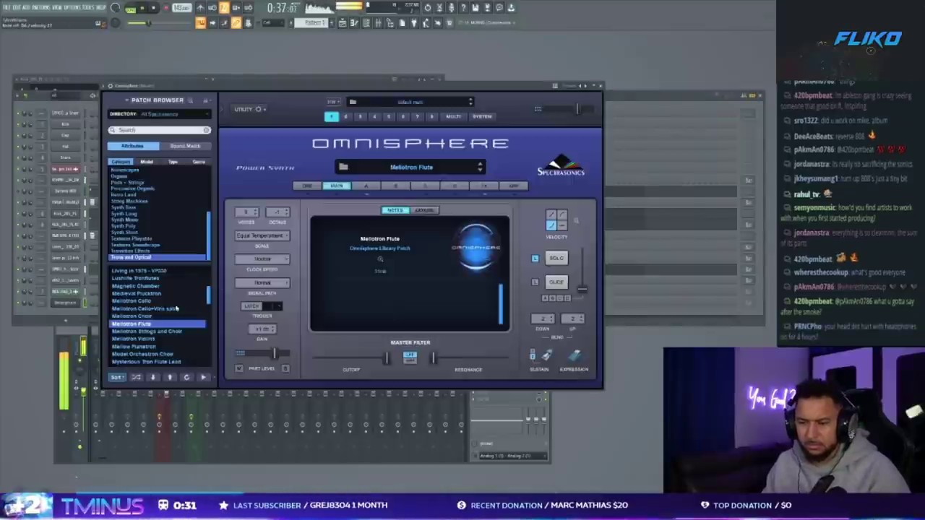
{"action": "left_click", "coordinate": [139, 99]}
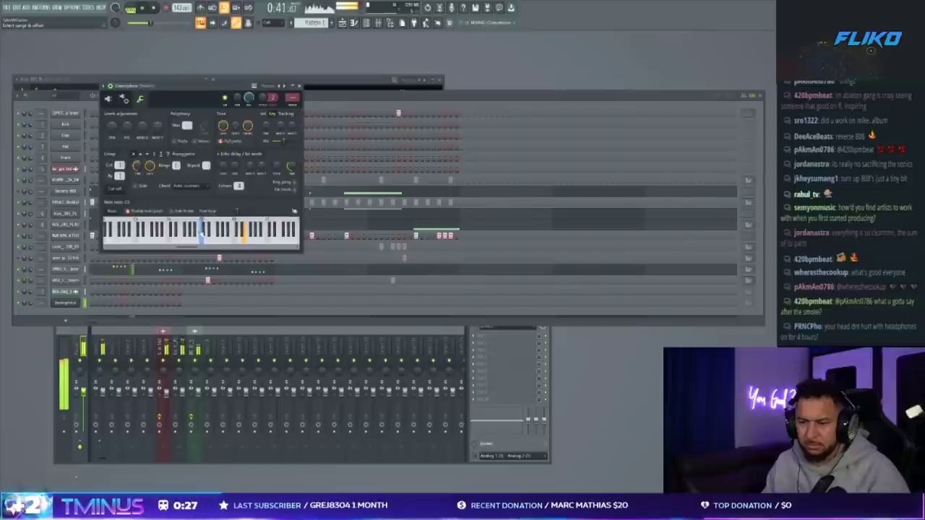
{"action": "left_click", "coordinate": [191, 233]}
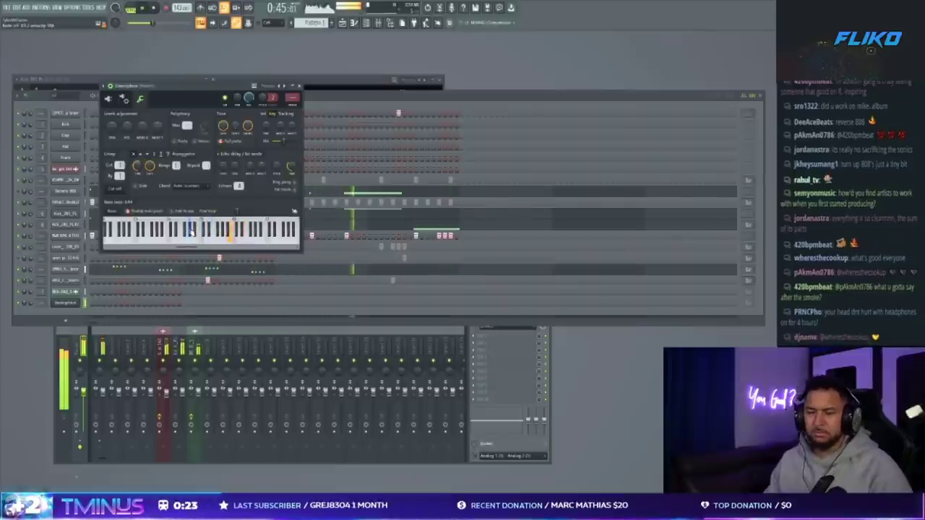
Open layer A of the Mellotron Flute patch and shift its oscillator Timbre upward.
{"action": "left_click", "coordinate": [140, 99]}
{"action": "left_click", "coordinate": [367, 203]}
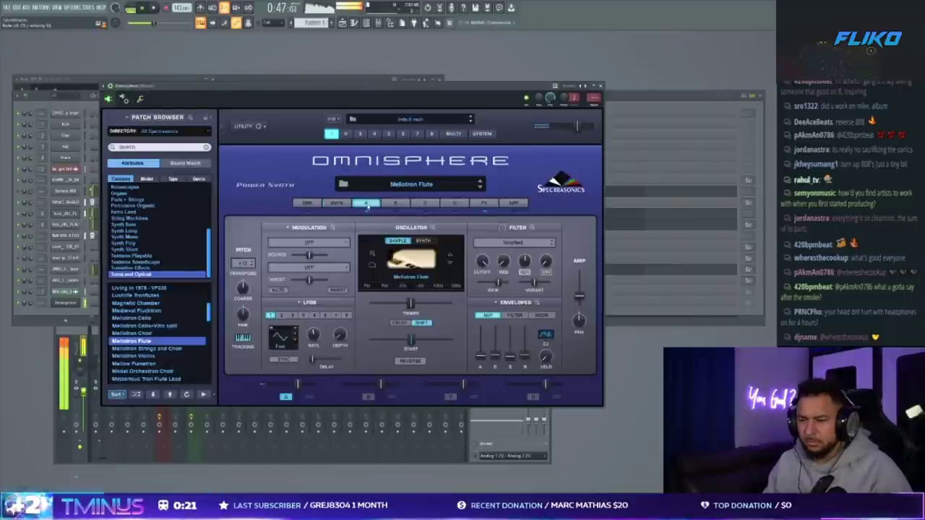
{"action": "left_click_drag", "start_coordinate": [410, 303], "coordinate": [435, 307]}
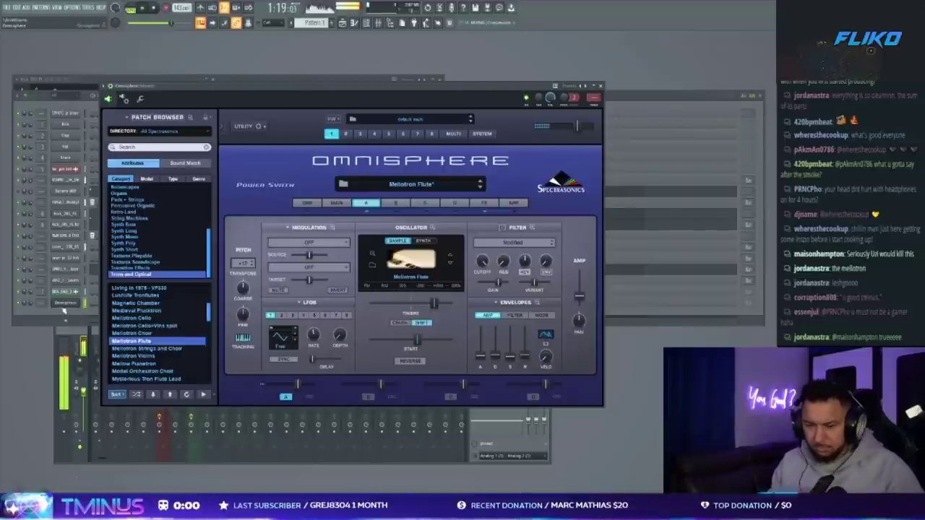
Open the Omnisphere channel's piano roll and draw an opening C6 note about one and a half bars long.
{"action": "left_click", "coordinate": [63, 306]}
{"action": "key", "text": "F7"}
{"action": "left_click", "coordinate": [25, 186]}
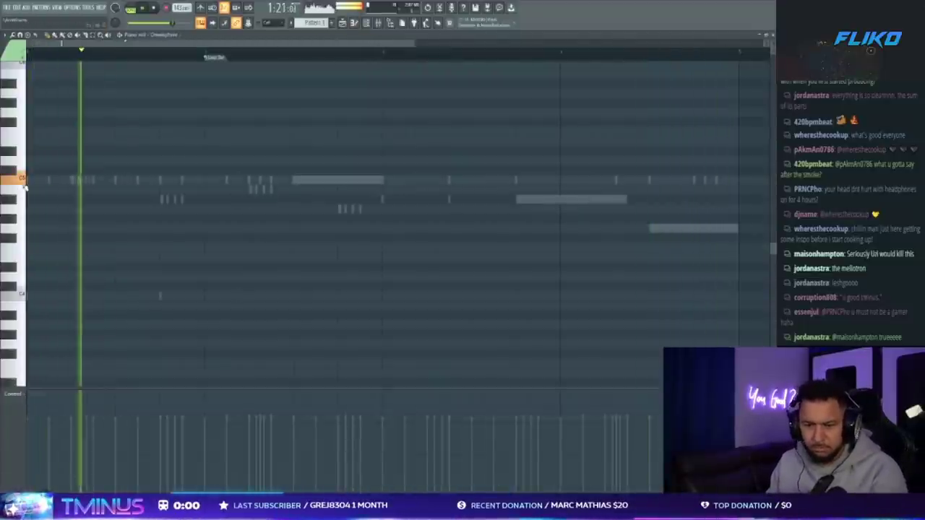
{"action": "scroll", "coordinate": [22, 187], "scroll_direction": "up", "scroll_amount": 4}
{"action": "left_click", "coordinate": [36, 184]}
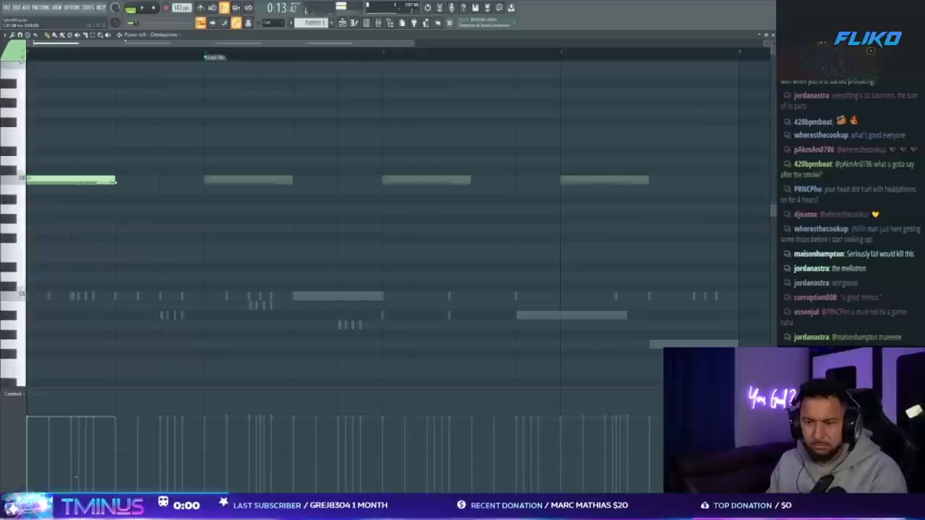
{"action": "left_click_drag", "start_coordinate": [114, 181], "coordinate": [315, 181]}
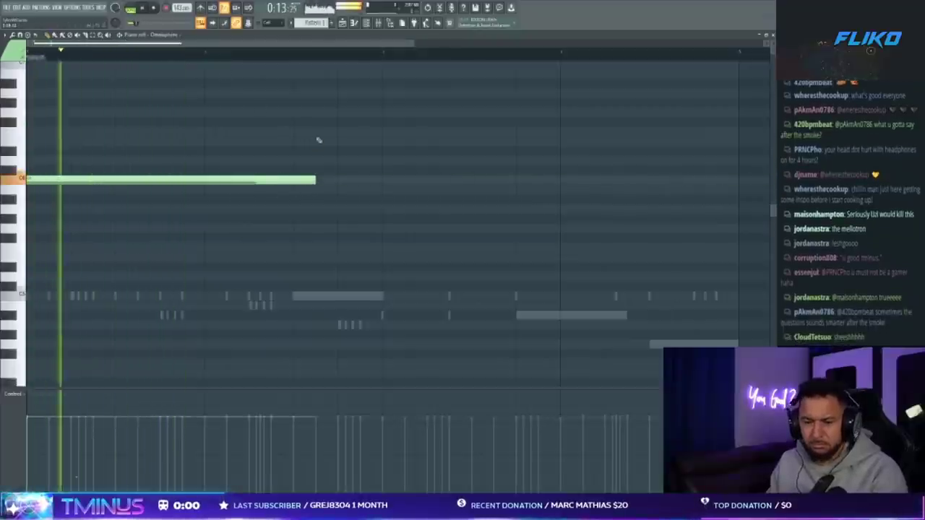
{"action": "left_click_drag", "start_coordinate": [313, 180], "coordinate": [292, 182]}
Follow the opening note with a short D6, a short E6 and a longer D6, and play the pattern.
{"action": "left_click", "coordinate": [301, 162]}
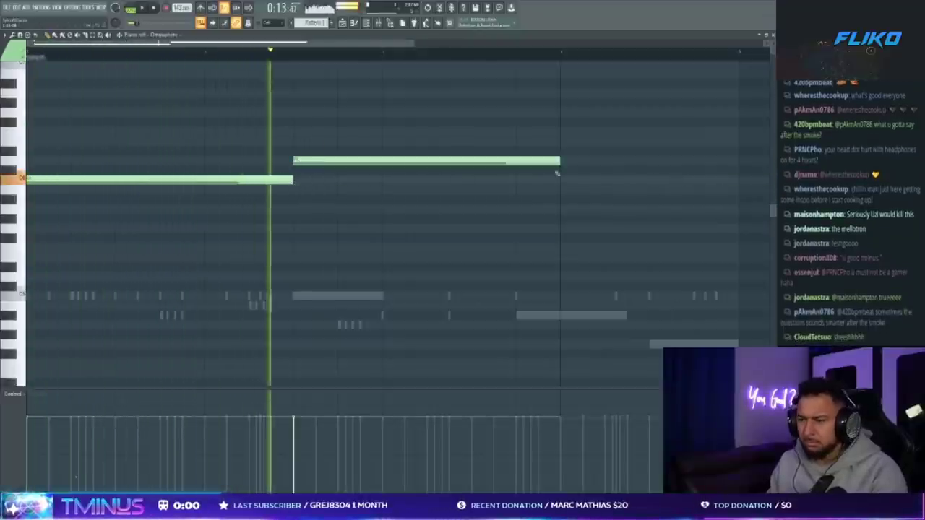
{"action": "left_click_drag", "start_coordinate": [559, 161], "coordinate": [305, 160]}
{"action": "left_click", "coordinate": [310, 141]}
{"action": "left_click", "coordinate": [323, 160]}
{"action": "key", "text": "space"}
Shorten the opening C6 note and fill the gap before the short D6 with an A5 note.
{"action": "left_click_drag", "start_coordinate": [295, 182], "coordinate": [205, 190]}
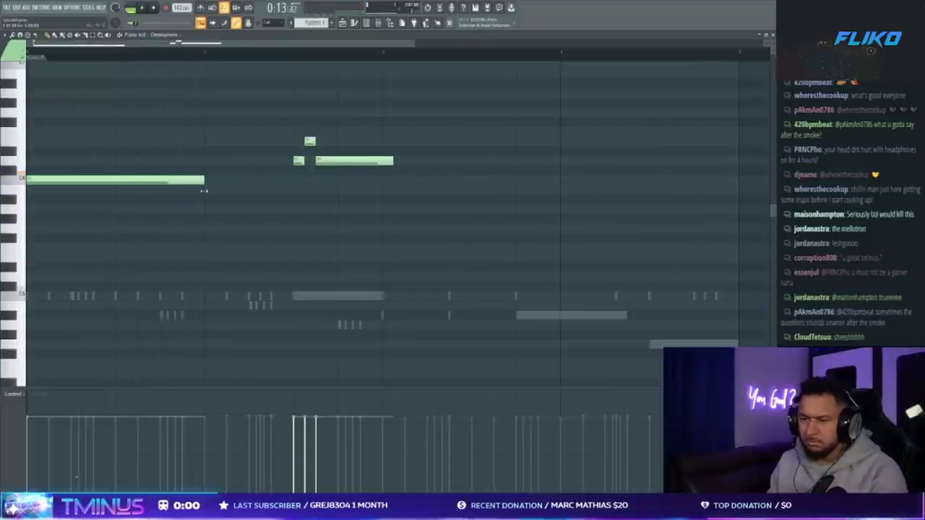
{"action": "left_click", "coordinate": [174, 209]}
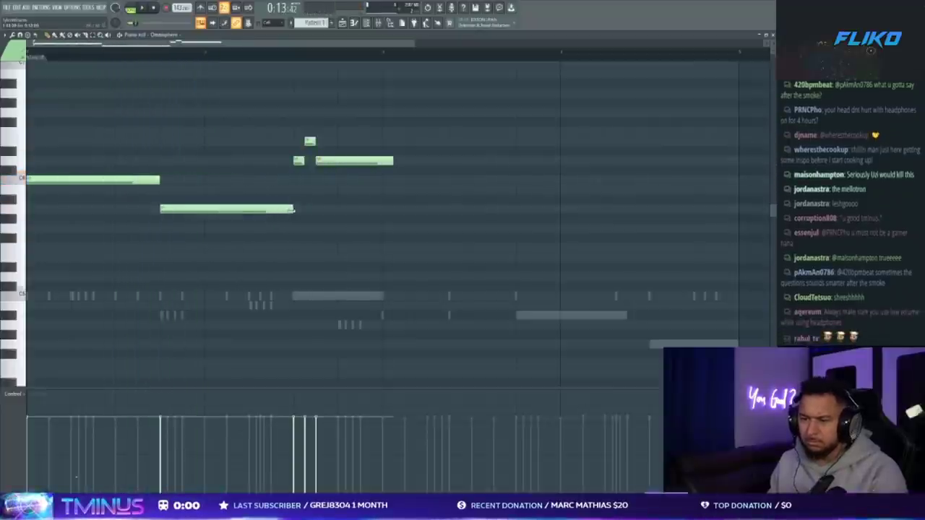
{"action": "left_click_drag", "start_coordinate": [181, 209], "coordinate": [154, 209]}
Enable Solo and Glide on the Mellotron Flute patch and raise the glide time.
{"action": "key", "text": "F7"}
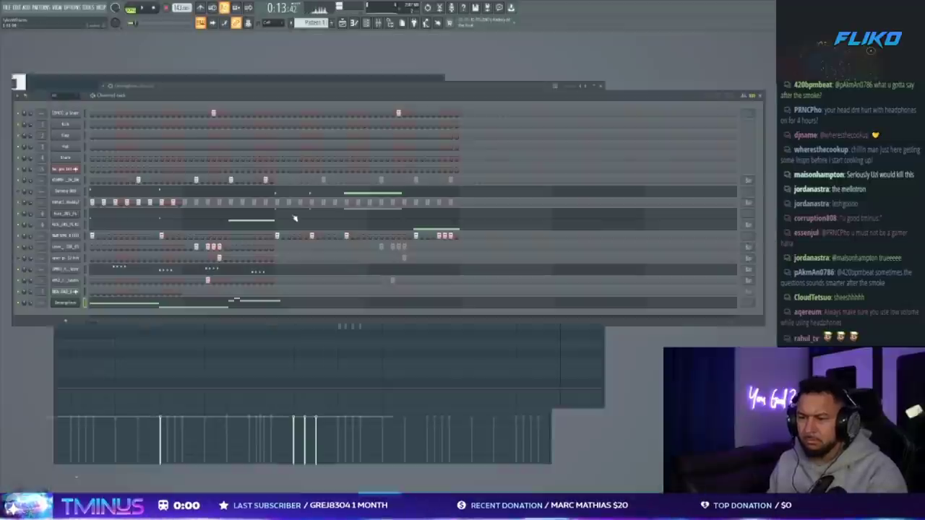
{"action": "left_click", "coordinate": [66, 303]}
{"action": "left_click", "coordinate": [67, 303]}
{"action": "left_click", "coordinate": [337, 203]}
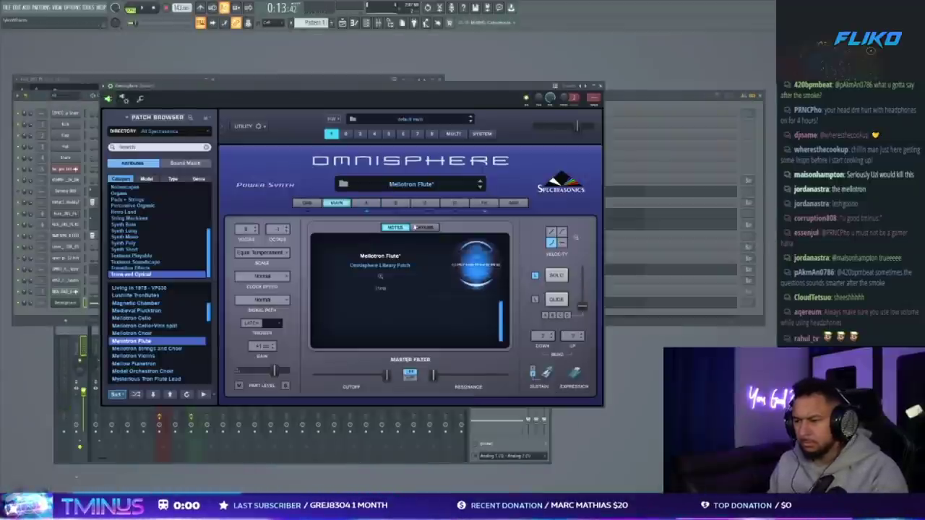
{"action": "left_click", "coordinate": [556, 276]}
{"action": "left_click", "coordinate": [556, 300]}
{"action": "left_click_drag", "start_coordinate": [582, 306], "coordinate": [584, 302]}
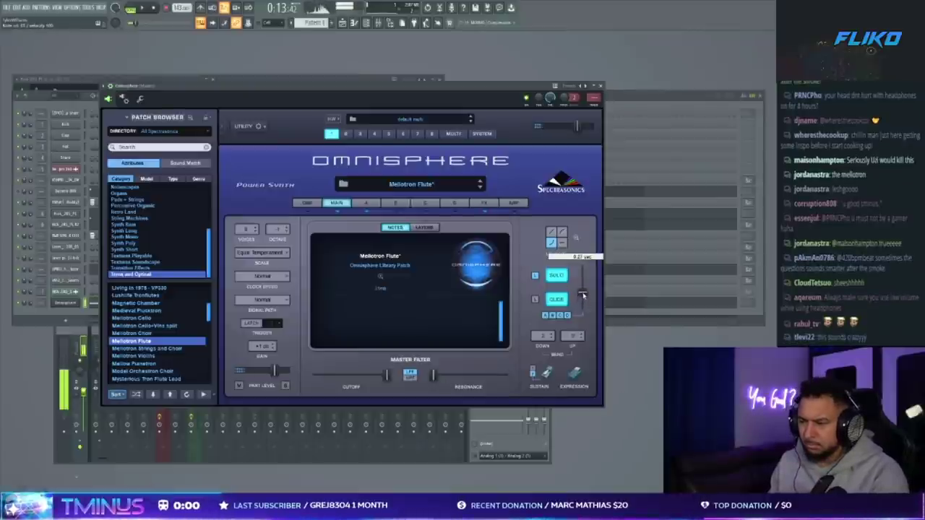
Start the A5 note earlier so it overlaps the opening C6, keeping its end at the short D6, and play it.
{"action": "left_click", "coordinate": [86, 304]}
{"action": "left_click", "coordinate": [119, 303]}
{"action": "left_click_drag", "start_coordinate": [178, 209], "coordinate": [155, 209]}
{"action": "key", "text": "space"}
{"action": "left_click_drag", "start_coordinate": [271, 209], "coordinate": [293, 209]}
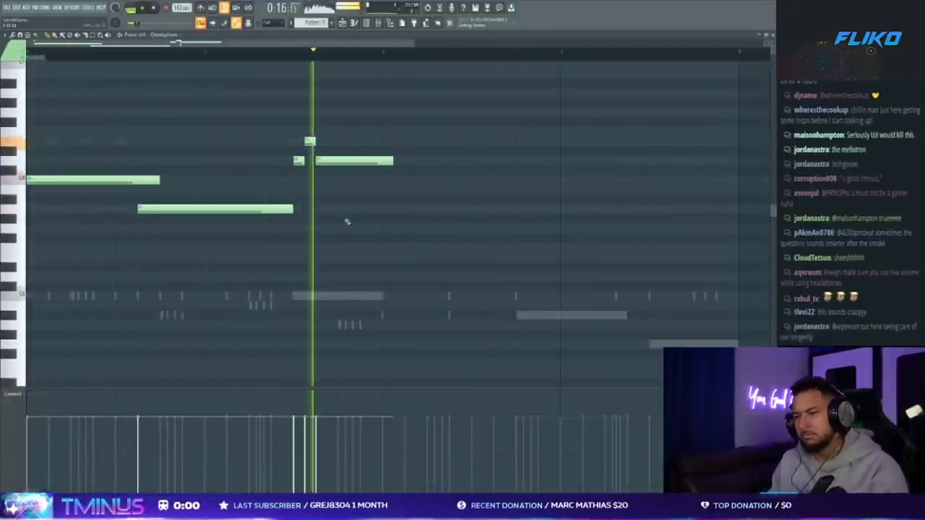
Reopen the Omnisphere flute patch and reduce its glide time.
{"action": "key", "text": "Escape"}
{"action": "left_click", "coordinate": [74, 305]}
{"action": "left_click", "coordinate": [73, 305]}
{"action": "left_click", "coordinate": [612, 320]}
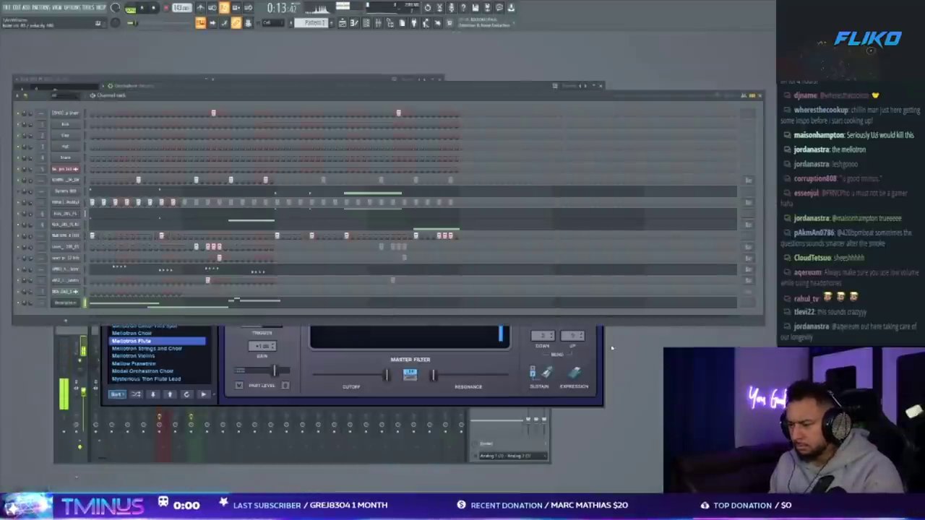
{"action": "left_click", "coordinate": [600, 332]}
{"action": "left_click_drag", "start_coordinate": [583, 295], "coordinate": [582, 304]}
{"action": "left_click", "coordinate": [611, 320]}
Shift the C6-to-A5 overlap slightly later and trim the A5 note to end at the short D6.
{"action": "key", "text": "F7"}
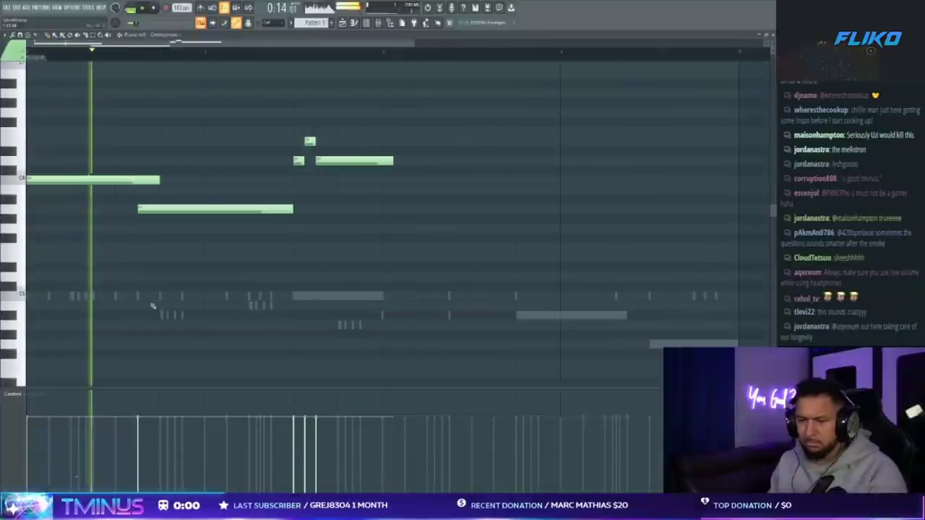
{"action": "mouse_move", "coordinate": [156, 209]}
{"action": "left_mouse_down"}
{"action": "mouse_move", "coordinate": [177, 209]}
{"action": "mouse_move", "coordinate": [171, 180]}
{"action": "mouse_move", "coordinate": [164, 209]}
{"action": "left_mouse_up"}
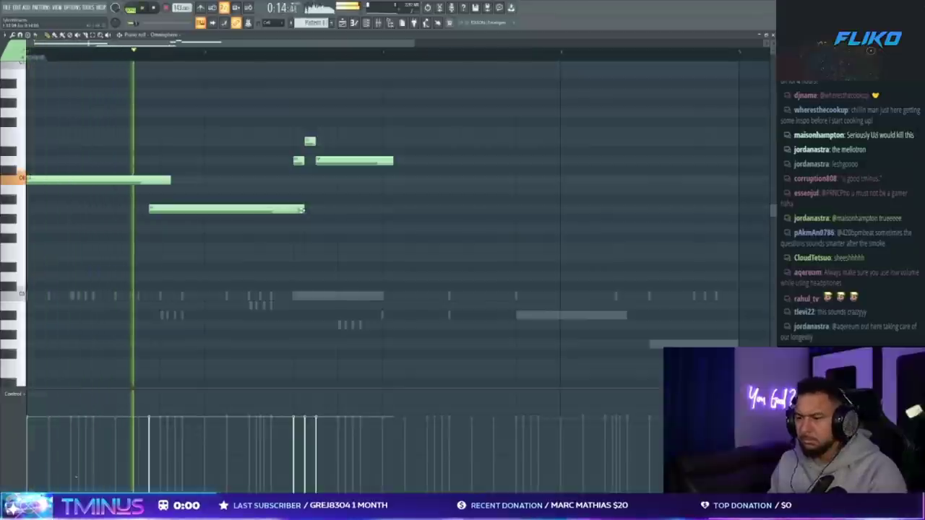
{"action": "left_click_drag", "start_coordinate": [303, 209], "coordinate": [293, 209]}
{"action": "key", "text": "space"}
Shorten the longer D6 and add a short B5, a short A5 and a long B5 starting at bar 3.
{"action": "left_click_drag", "start_coordinate": [387, 163], "coordinate": [375, 163]}
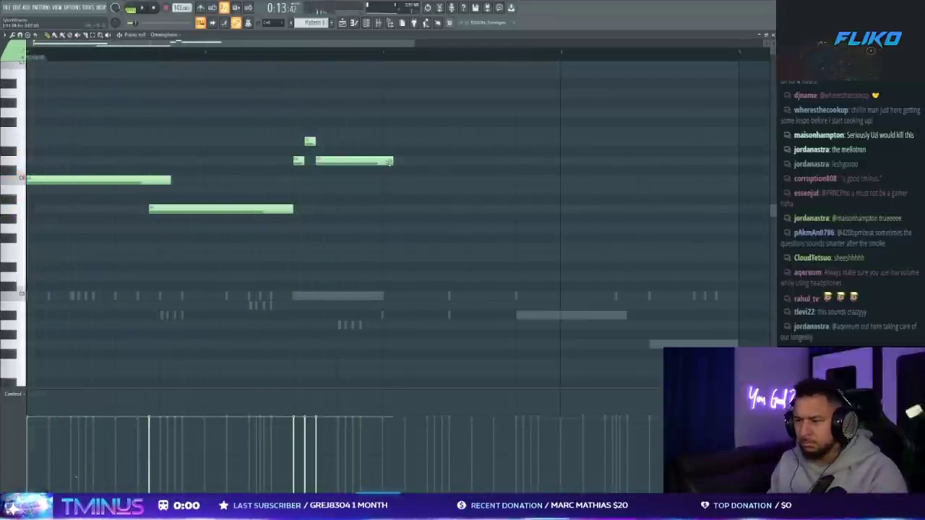
{"action": "left_click", "coordinate": [364, 180]}
{"action": "left_click_drag", "start_coordinate": [367, 181], "coordinate": [514, 189]}
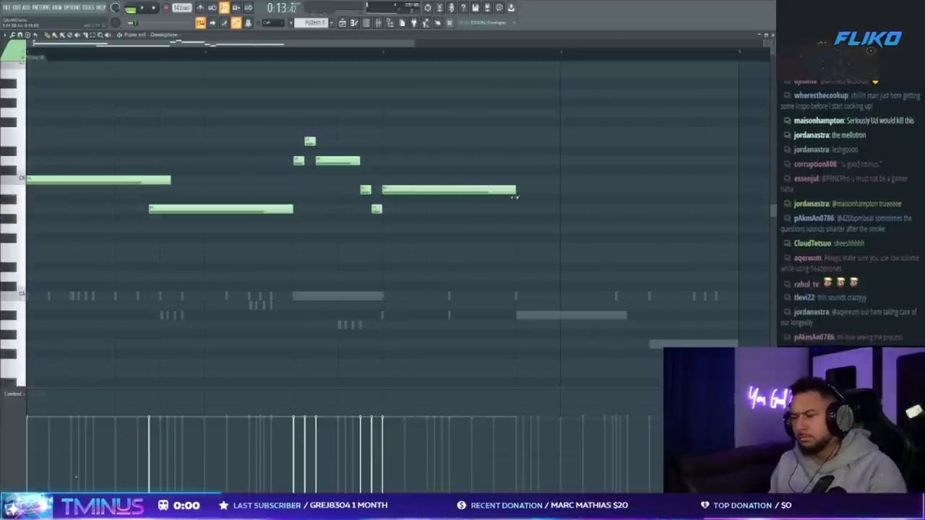
Add a G5 note after the long B5, extend it to the end of bar 4, and remove the trial C6.
{"action": "left_click", "coordinate": [522, 228]}
{"action": "scroll", "coordinate": [522, 227], "scroll_direction": "down", "scroll_amount": 3}
{"action": "left_click", "coordinate": [476, 180]}
{"action": "mouse_move", "coordinate": [475, 180]}
{"action": "left_mouse_down"}
{"action": "mouse_move", "coordinate": [479, 159]}
{"action": "mouse_move", "coordinate": [491, 185]}
{"action": "left_mouse_up"}
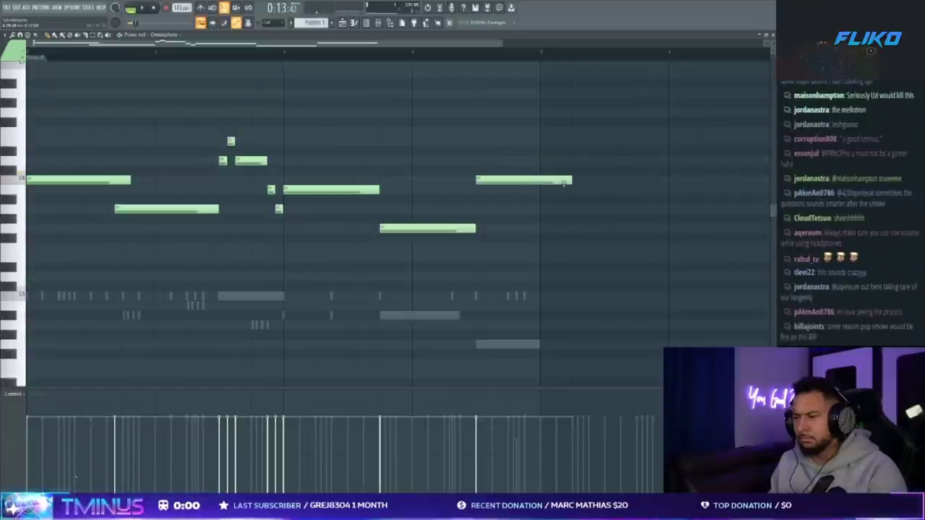
{"action": "left_click_drag", "start_coordinate": [572, 180], "coordinate": [540, 228]}
{"action": "right_click", "coordinate": [479, 209]}
{"action": "key", "text": "space"}
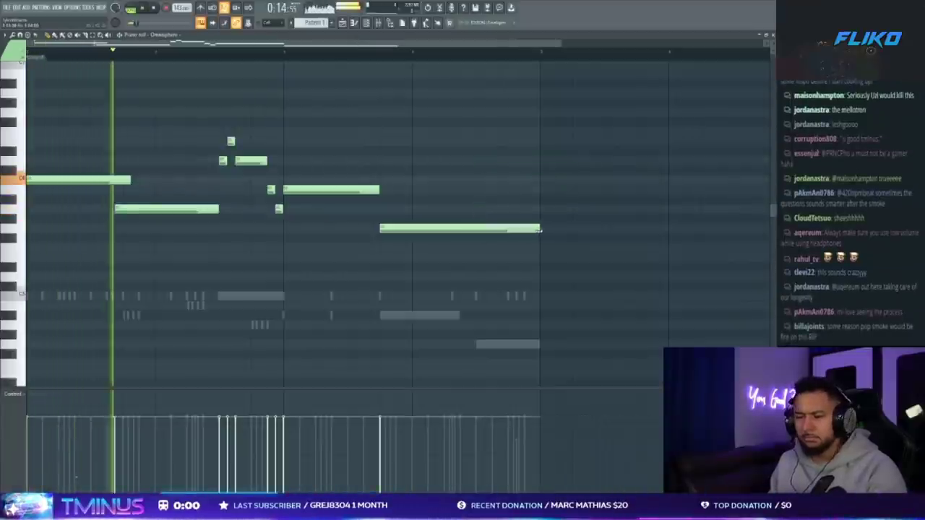
Shorten the final G5, end bar 4 on an overlapping E5 note, and start the G5 slightly earlier over the B5.
{"action": "key", "text": "Escape"}
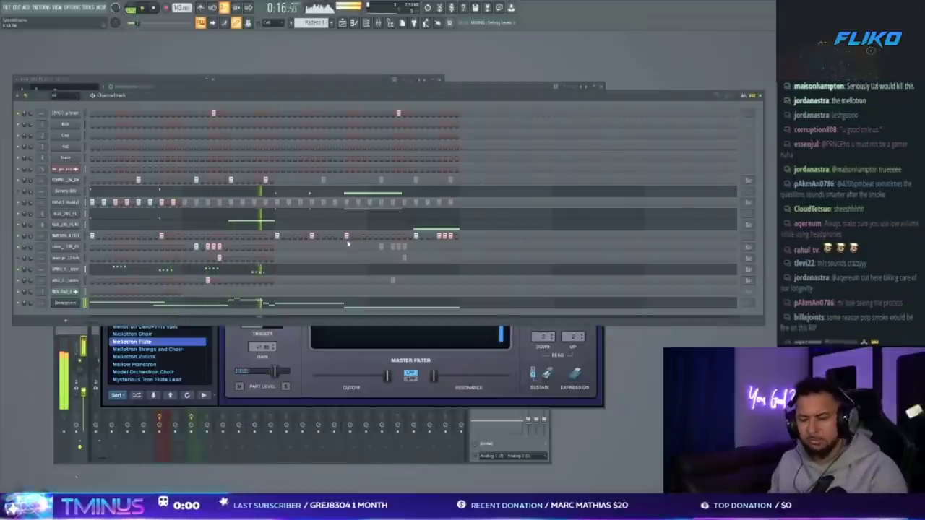
{"action": "left_click", "coordinate": [109, 306]}
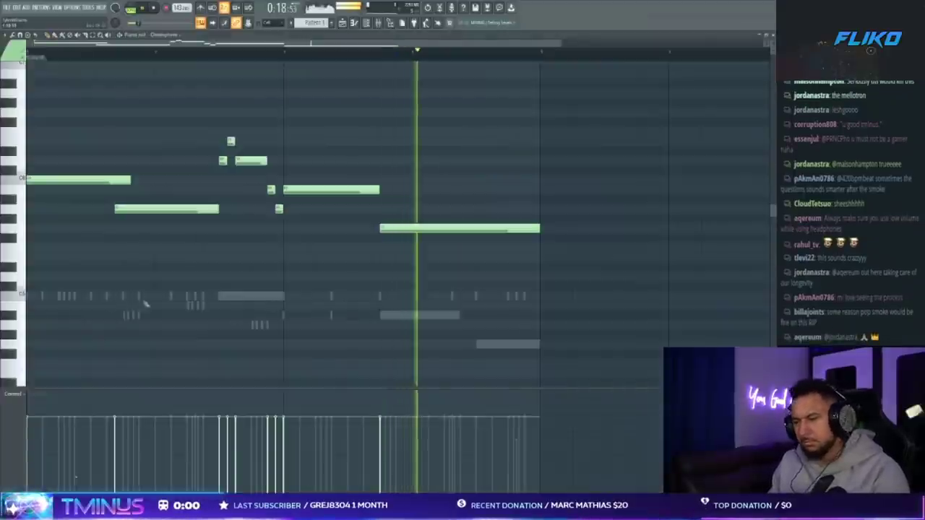
{"action": "left_click_drag", "start_coordinate": [464, 245], "coordinate": [482, 257]}
{"action": "left_click_drag", "start_coordinate": [571, 257], "coordinate": [539, 257]}
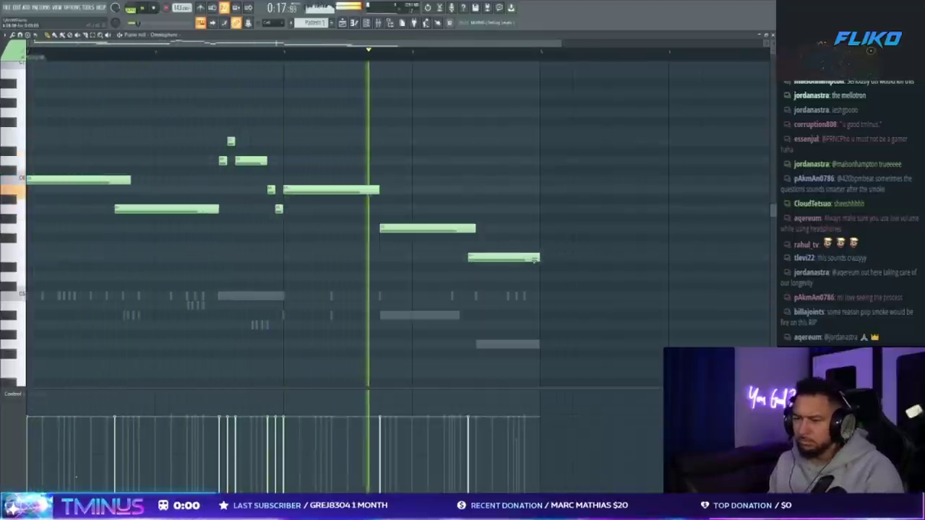
{"action": "left_click_drag", "start_coordinate": [381, 228], "coordinate": [371, 228]}
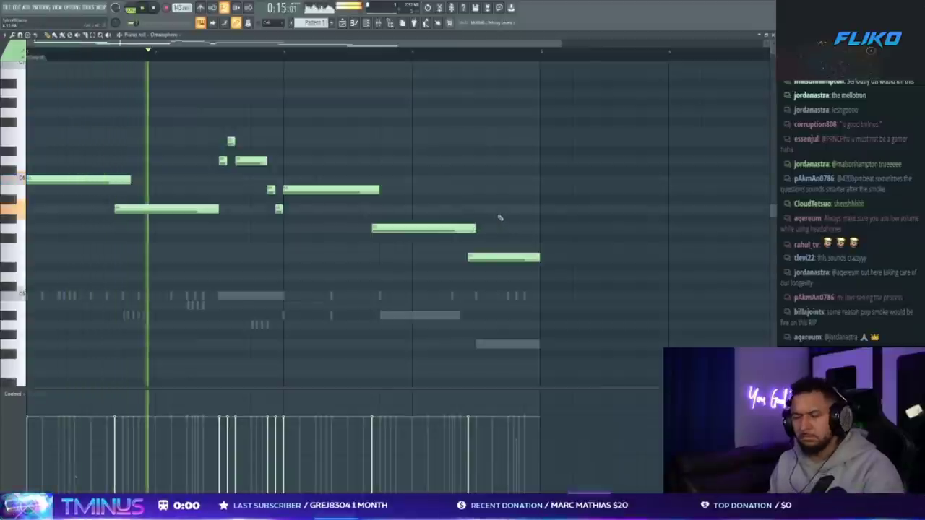
Replace FabFilter Saturn with FabFilter Pro-R on the Omnisphere mixer track.
{"action": "key", "text": "F7"}
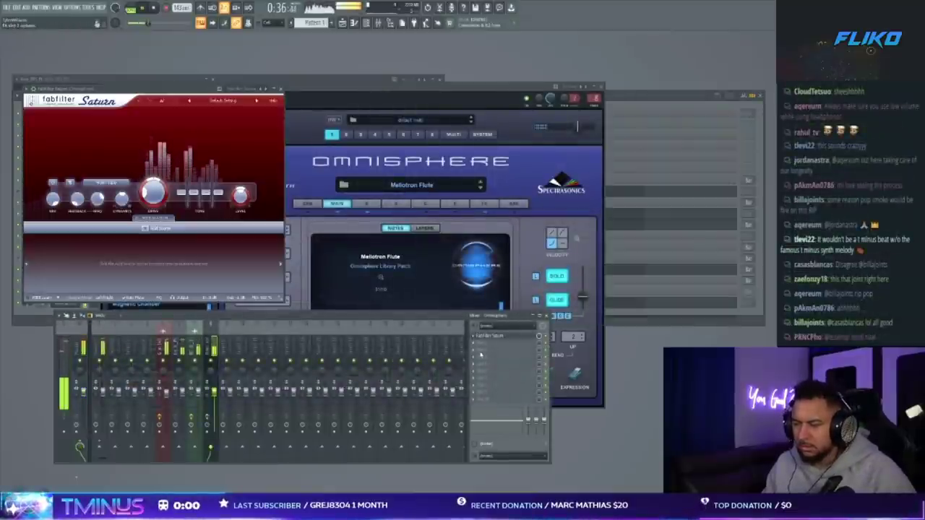
{"action": "left_click", "coordinate": [474, 338]}
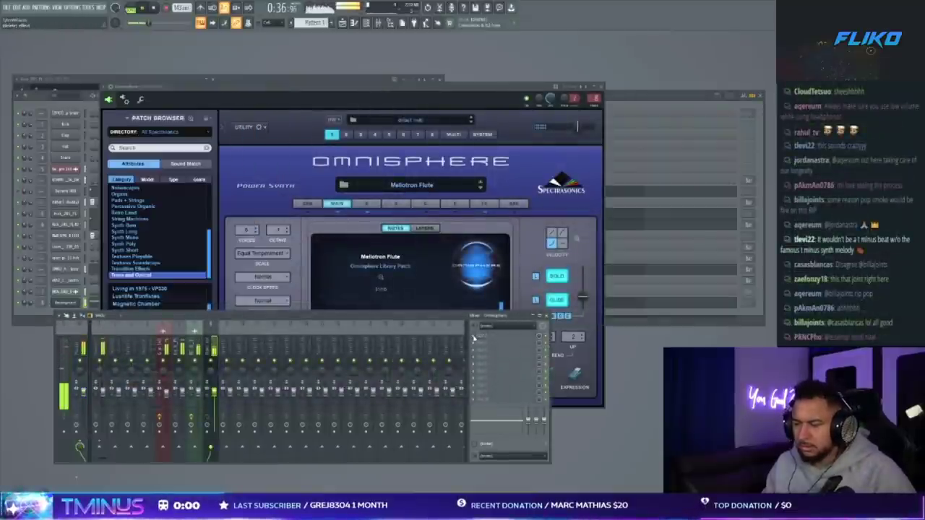
{"action": "left_click", "coordinate": [493, 368]}
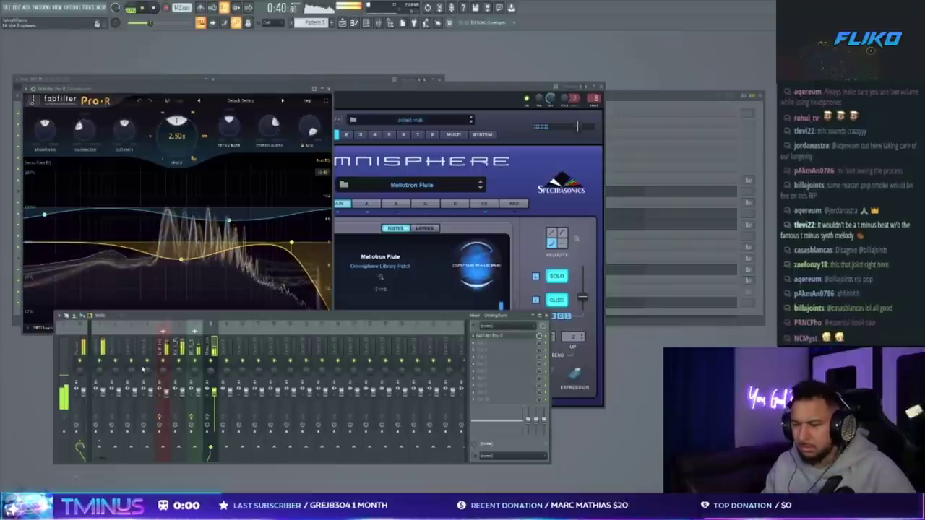
Reshape Pro-R's post EQ and decay curve toward a brighter reverb with a longer high-frequency decay, and lower its mix.
{"action": "left_click", "coordinate": [258, 190]}
{"action": "left_click_drag", "start_coordinate": [291, 242], "coordinate": [318, 242]}
{"action": "left_click_drag", "start_coordinate": [181, 259], "coordinate": [248, 226]}
{"action": "left_click_drag", "start_coordinate": [305, 131], "coordinate": [309, 143]}
{"action": "left_click_drag", "start_coordinate": [229, 220], "coordinate": [302, 189]}
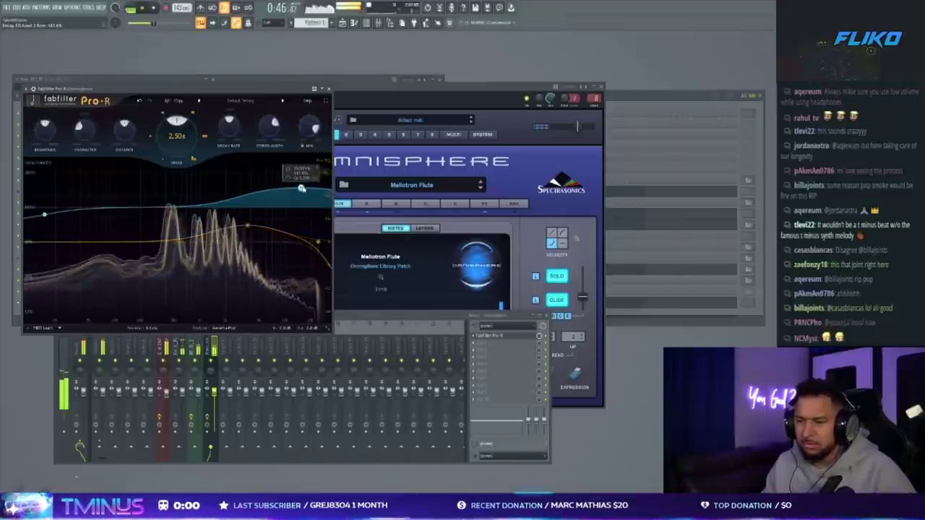
Clone the Omnisphere channel in the channel rack.
{"action": "left_click", "coordinate": [470, 346]}
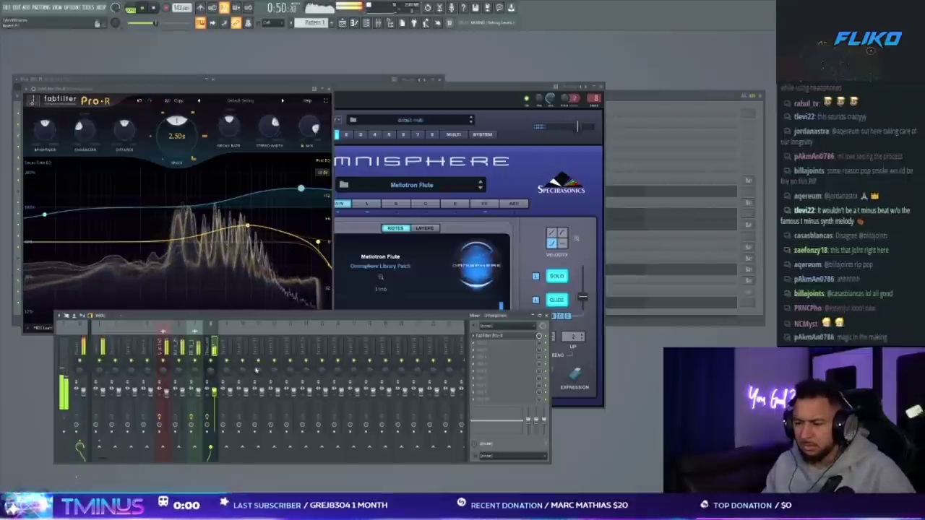
{"action": "key", "text": "F6"}
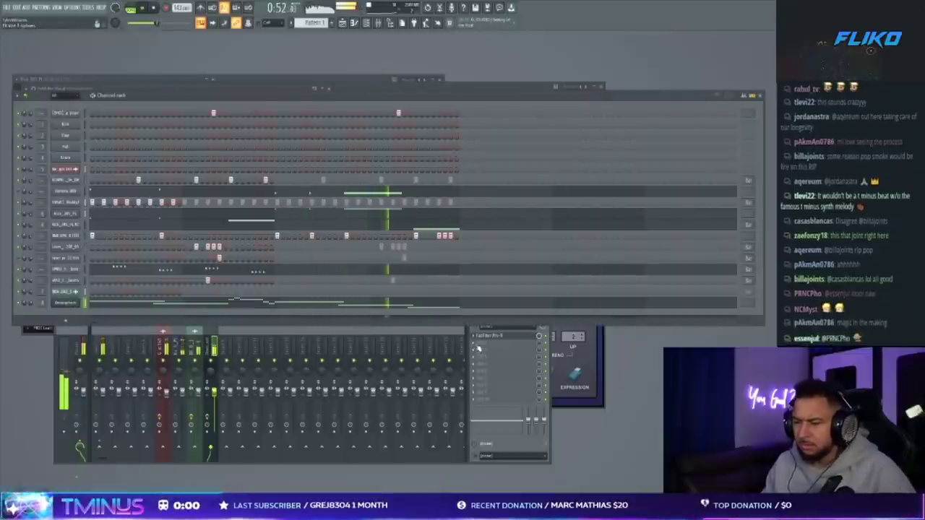
{"action": "left_click", "coordinate": [477, 348]}
{"action": "right_click", "coordinate": [65, 303]}
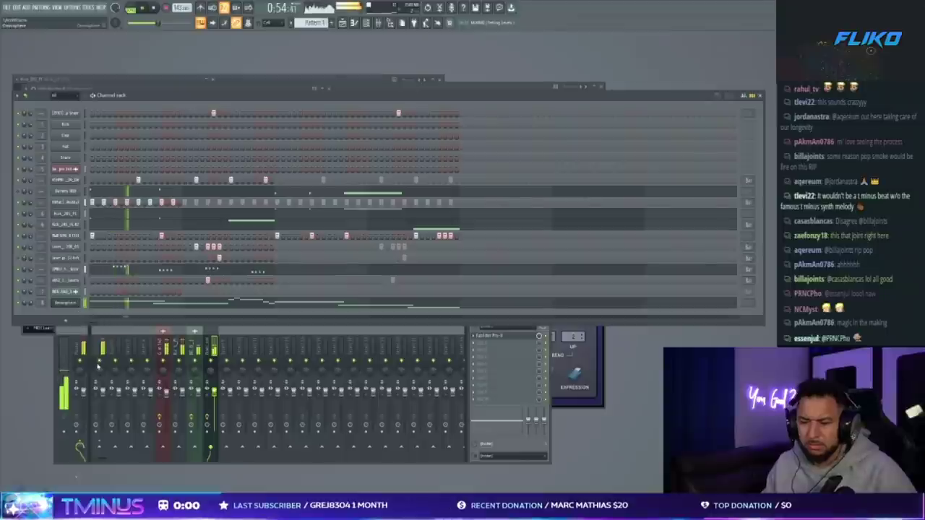
{"action": "left_click", "coordinate": [97, 328]}
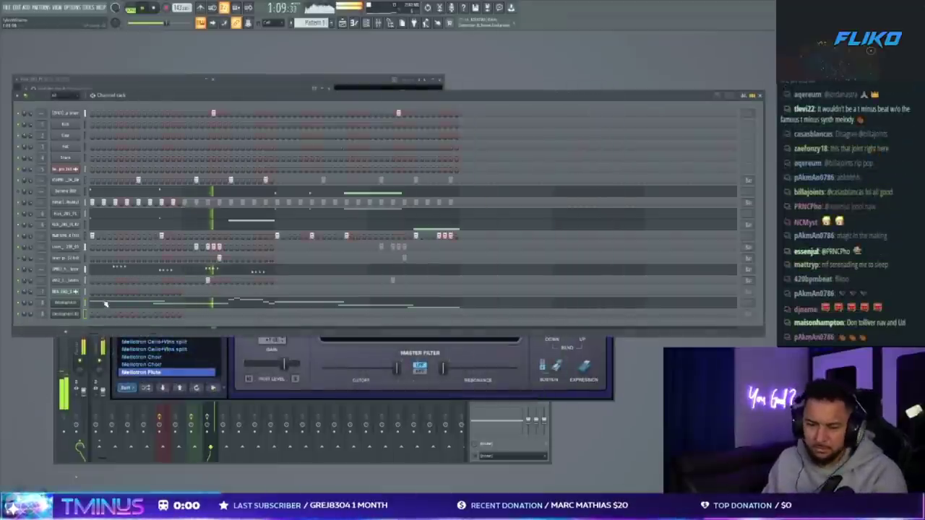
Try shifting all of the original Omnisphere channel's melody notes up an octave and one beat right, and move them back.
{"action": "left_click", "coordinate": [105, 304]}
{"action": "key", "text": "ctrl+a"}
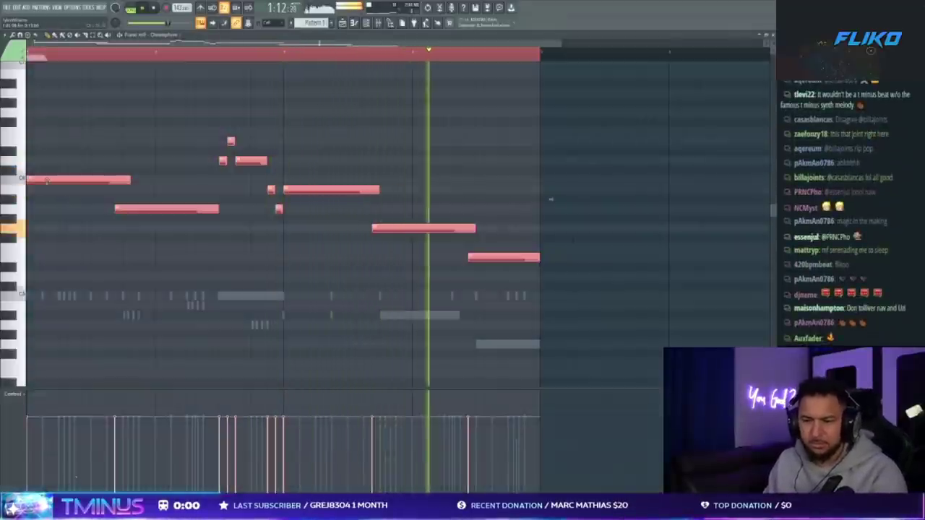
{"action": "left_click_drag", "start_coordinate": [46, 181], "coordinate": [78, 66]}
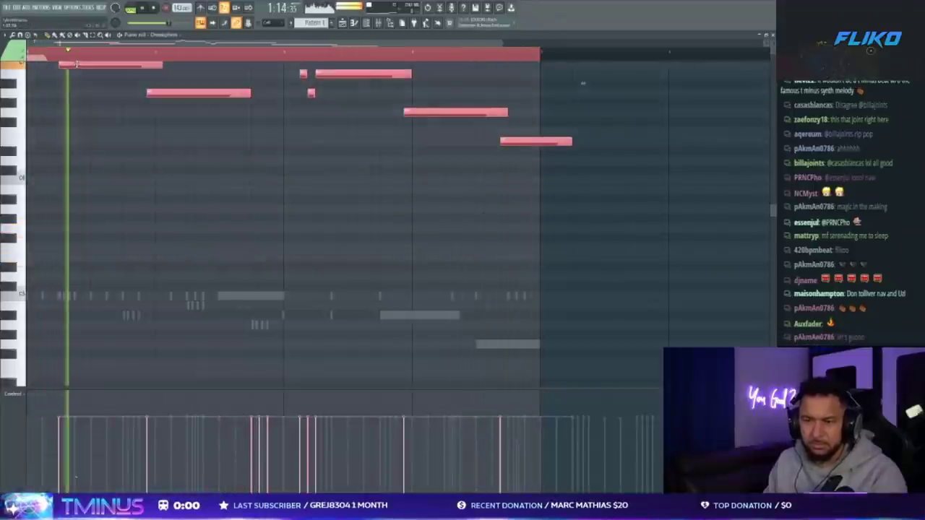
{"action": "scroll", "coordinate": [200, 209], "scroll_direction": "up", "scroll_amount": 3}
{"action": "key", "text": "ctrl+d"}
{"action": "key", "text": "ctrl+a"}
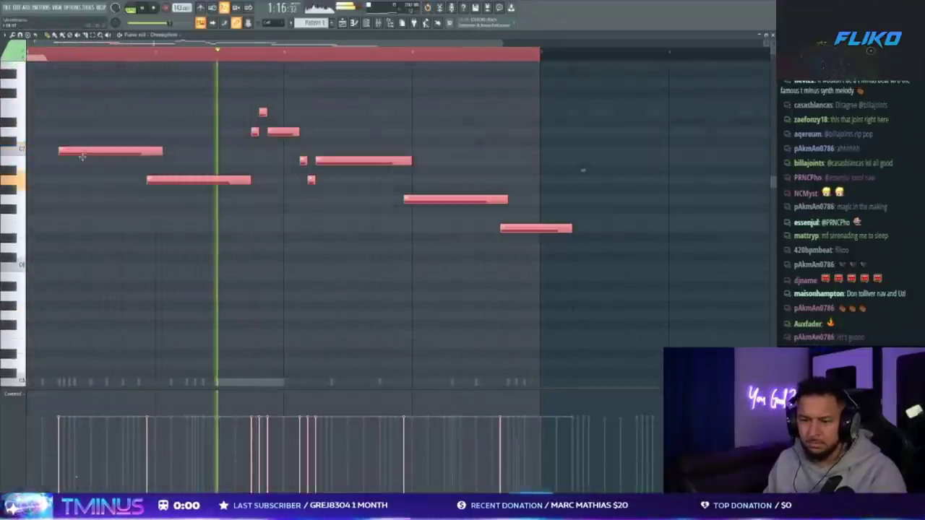
{"action": "left_click_drag", "start_coordinate": [80, 153], "coordinate": [41, 262]}
{"action": "key", "text": "Escape"}
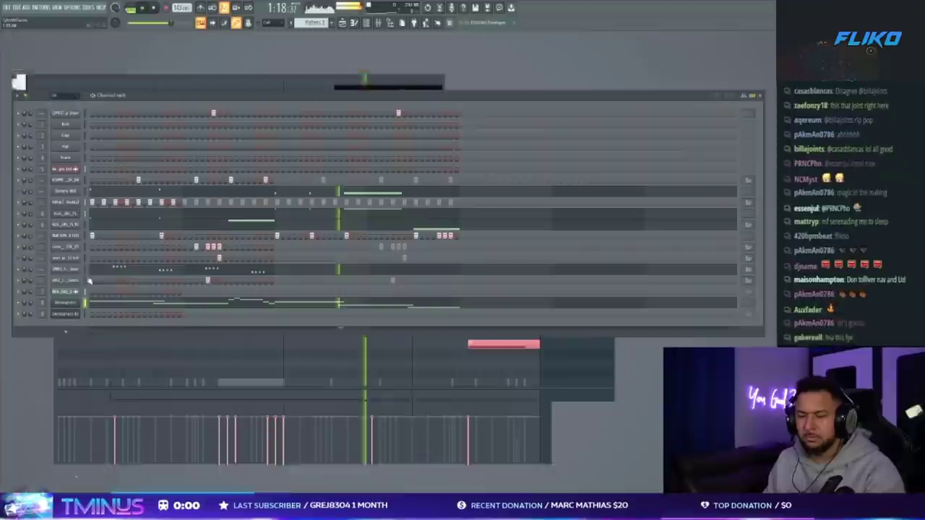
Paste the melody into the cloned Omnisphere channel and move all its notes up one octave and one beat right.
{"action": "left_click", "coordinate": [86, 314]}
{"action": "key", "text": "ctrl+v"}
{"action": "left_click", "coordinate": [103, 313]}
{"action": "key", "text": "ctrl+a"}
{"action": "left_click_drag", "start_coordinate": [34, 266], "coordinate": [65, 150]}
{"action": "key", "text": "ctrl+d"}
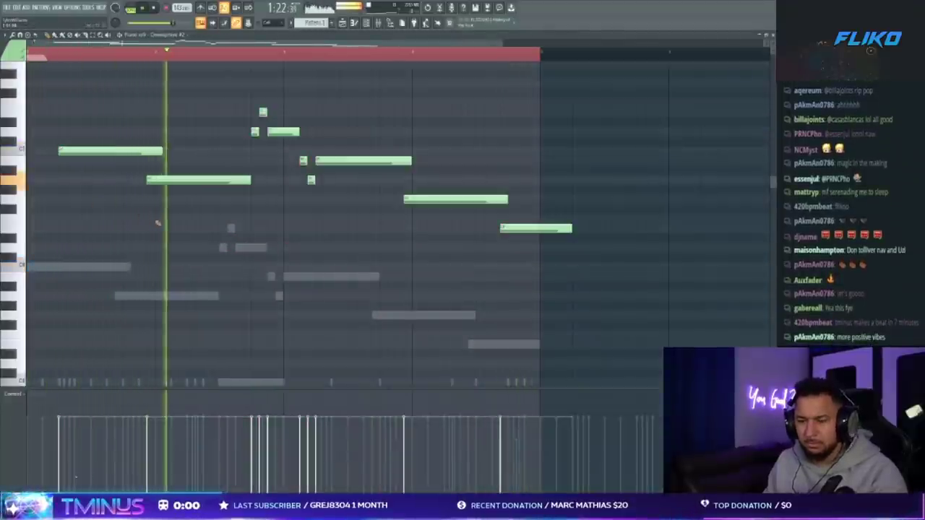
{"action": "key", "text": "Escape"}
Shorten the last note of the cloned Omnisphere melody so it ends with bar 4.
{"action": "left_click", "coordinate": [72, 315]}
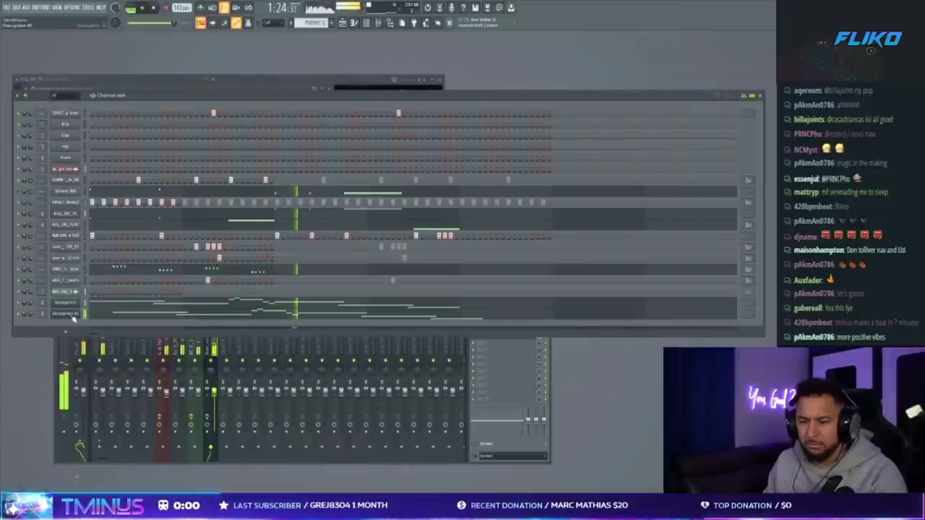
{"action": "left_click", "coordinate": [73, 315]}
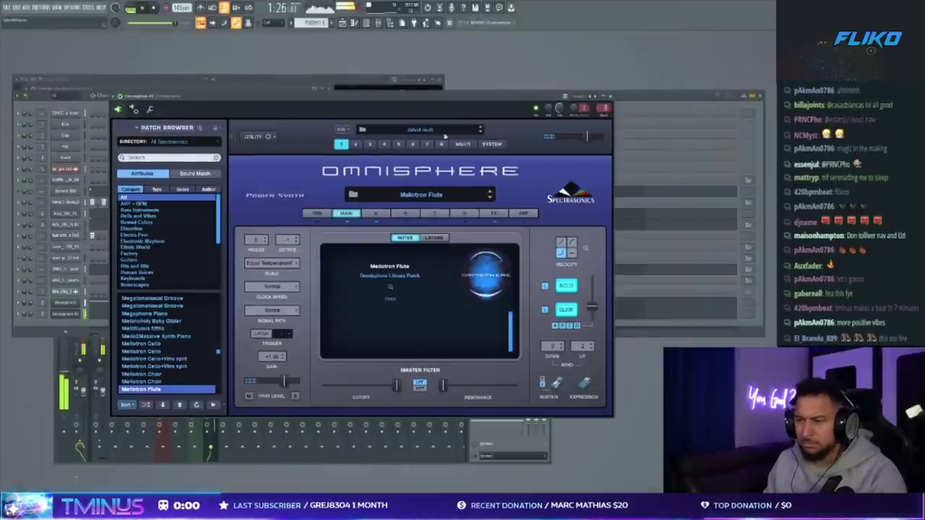
{"action": "left_click", "coordinate": [643, 97]}
{"action": "left_click", "coordinate": [410, 318]}
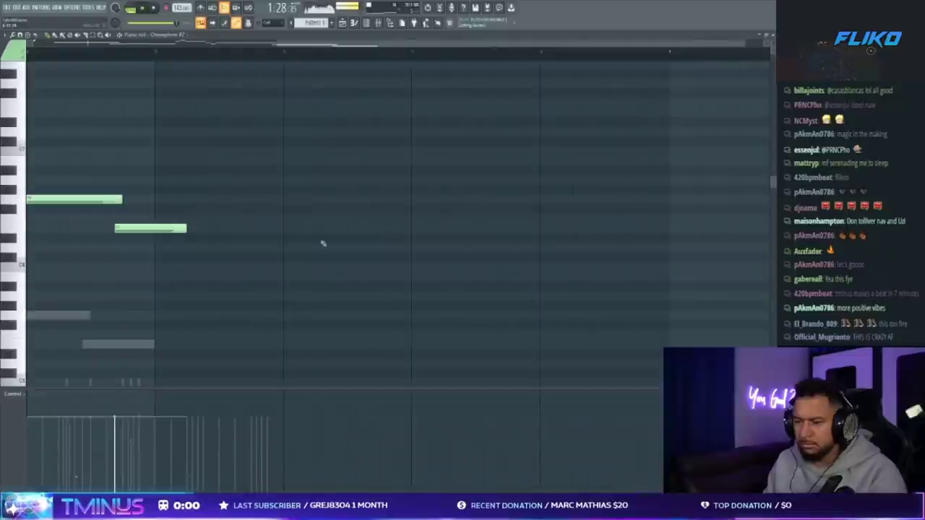
{"action": "left_click_drag", "start_coordinate": [186, 230], "coordinate": [155, 240]}
{"action": "key", "text": "Escape"}
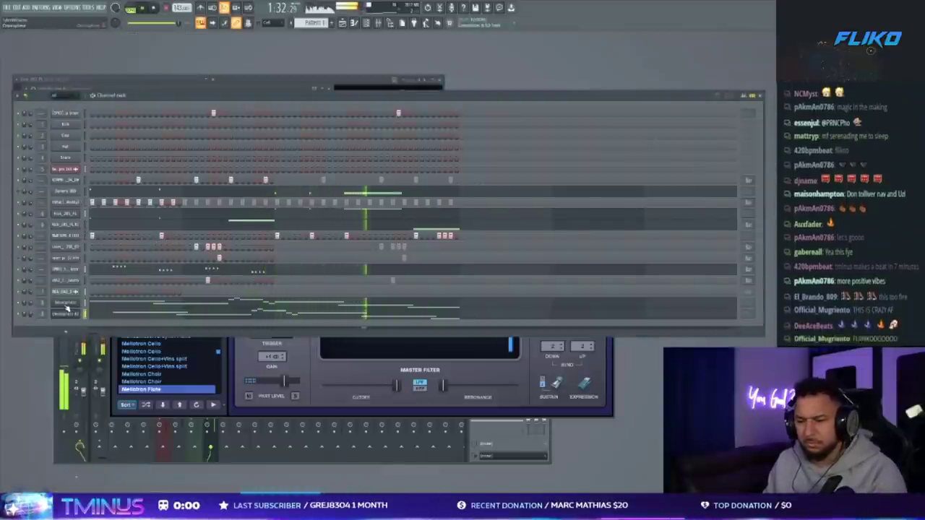
Assign the cloned Omnisphere channel to mixer track 9 and route that track to the master.
{"action": "left_click", "coordinate": [66, 304]}
{"action": "key", "text": "F9"}
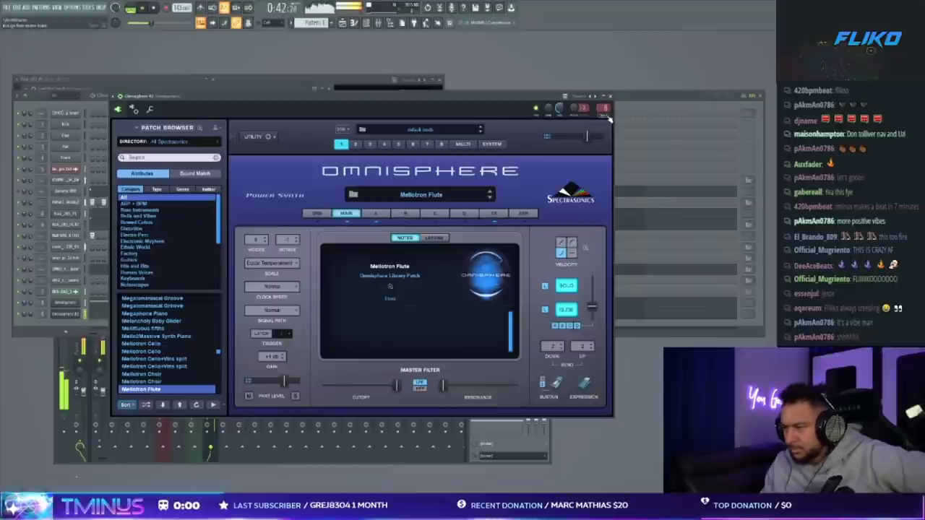
{"action": "left_click", "coordinate": [611, 119]}
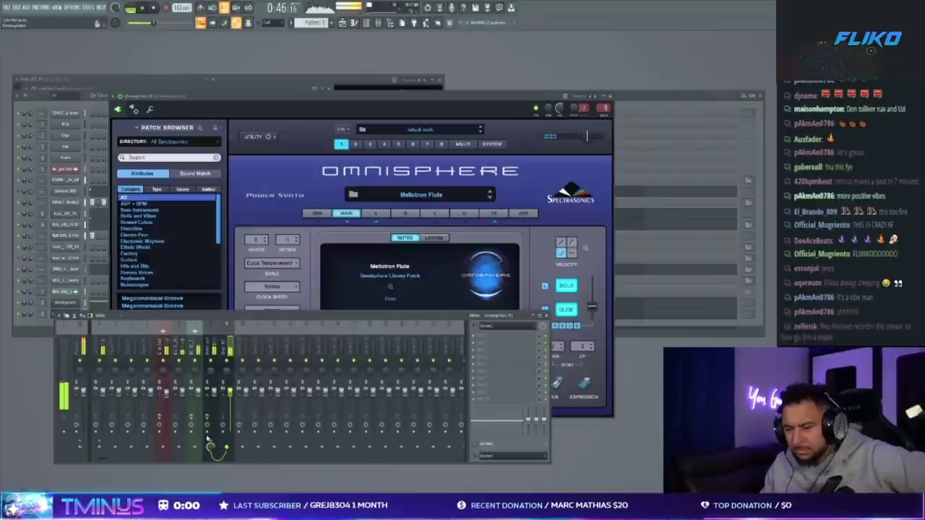
{"action": "left_click", "coordinate": [85, 460]}
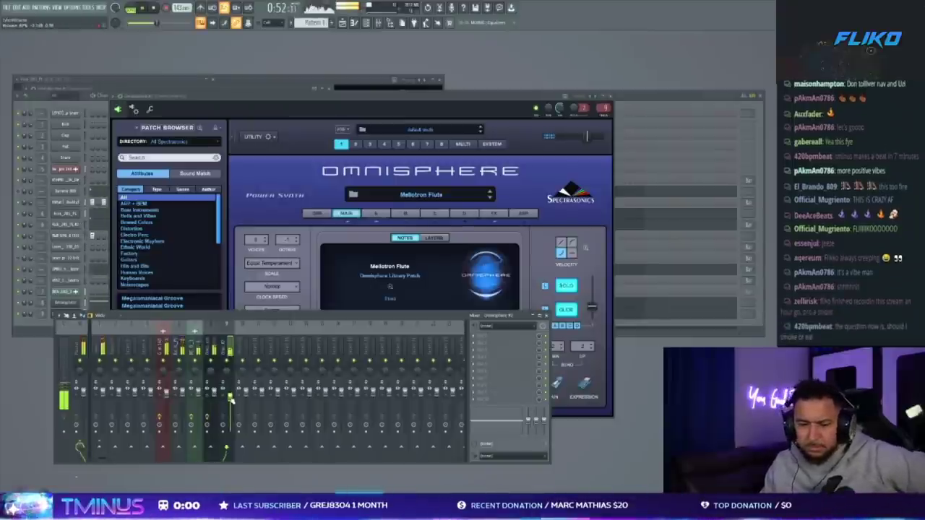
Balance the cloned Omnisphere mixer track's volume slightly below the original flute track.
{"action": "left_click", "coordinate": [214, 394]}
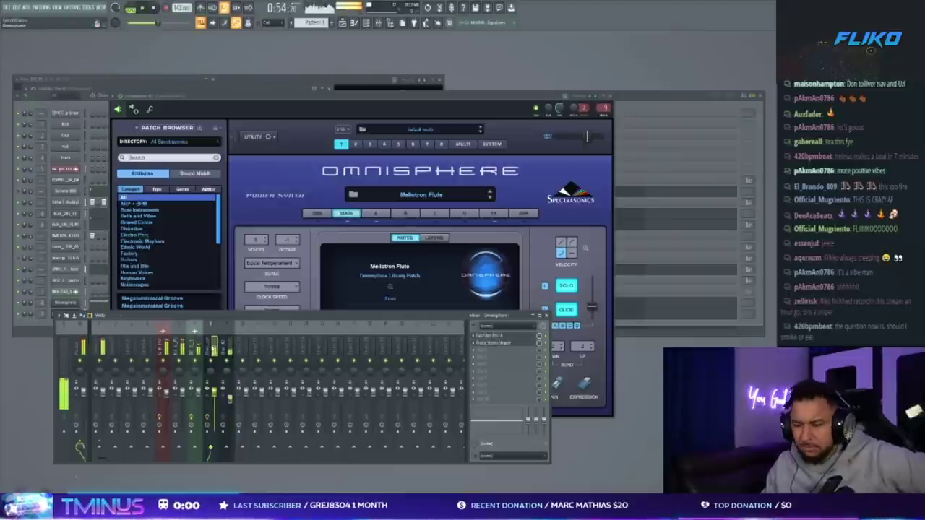
{"action": "left_click", "coordinate": [230, 397]}
{"action": "left_click", "coordinate": [213, 396]}
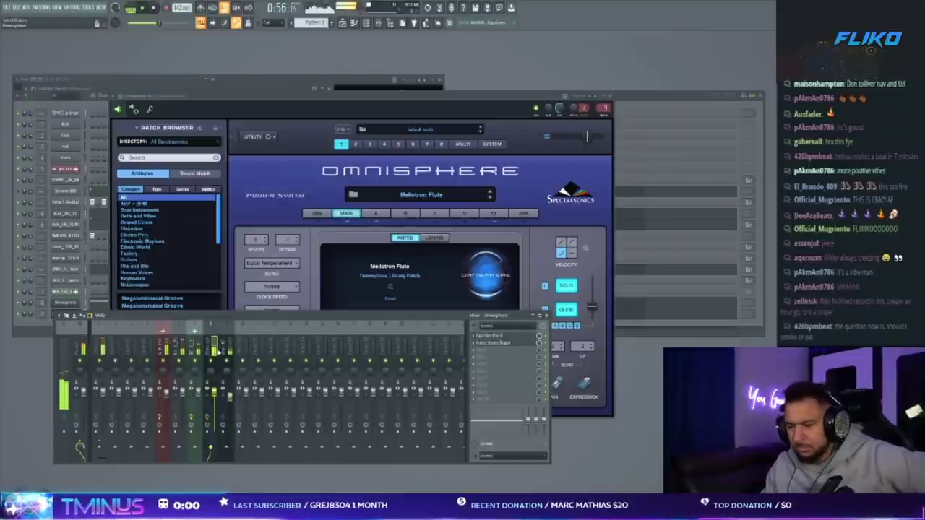
Add FabFilter Pro-Q 3 to the original Omnisphere mixer track and adjust its EQ curve.
{"action": "key", "text": "F6"}
{"action": "left_click", "coordinate": [67, 304]}
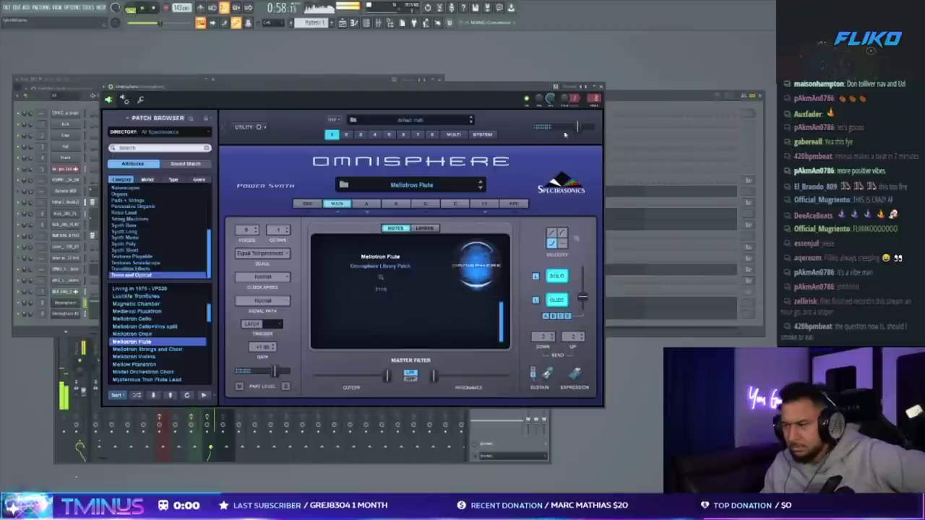
{"action": "double_click", "coordinate": [594, 99]}
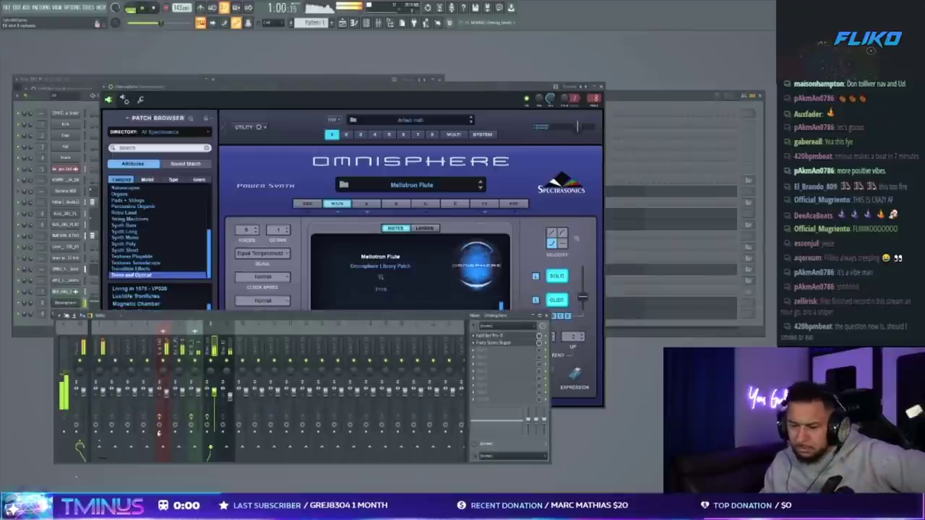
{"action": "left_click", "coordinate": [125, 446]}
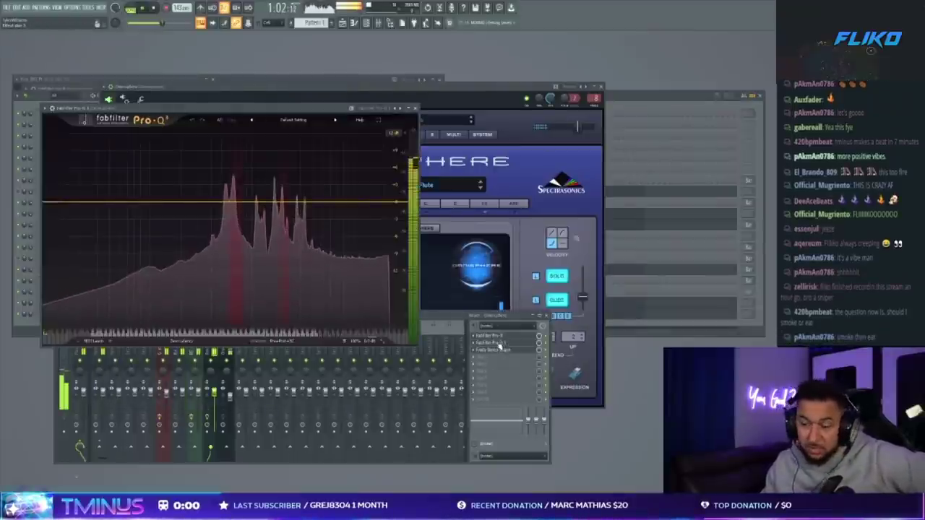
{"action": "scroll", "coordinate": [499, 351], "scroll_direction": "up", "scroll_amount": 2}
{"action": "left_click", "coordinate": [217, 196]}
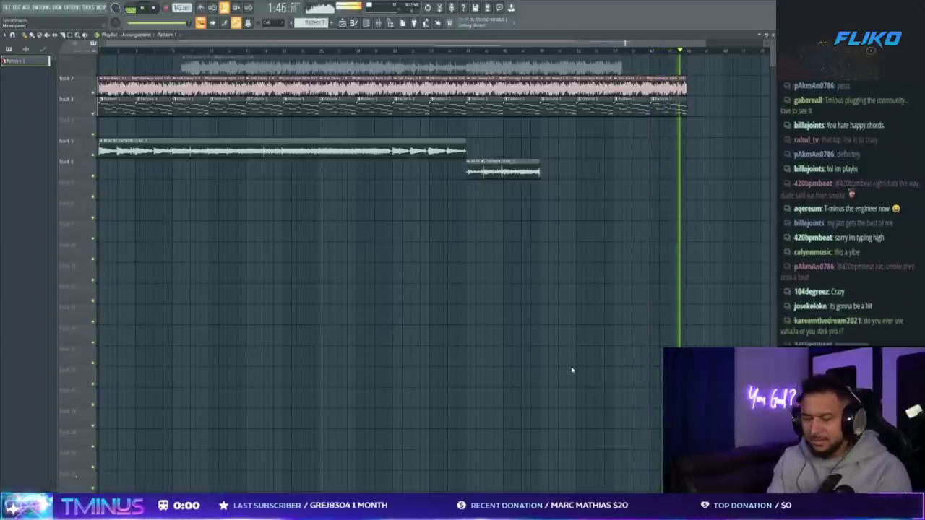
Stop the playback of the arrangement in the playlist.
{"action": "key", "text": "space"}
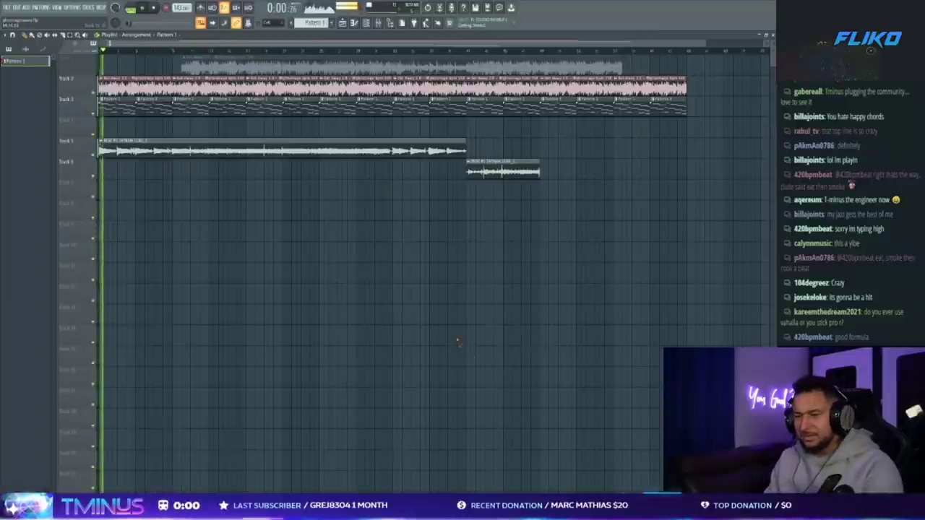